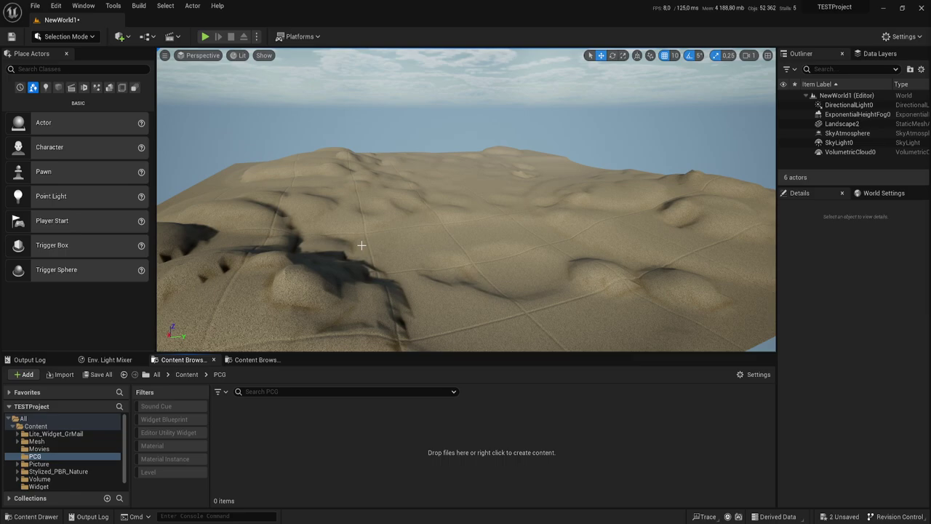
- Create a new PCG Graph asset in the PCG folder and enter the name MeshPCG
{"action": "right_click", "coordinate": [361, 454]}
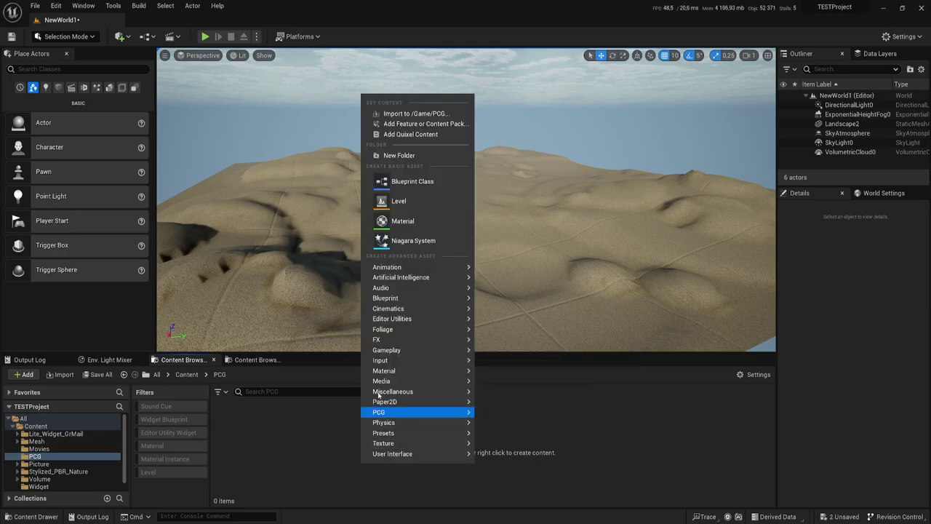
{"action": "mouse_move", "coordinate": [399, 373]}
{"action": "mouse_move", "coordinate": [386, 412]}
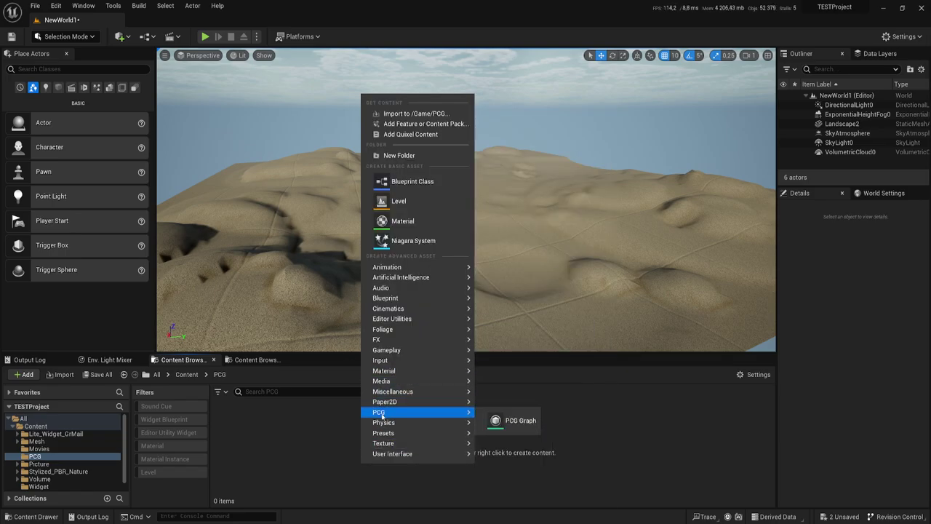
{"action": "left_click", "coordinate": [511, 420]}
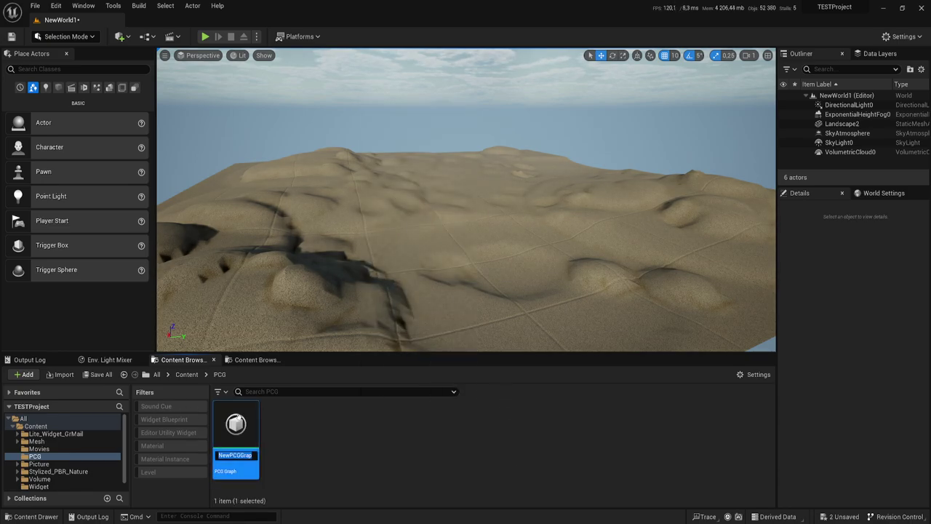
{"action": "type", "text": "M"}
{"action": "type", "text": "CG"}
- Confirm the MeshPCG name, open the graph, and move its Input and Output nodes up-left
{"action": "key", "text": "Return"}
{"action": "double_click", "coordinate": [237, 422]}
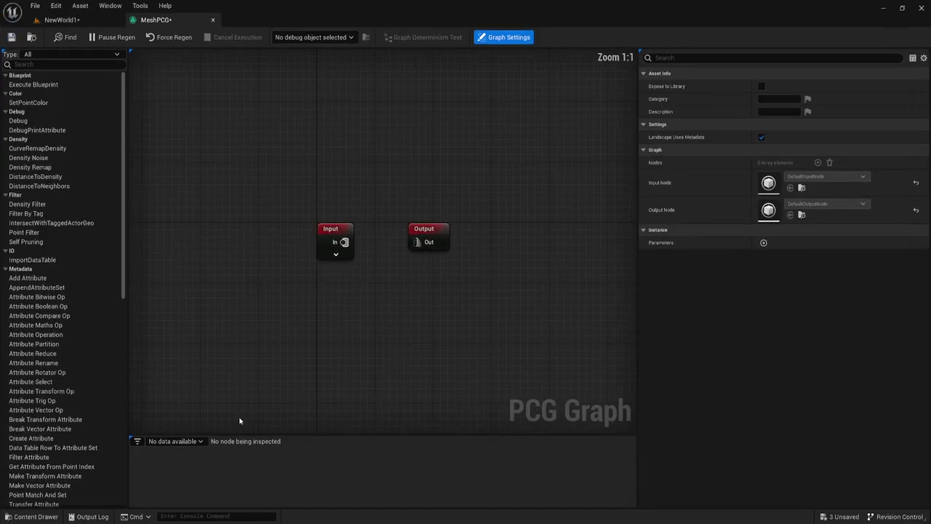
{"action": "left_click_drag", "start_coordinate": [313, 300], "coordinate": [502, 196]}
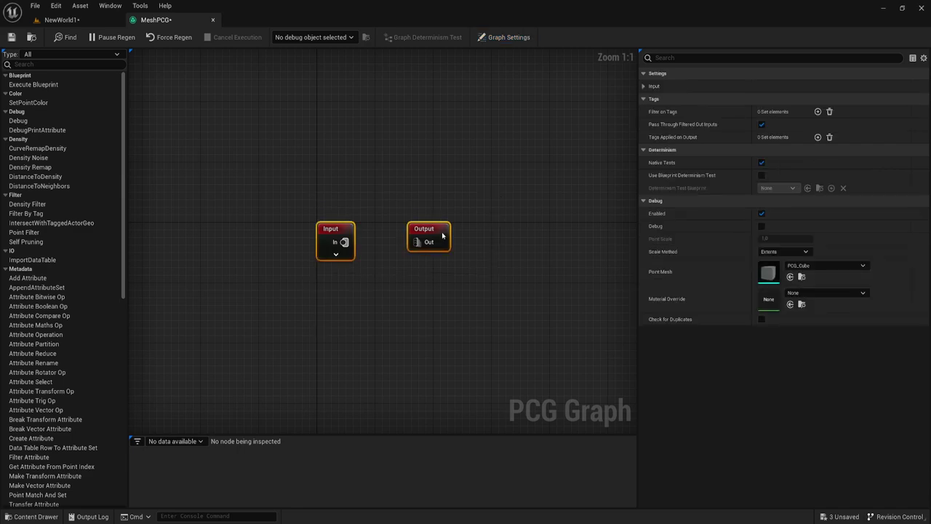
{"action": "left_click_drag", "start_coordinate": [440, 234], "coordinate": [400, 137]}
{"action": "right_click_drag", "start_coordinate": [339, 245], "coordinate": [340, 258]}
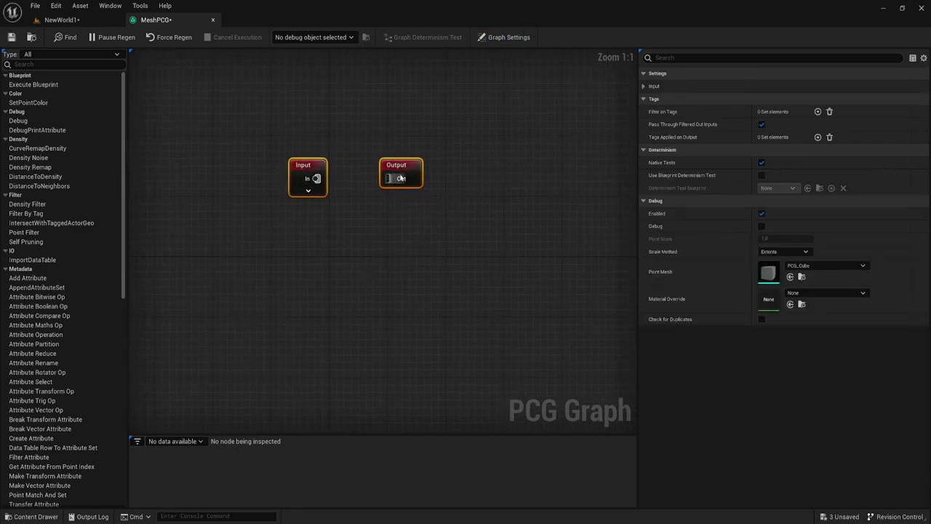
{"action": "left_click", "coordinate": [339, 258]}
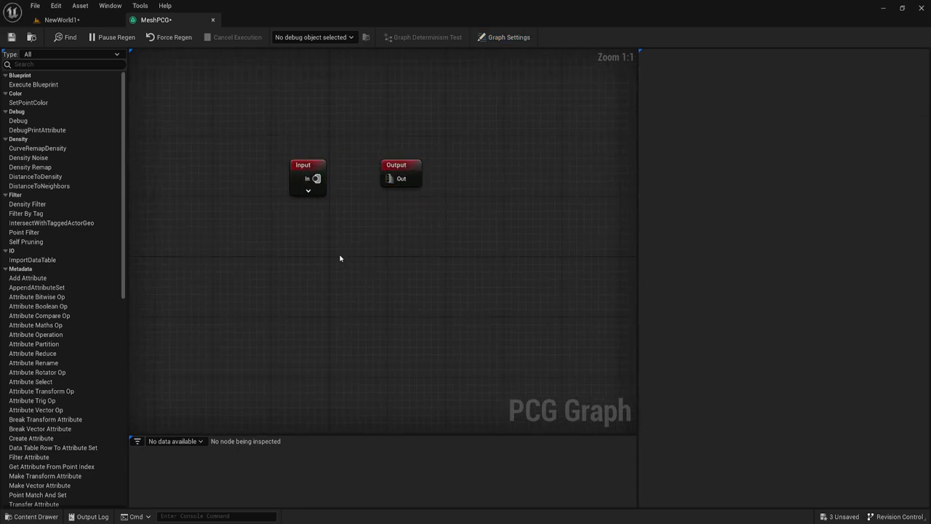
- Add a Surface Sampler node and wire the Input's Landscape pin to its Surface input
{"action": "right_click", "coordinate": [222, 254]}
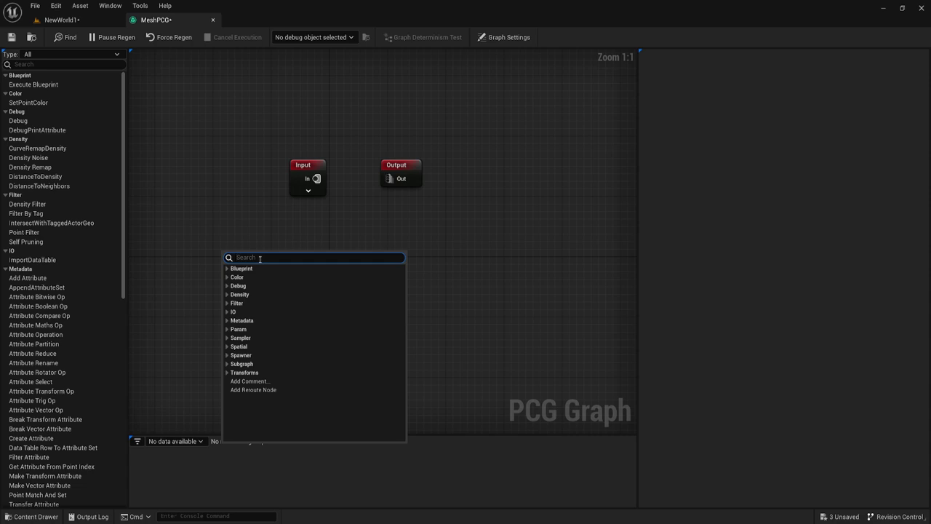
{"action": "left_click", "coordinate": [228, 337]}
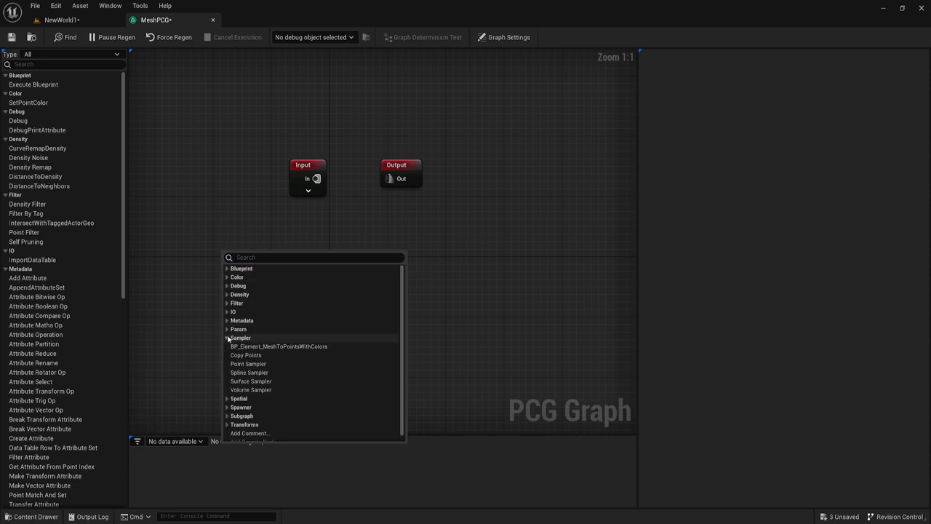
{"action": "left_click", "coordinate": [248, 381]}
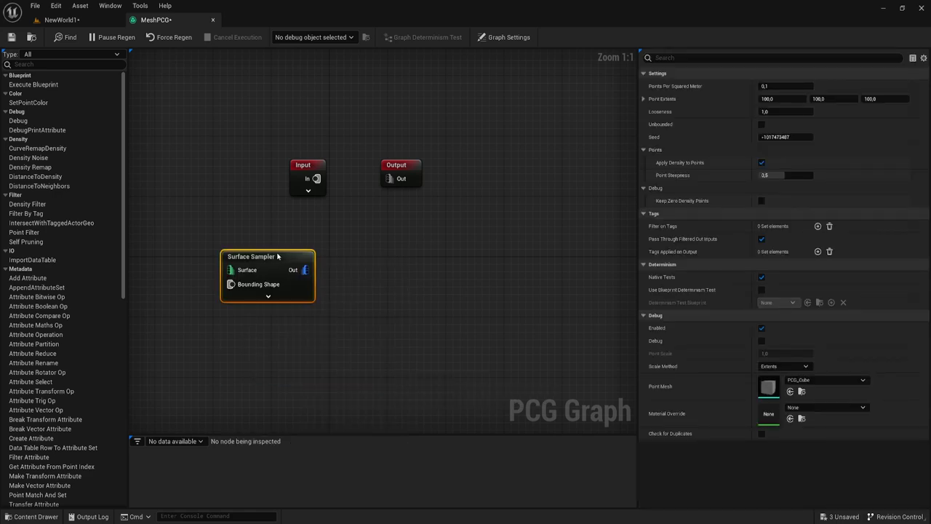
{"action": "left_click_drag", "start_coordinate": [287, 251], "coordinate": [374, 234]}
{"action": "left_click_drag", "start_coordinate": [288, 165], "coordinate": [190, 158]}
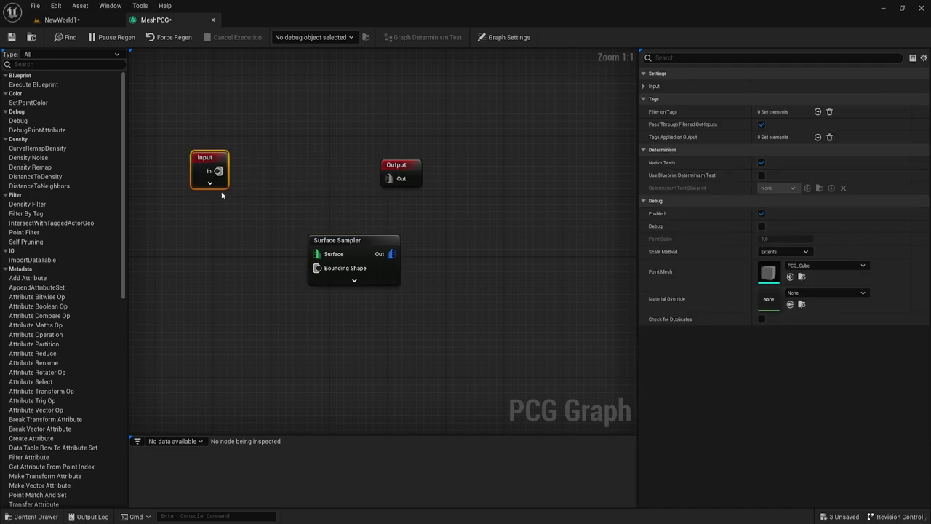
{"action": "left_click", "coordinate": [210, 184]}
{"action": "left_click_drag", "start_coordinate": [248, 227], "coordinate": [316, 253]}
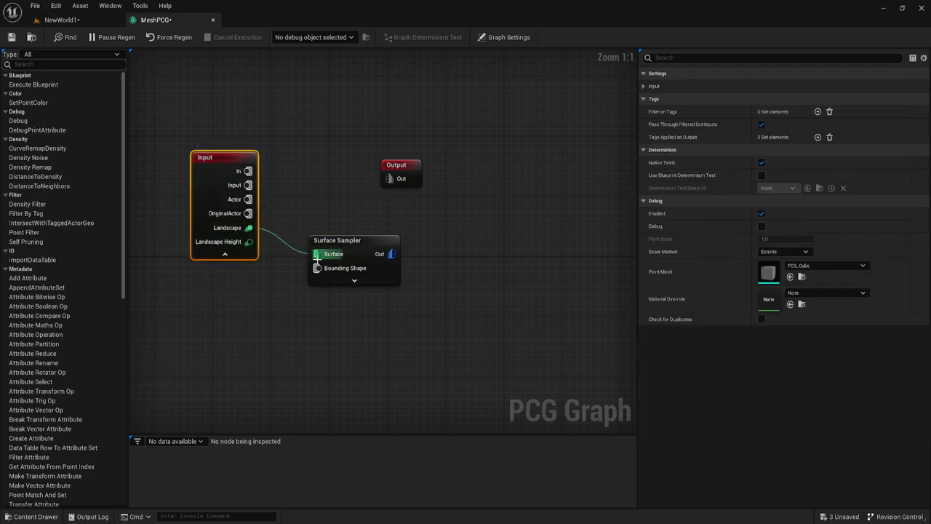
{"action": "left_click_drag", "start_coordinate": [181, 306], "coordinate": [314, 231]}
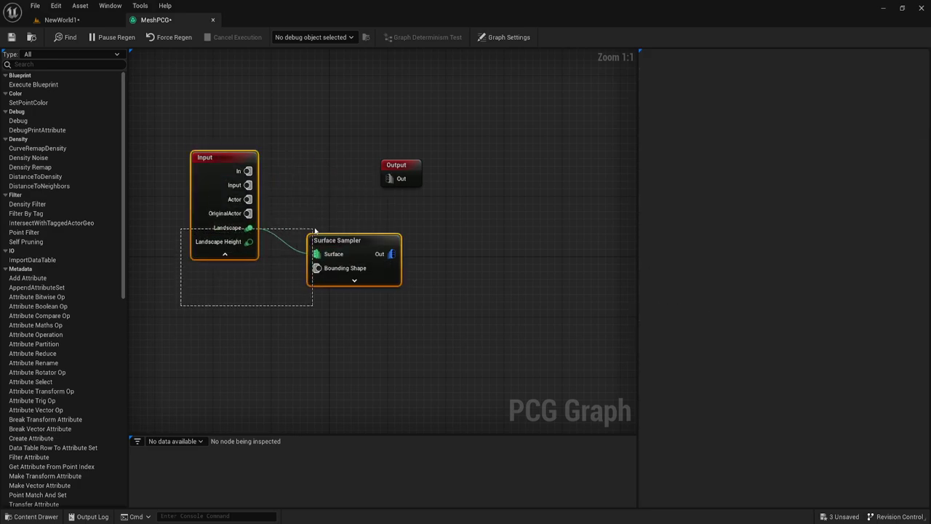
- Return to the NewWorld1 level and select the Landscape2 terrain
{"action": "left_click", "coordinate": [64, 19]}
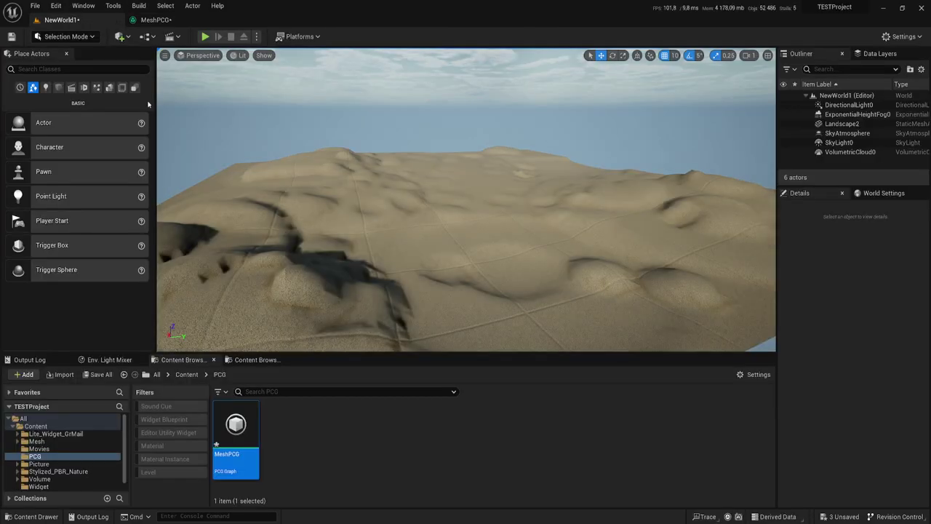
{"action": "left_click", "coordinate": [463, 249]}
{"action": "right_click_drag", "start_coordinate": [473, 269], "coordinate": [481, 279]}
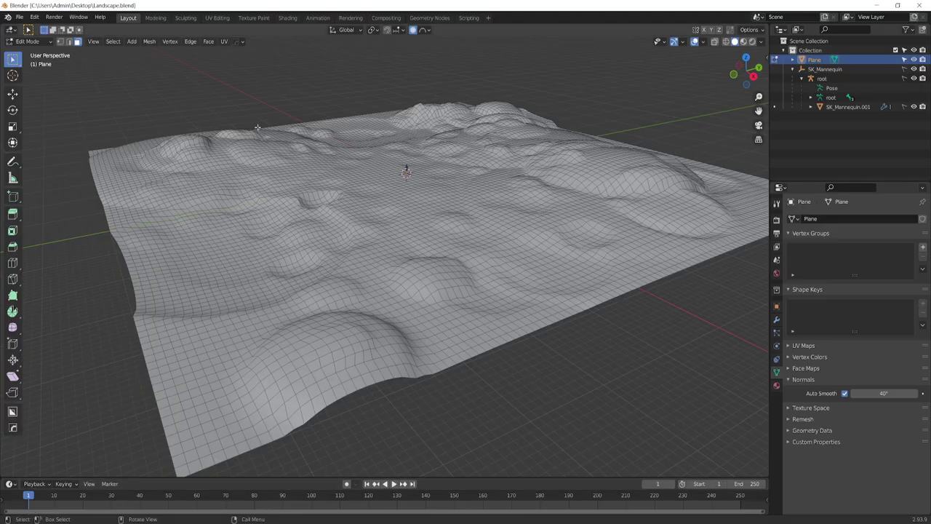
- Circle-select a mid-terrain vertex patch and lift it with G, then undo and leave Edit Mode
{"action": "key", "text": "shift+space"}
{"action": "left_click", "coordinate": [378, 210]}
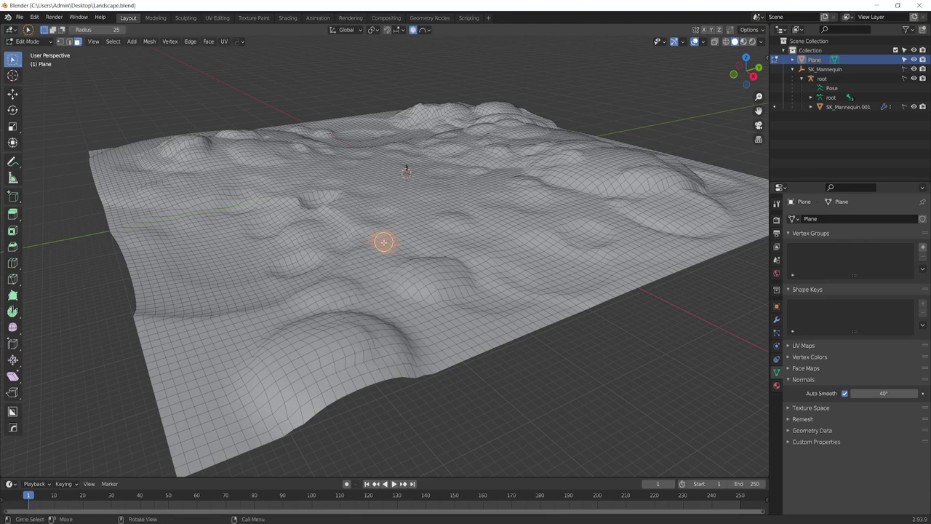
{"action": "left_click_drag", "start_coordinate": [374, 213], "coordinate": [405, 225]}
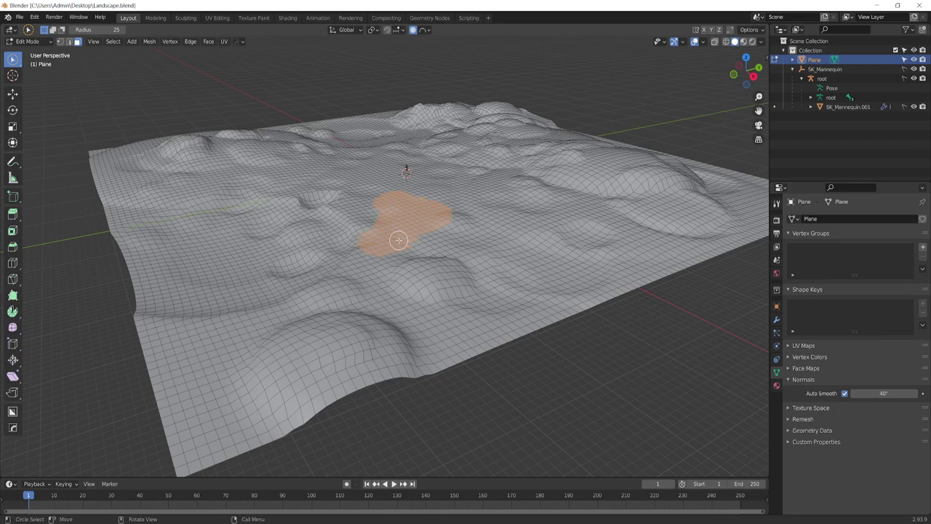
{"action": "key", "text": "g"}
{"action": "left_click", "coordinate": [400, 231]}
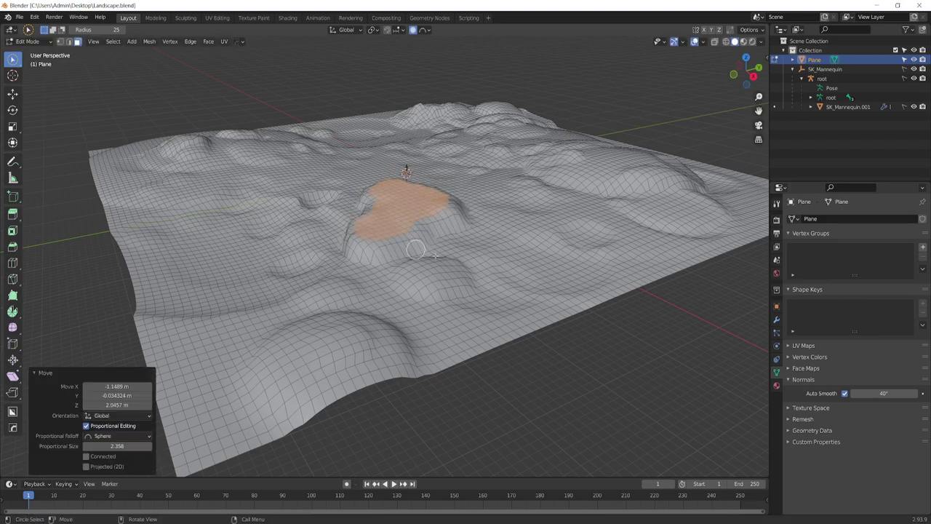
{"action": "key", "text": "ctrl+z"}
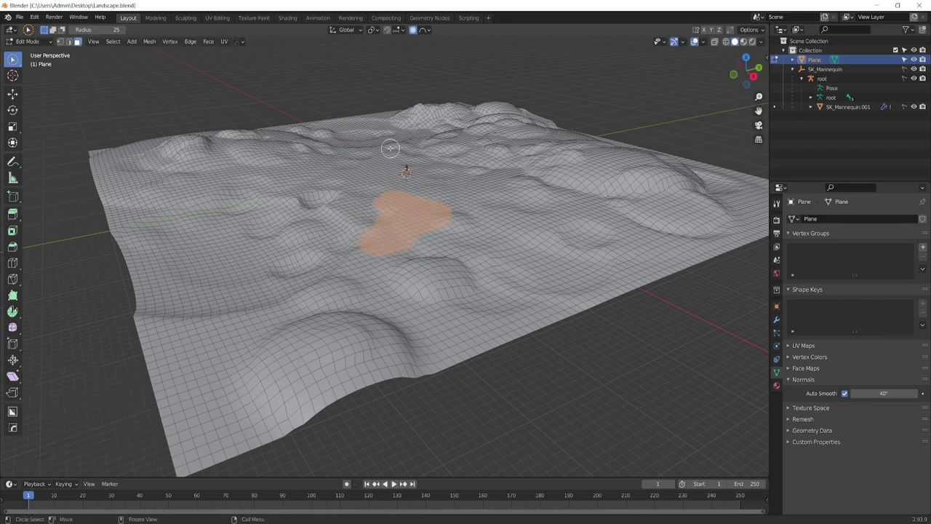
{"action": "key", "text": "Tab"}
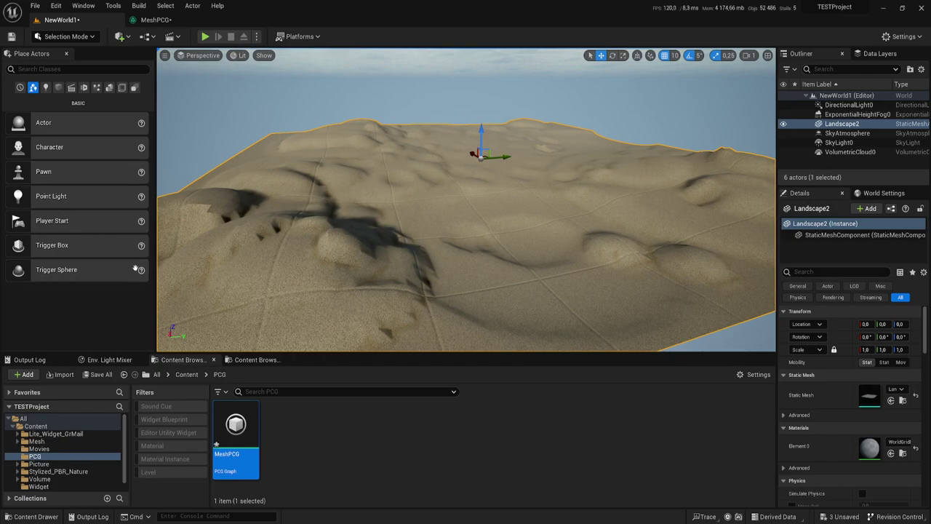
- Back in the MeshPCG graph, delete the Surface Sampler node
{"action": "left_click", "coordinate": [164, 21]}
{"action": "left_click_drag", "start_coordinate": [317, 198], "coordinate": [406, 315]}
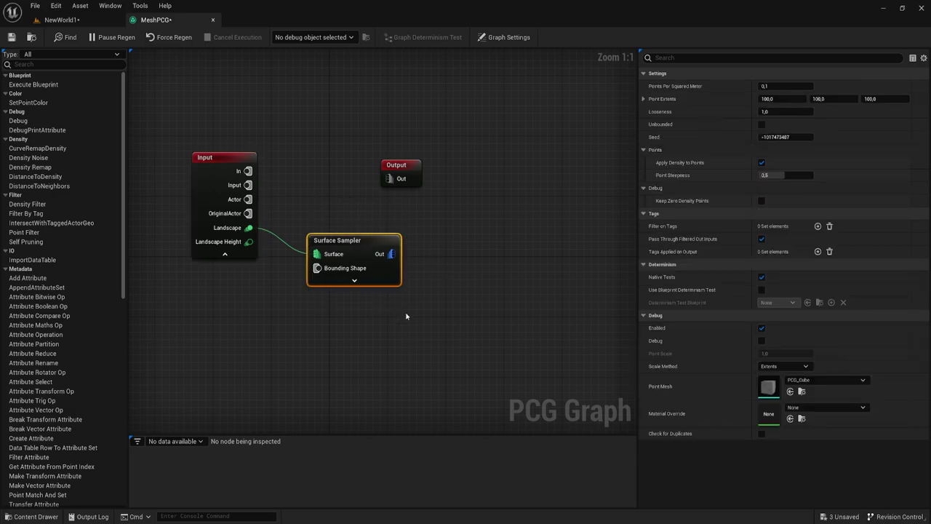
{"action": "key", "text": "Delete"}
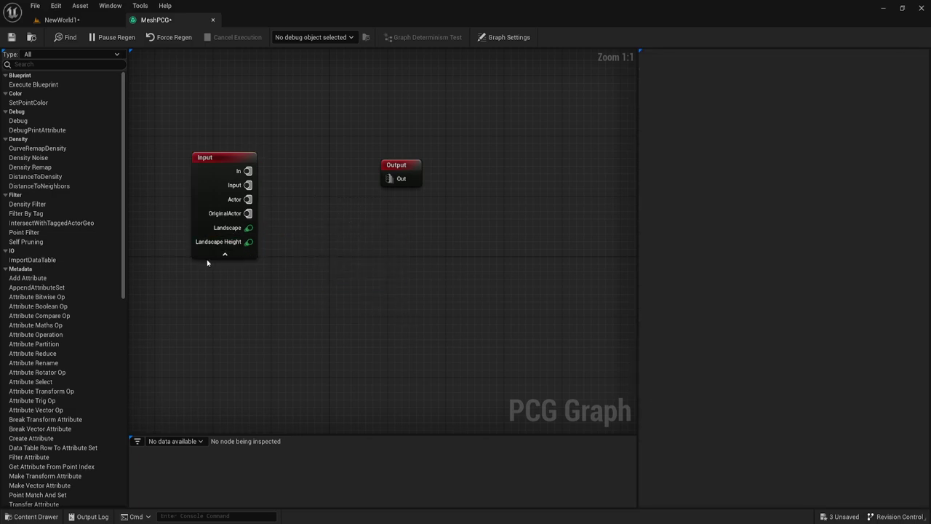
- Collapse the Input node, widen the graph area, and expand the Sampler category in the add-node menu
{"action": "left_click", "coordinate": [224, 254]}
{"action": "key", "text": "Home"}
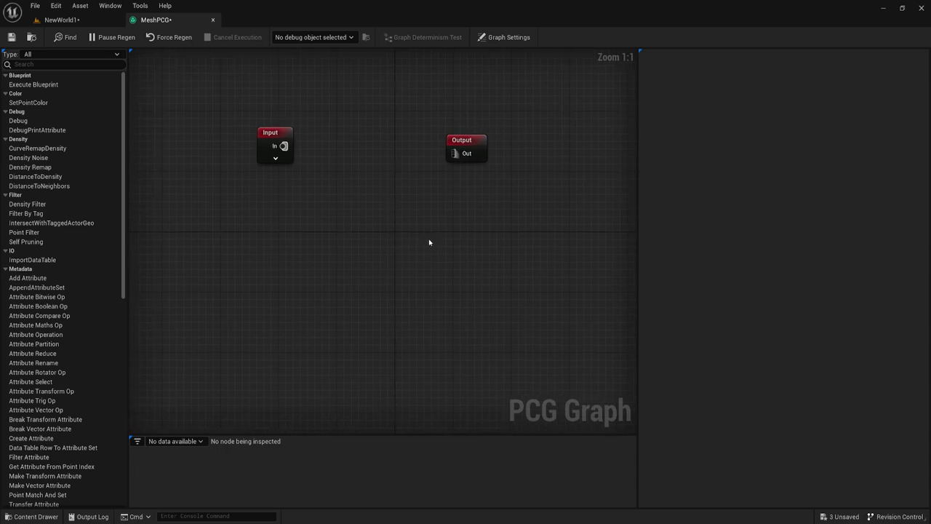
{"action": "left_click_drag", "start_coordinate": [640, 199], "coordinate": [777, 195]}
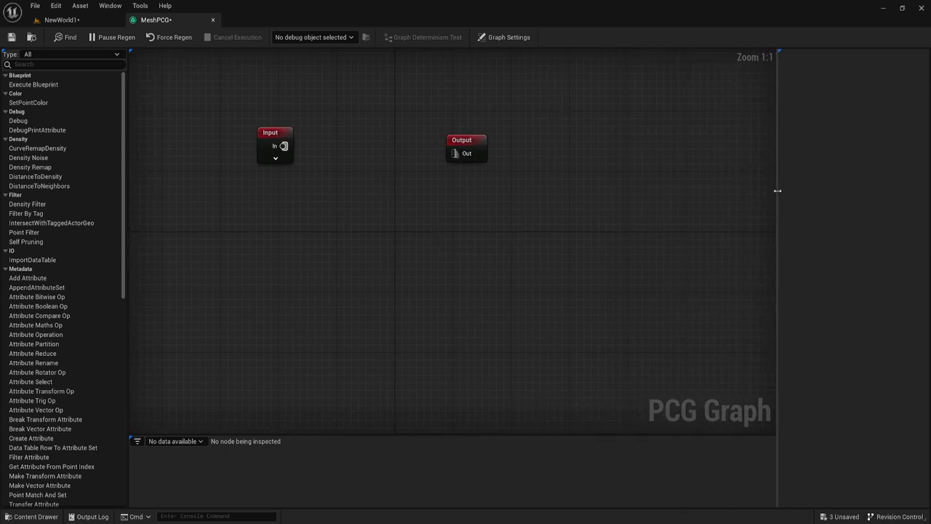
{"action": "right_click_drag", "start_coordinate": [436, 276], "coordinate": [557, 303]}
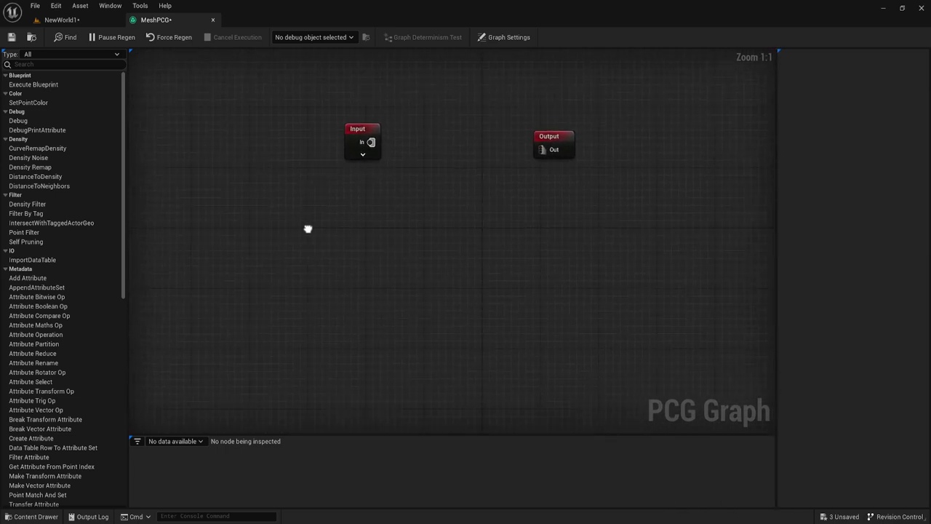
{"action": "right_click_drag", "start_coordinate": [344, 262], "coordinate": [277, 235]}
{"action": "right_click", "coordinate": [277, 235]}
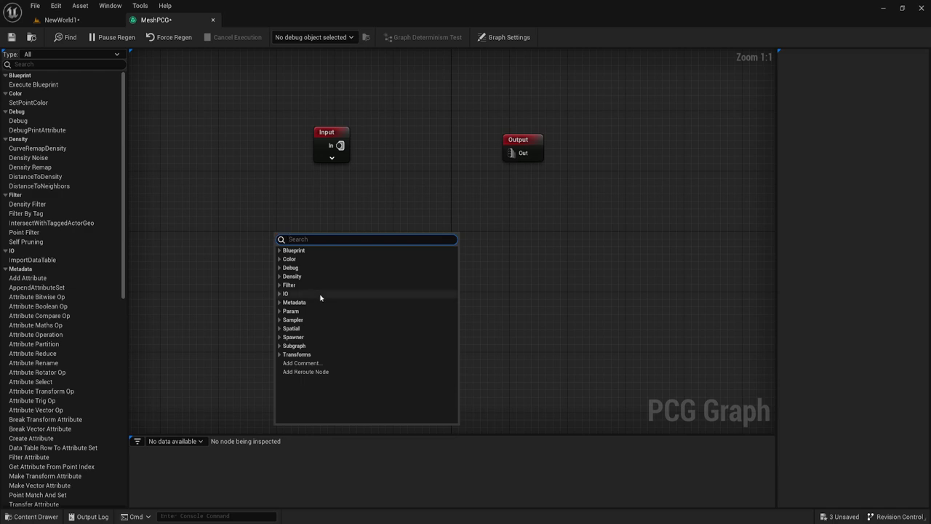
{"action": "left_click", "coordinate": [279, 321]}
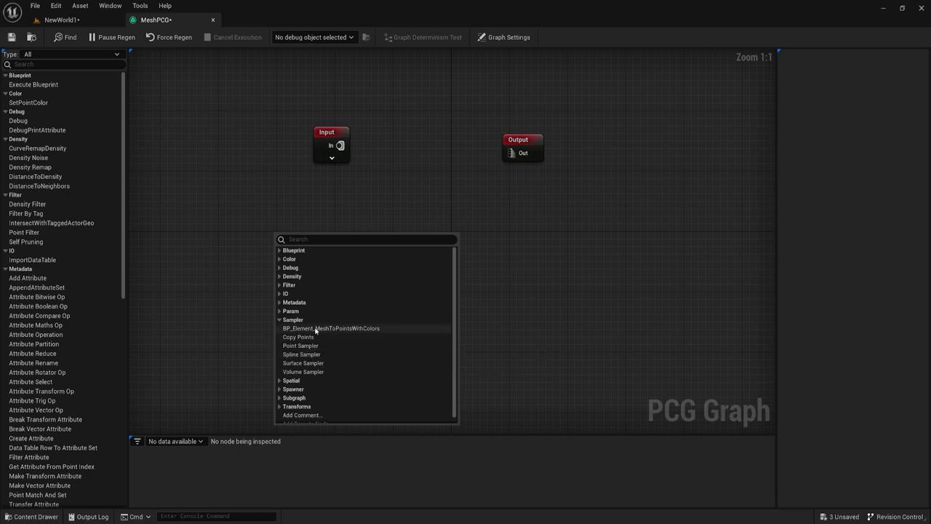
- Add a BP_Element_MeshToPointsWithColors node and position it in the graph
{"action": "left_click", "coordinate": [315, 328]}
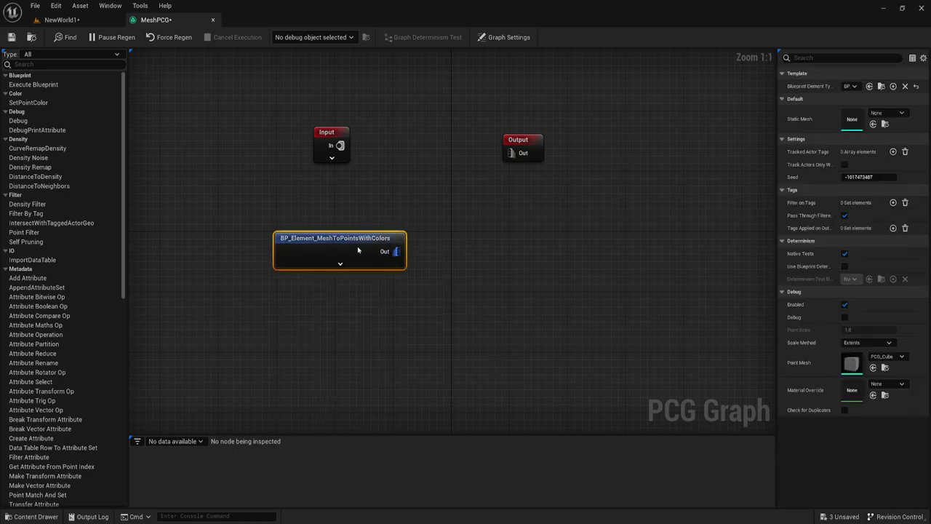
{"action": "left_click_drag", "start_coordinate": [357, 250], "coordinate": [295, 227]}
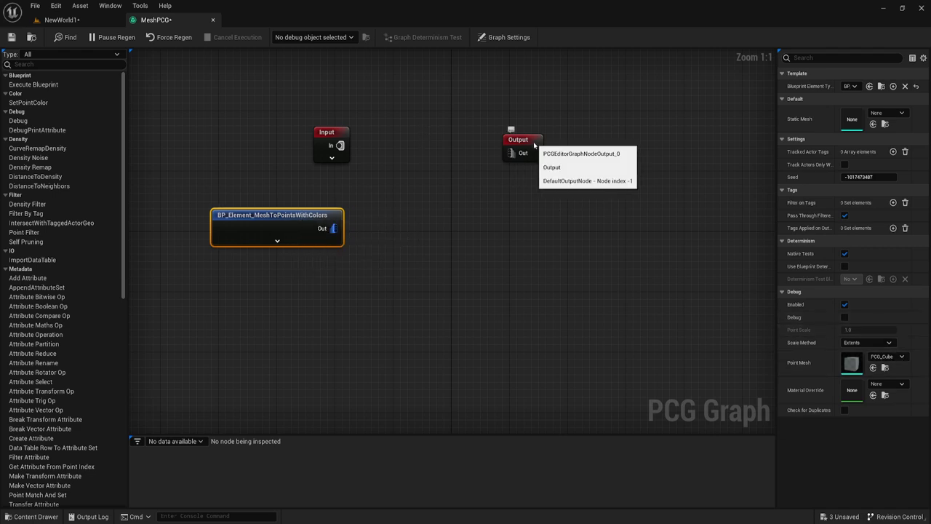
{"action": "right_click_drag", "start_coordinate": [487, 205], "coordinate": [476, 213]}
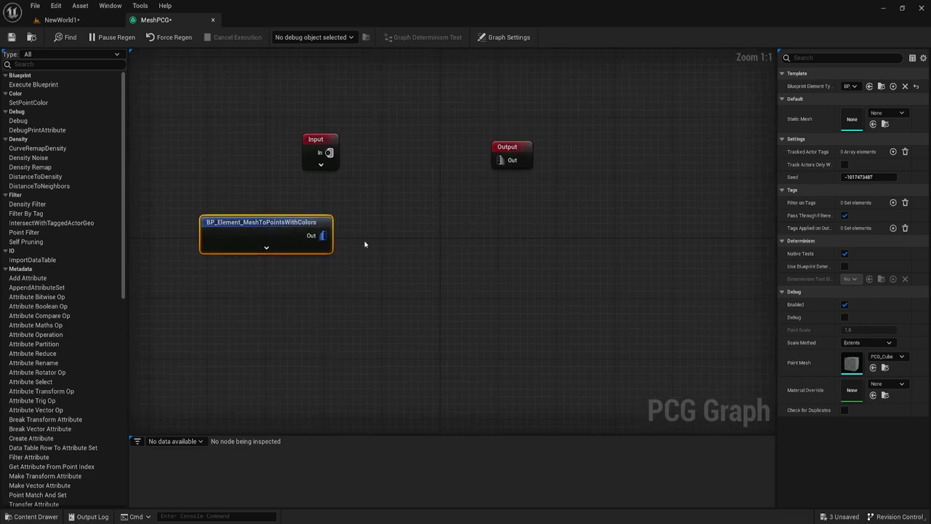
{"action": "left_click_drag", "start_coordinate": [322, 235], "coordinate": [378, 240]}
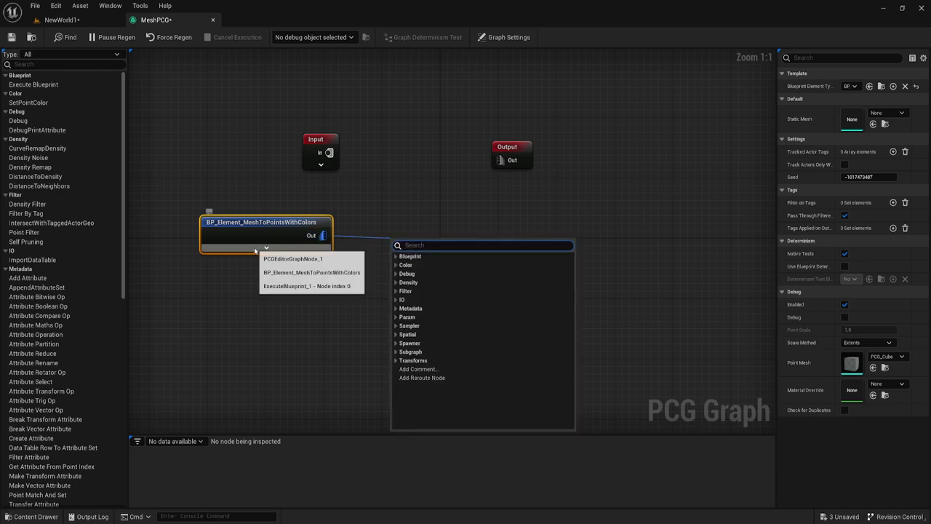
{"action": "left_click", "coordinate": [266, 247]}
{"action": "left_click", "coordinate": [267, 262]}
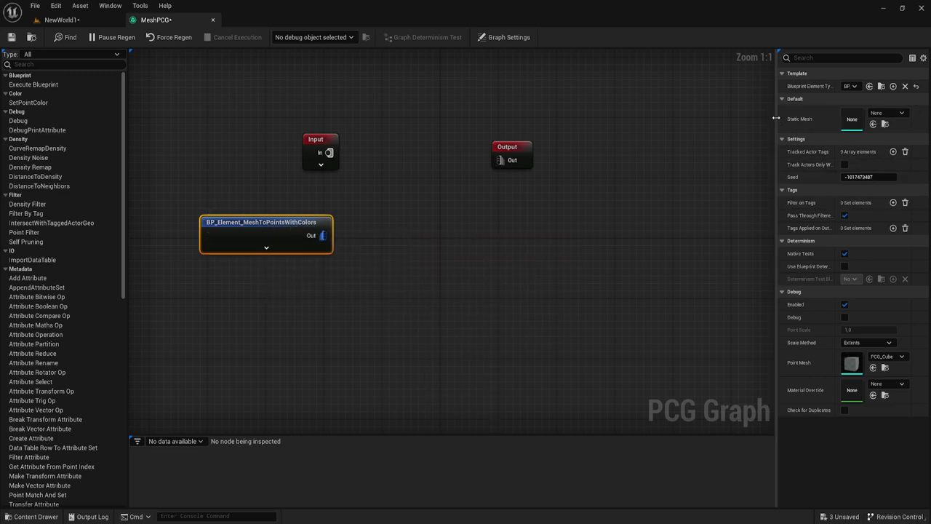
- Set the node's Static Mesh to Landscape by searching 'la' in the mesh picker
{"action": "left_click_drag", "start_coordinate": [777, 123], "coordinate": [684, 124]}
{"action": "left_click", "coordinate": [861, 113]}
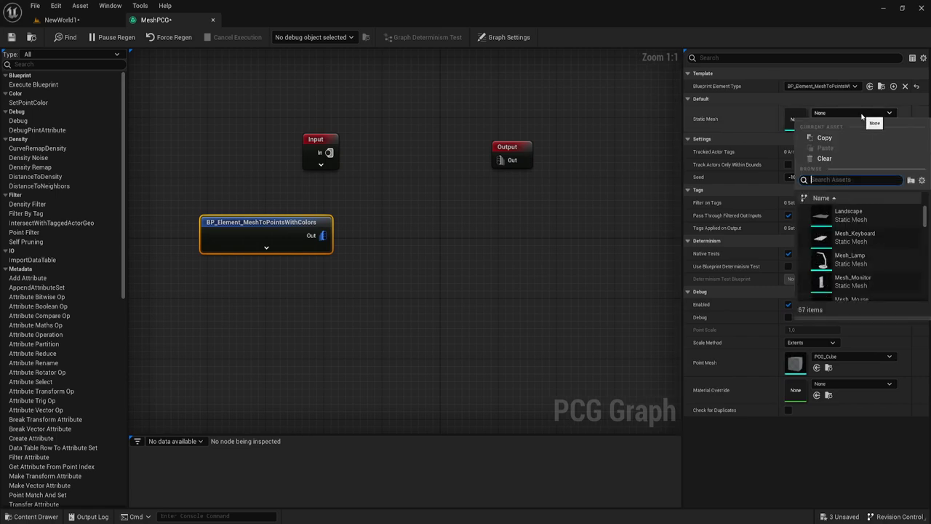
{"action": "type", "text": "la"}
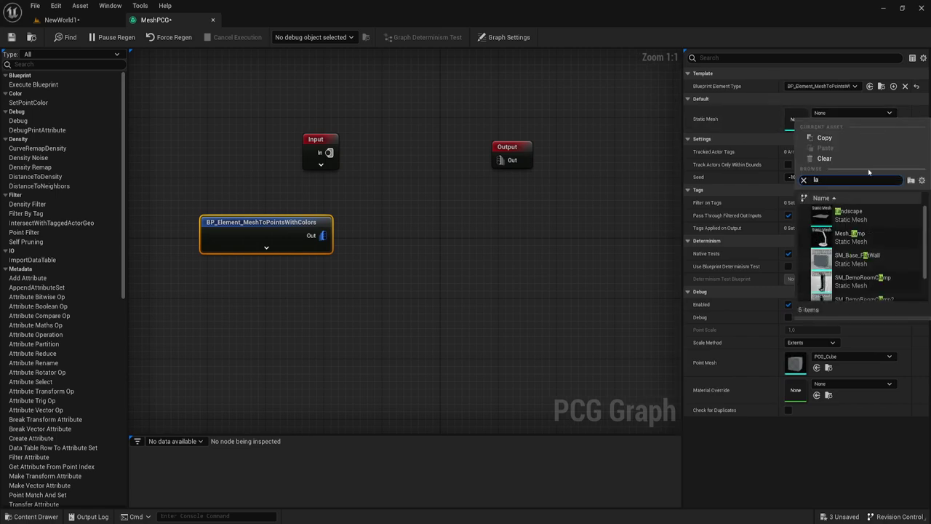
{"action": "left_click", "coordinate": [836, 214]}
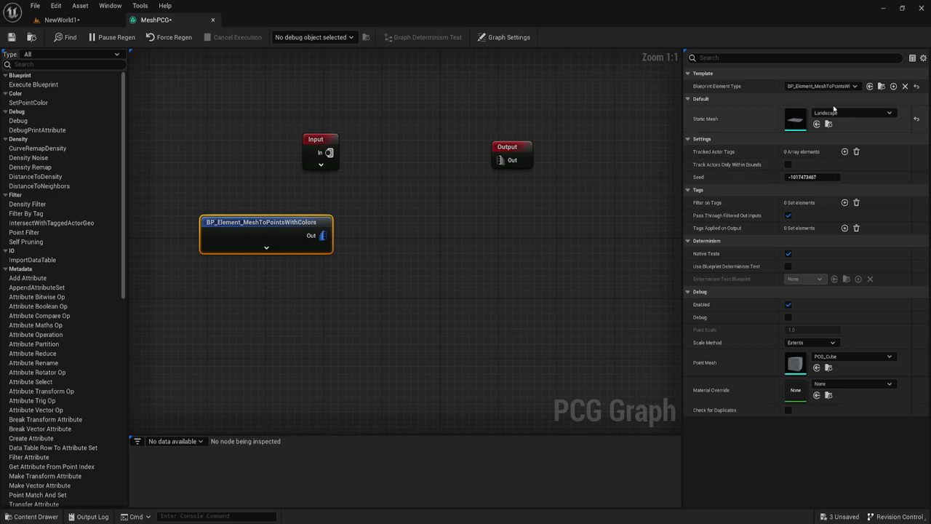
{"action": "right_click_drag", "start_coordinate": [411, 235], "coordinate": [399, 233]}
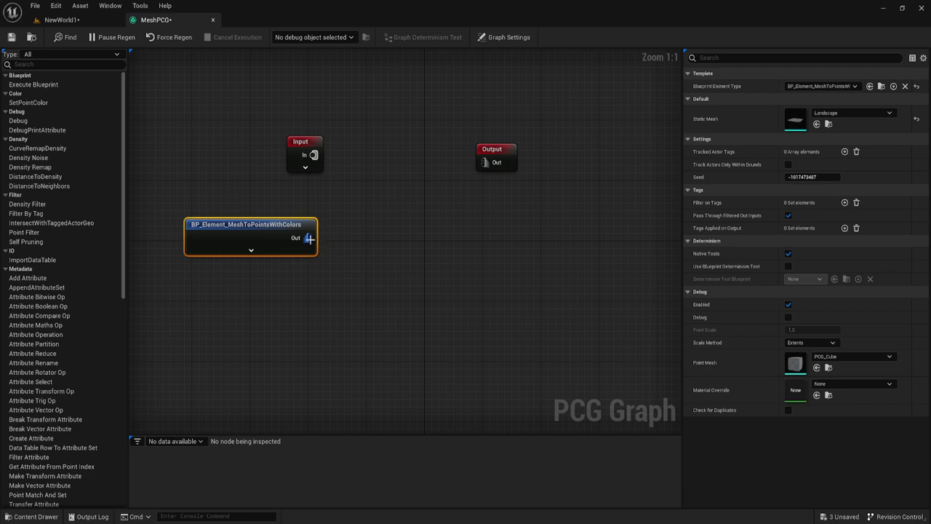
- Wire a Normal To Density node from the mesh-to-points Out pin, searching 'no'
{"action": "left_click_drag", "start_coordinate": [309, 238], "coordinate": [346, 234]}
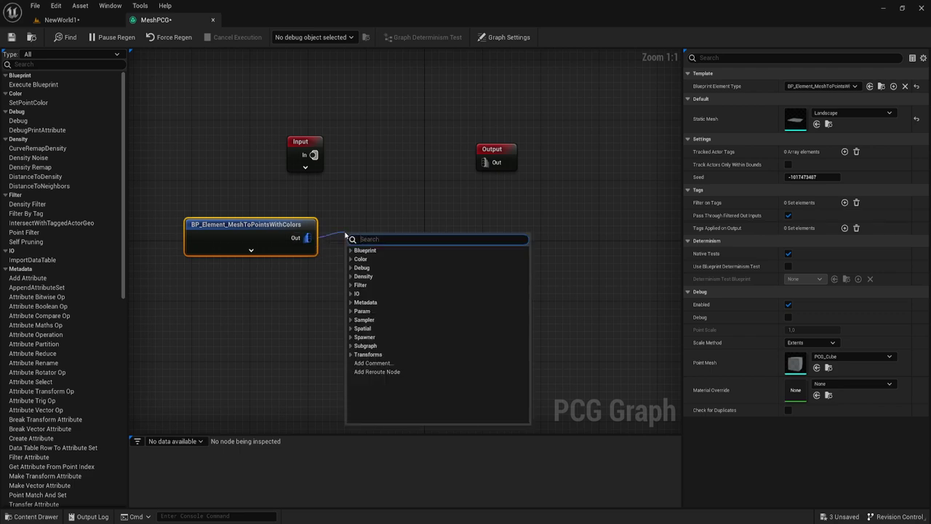
{"action": "type", "text": "no"}
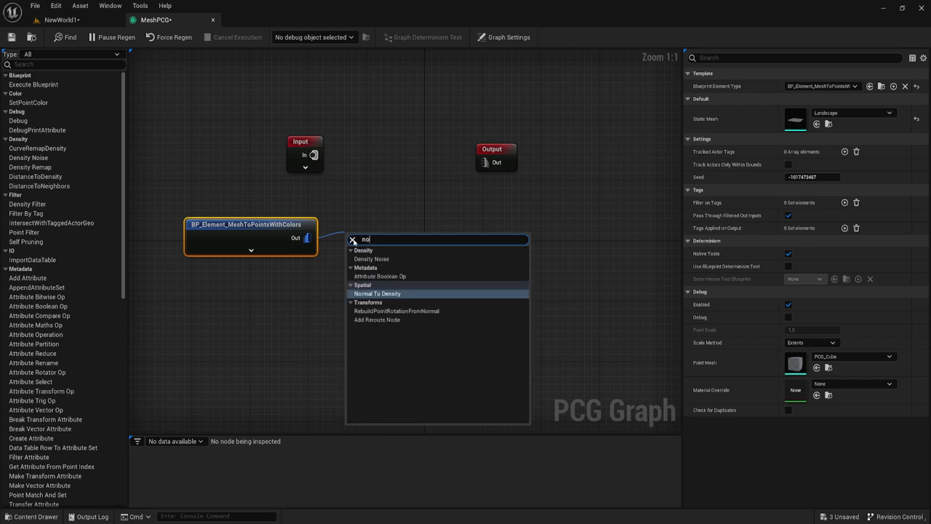
{"action": "left_click", "coordinate": [378, 294]}
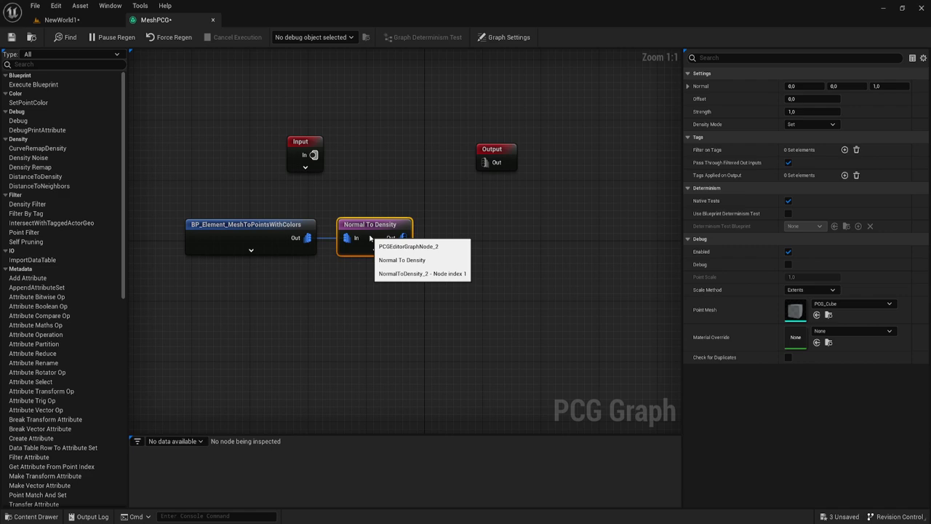
{"action": "right_click_drag", "start_coordinate": [361, 237], "coordinate": [320, 240]}
{"action": "right_click_drag", "start_coordinate": [424, 272], "coordinate": [453, 272]}
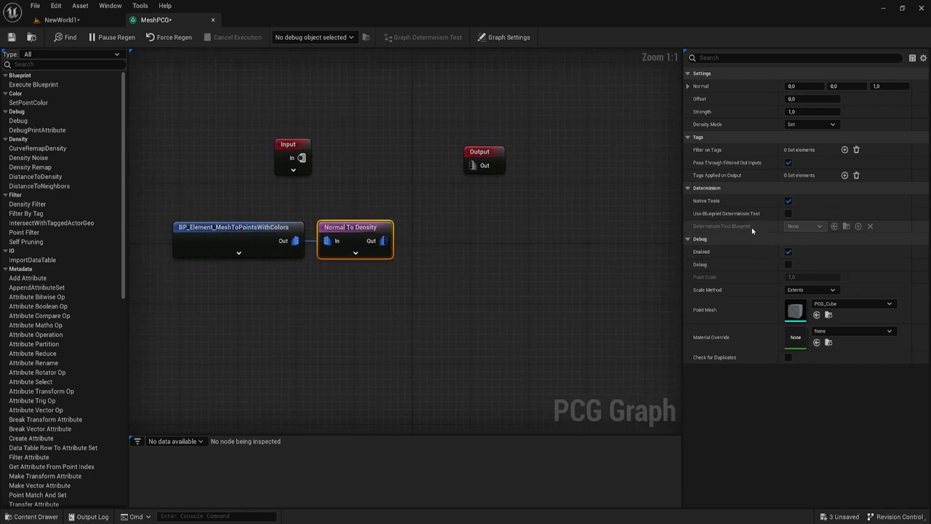
- Reset the Normal To Density Strength to 1.0 and float the graph window at top-left
{"action": "left_click_drag", "start_coordinate": [681, 214], "coordinate": [724, 213]}
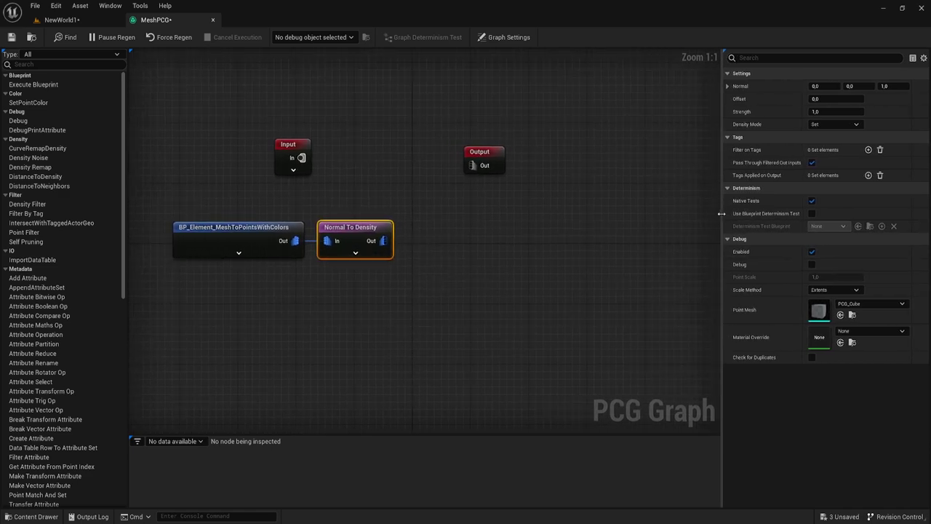
{"action": "right_click_drag", "start_coordinate": [474, 258], "coordinate": [472, 255]}
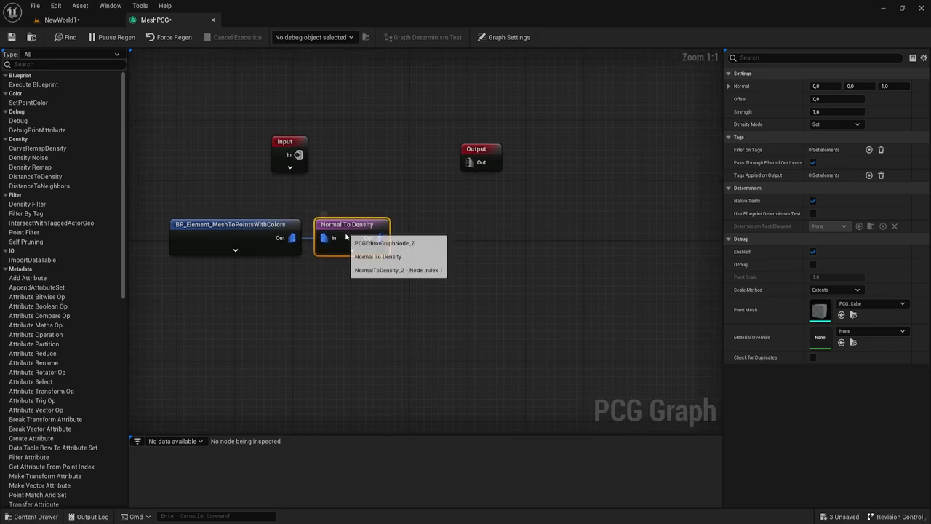
{"action": "left_click_drag", "start_coordinate": [837, 111], "coordinate": [852, 111]}
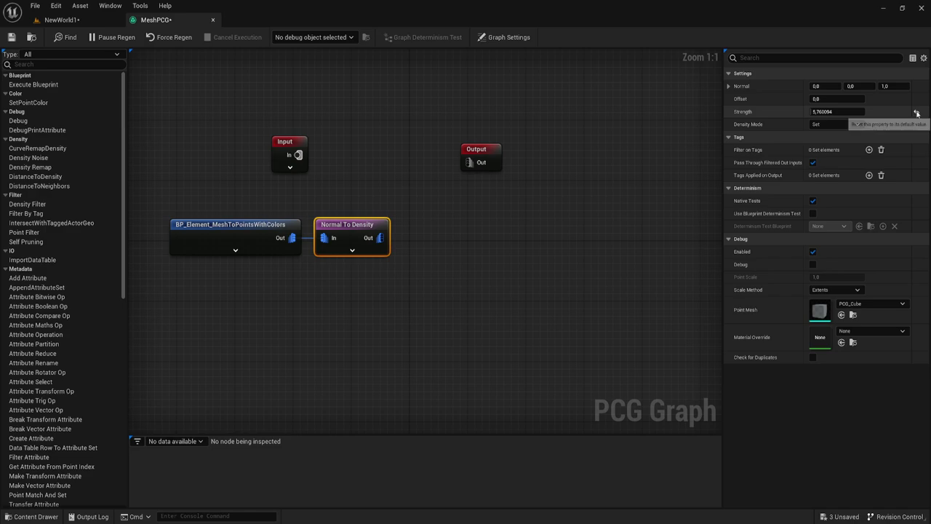
{"action": "left_click", "coordinate": [915, 111]}
{"action": "left_click", "coordinate": [58, 19]}
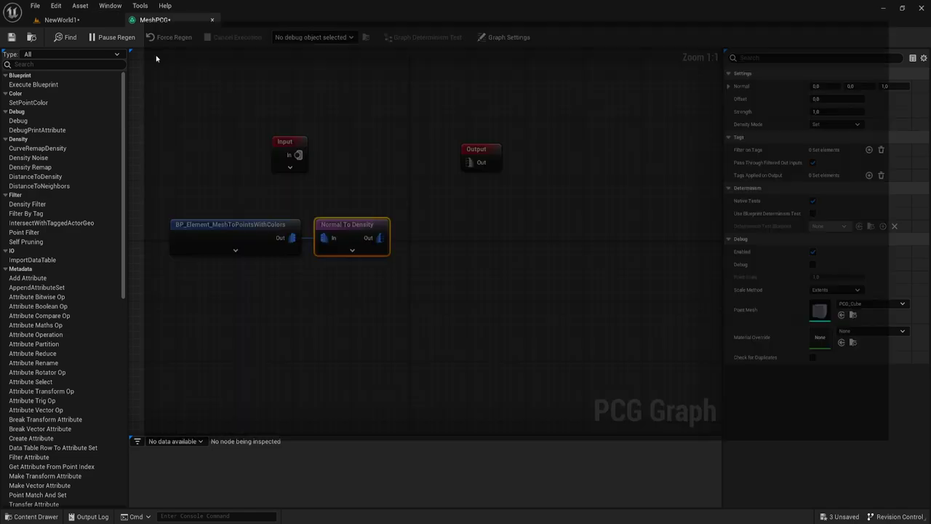
{"action": "left_click_drag", "start_coordinate": [162, 173], "coordinate": [22, 55]}
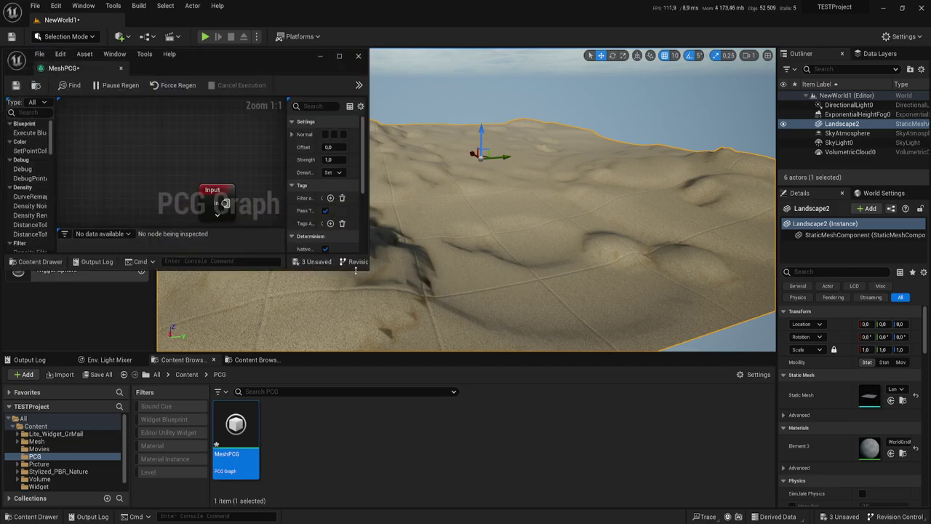
- Enlarge the floating graph window and tick Debug on the Normal To Density node
{"action": "mouse_move", "coordinate": [367, 269]}
{"action": "left_mouse_down"}
{"action": "mouse_move", "coordinate": [418, 513]}
{"action": "mouse_move", "coordinate": [423, 499]}
{"action": "left_mouse_up"}
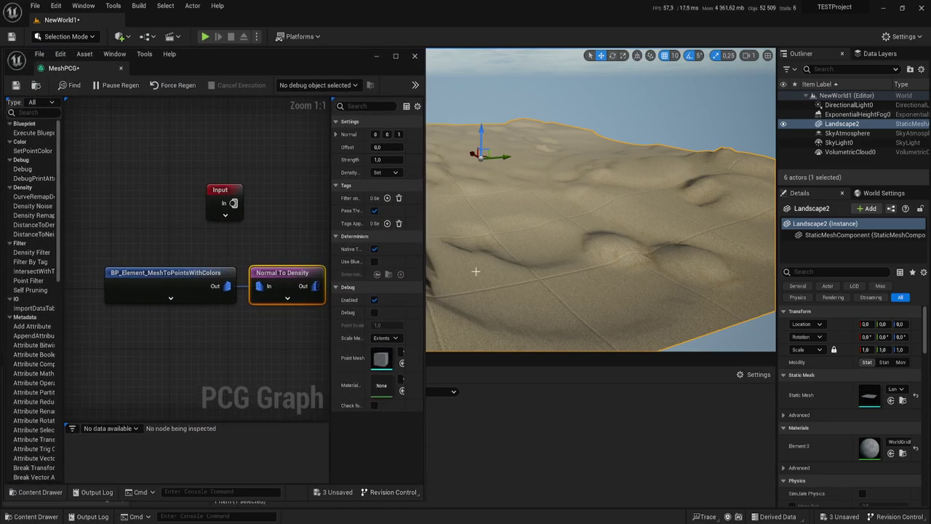
{"action": "mouse_move", "coordinate": [244, 358]}
{"action": "right_mouse_down"}
{"action": "mouse_move", "coordinate": [200, 320]}
{"action": "mouse_move", "coordinate": [222, 314]}
{"action": "right_mouse_up"}
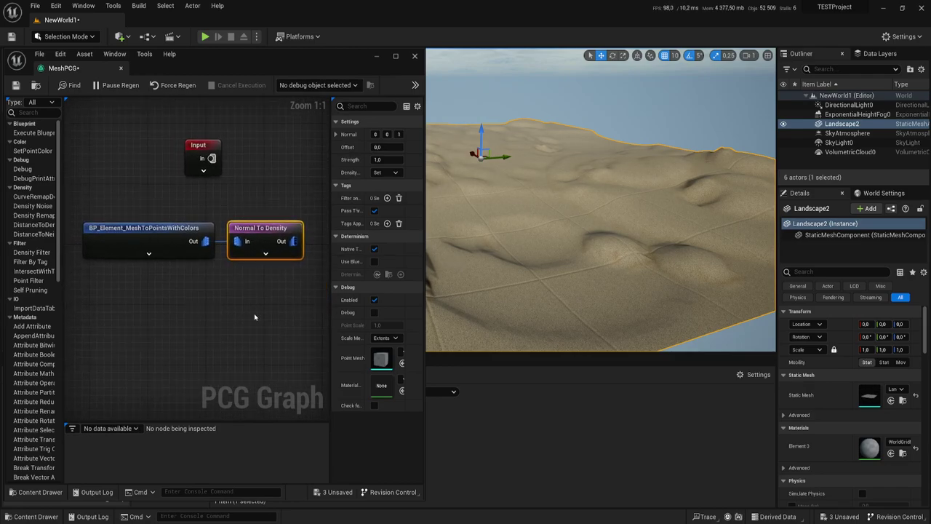
{"action": "right_click_drag", "start_coordinate": [602, 136], "coordinate": [602, 136]}
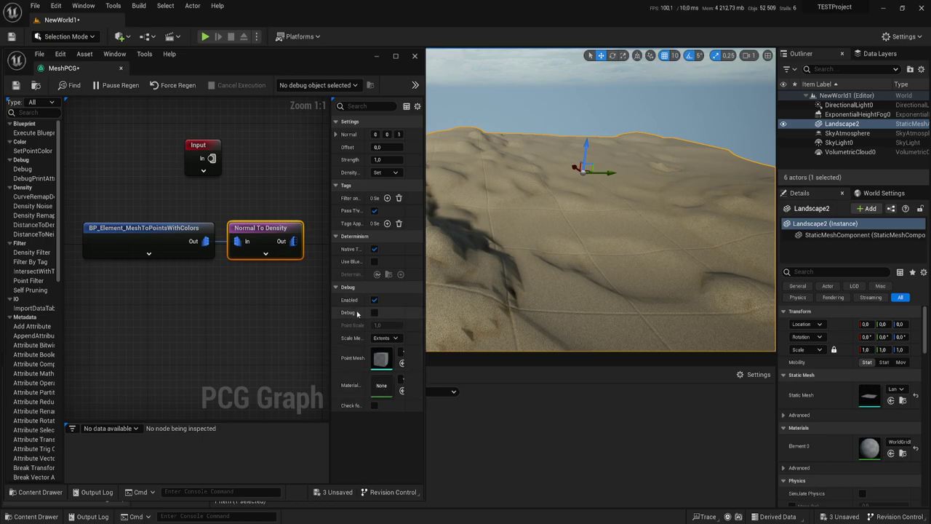
{"action": "left_click", "coordinate": [374, 312]}
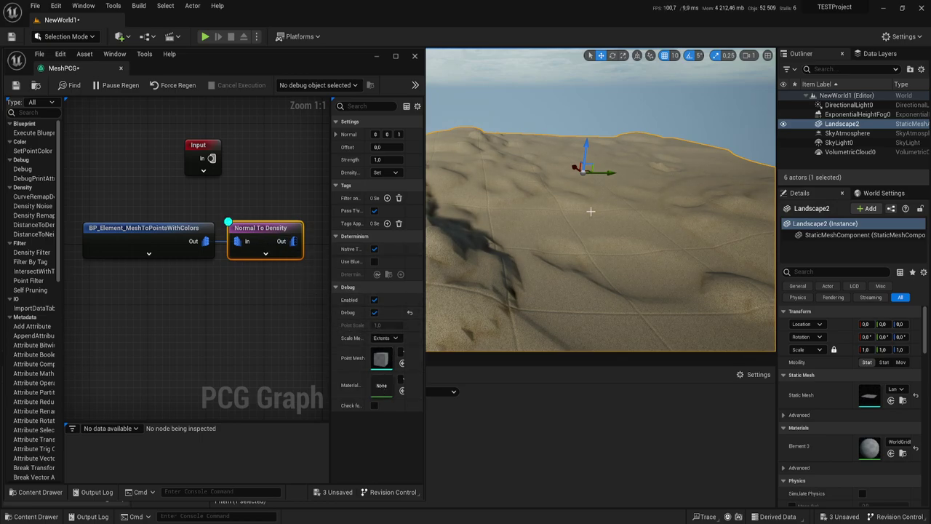
{"action": "mouse_move", "coordinate": [591, 211]}
{"action": "right_mouse_down"}
{"action": "mouse_move", "coordinate": [618, 225]}
{"action": "mouse_move", "coordinate": [614, 447]}
{"action": "right_mouse_up"}
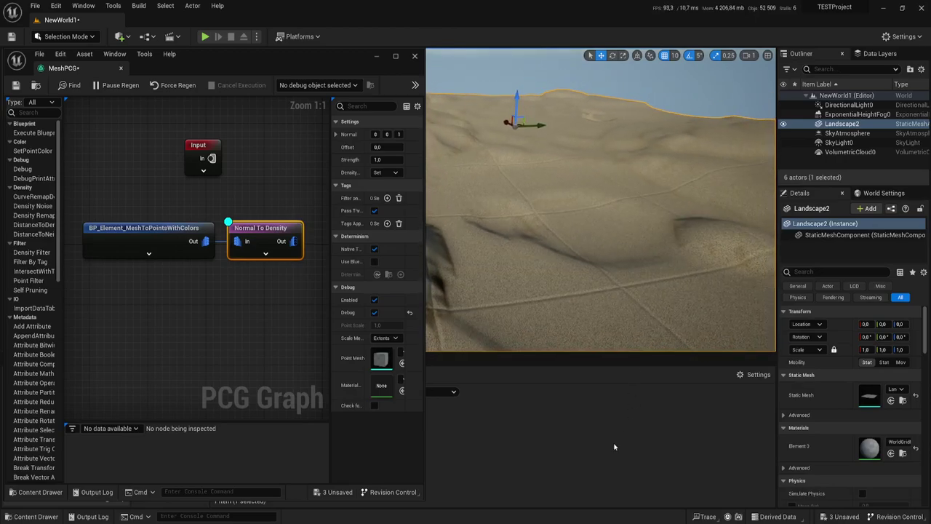
- Drop a MeshPCG volume into the level and zoom out over the landscape
{"action": "left_click_drag", "start_coordinate": [423, 311], "coordinate": [215, 313]}
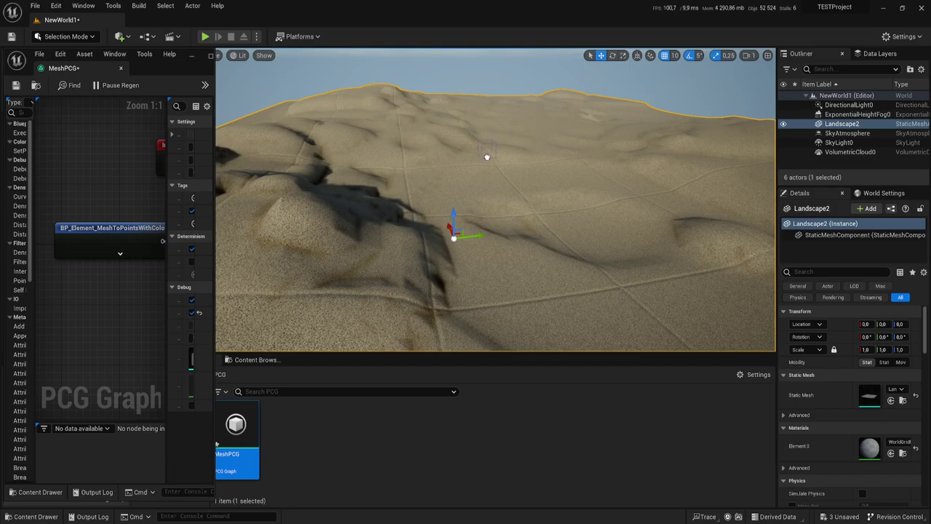
{"action": "left_click_drag", "start_coordinate": [487, 157], "coordinate": [487, 155]}
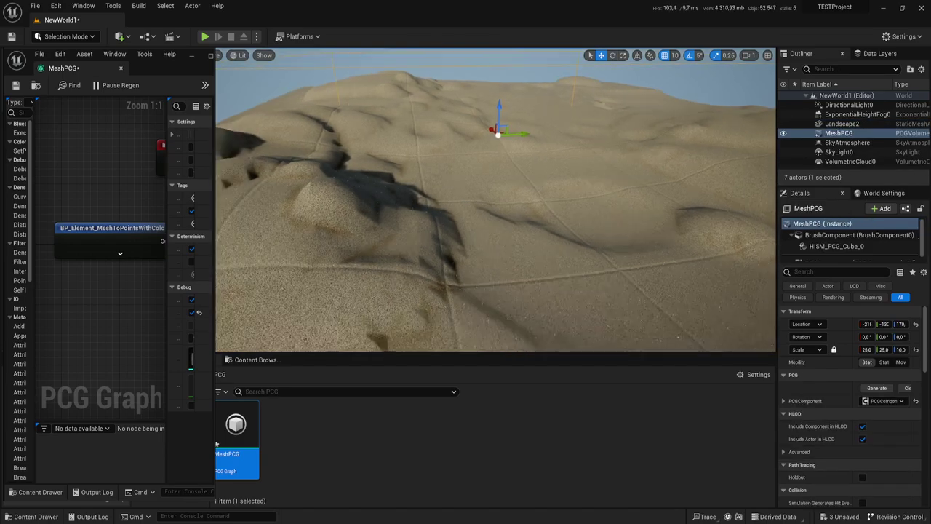
{"action": "scroll", "coordinate": [530, 173], "scroll_direction": "down", "scroll_amount": 5}
{"action": "scroll", "coordinate": [525, 169], "scroll_direction": "down", "scroll_amount": 3}
{"action": "scroll", "coordinate": [520, 166], "scroll_direction": "down", "scroll_amount": 3}
{"action": "scroll", "coordinate": [329, 144], "scroll_direction": "down", "scroll_amount": 1}
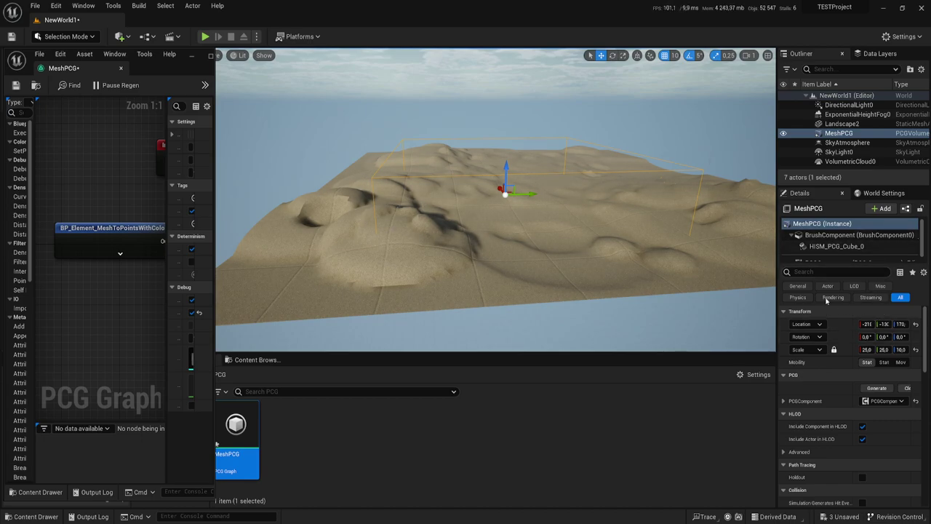
- Scale the volume to about 45,45,30 and reset its Location to 0,0,0
{"action": "key", "text": "r"}
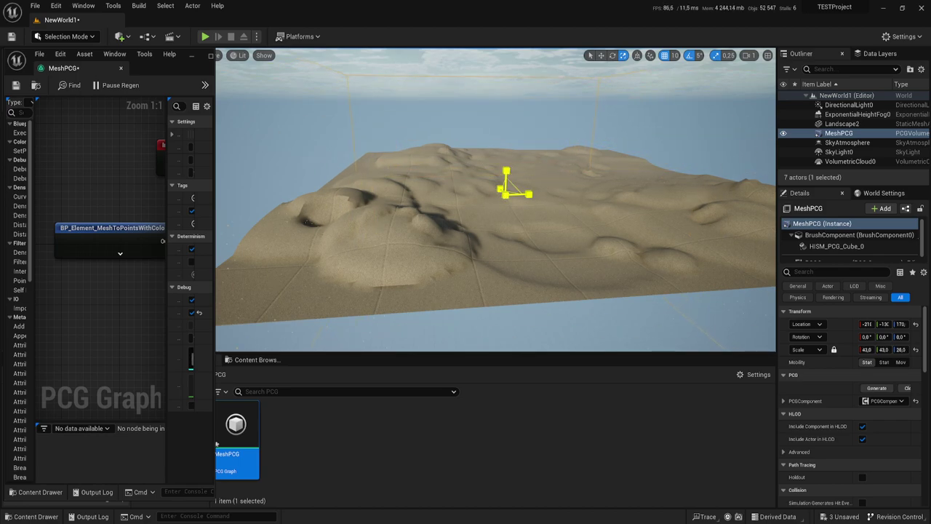
{"action": "mouse_move", "coordinate": [487, 218]}
{"action": "left_mouse_down"}
{"action": "mouse_move", "coordinate": [466, 240]}
{"action": "mouse_move", "coordinate": [517, 236]}
{"action": "left_mouse_up"}
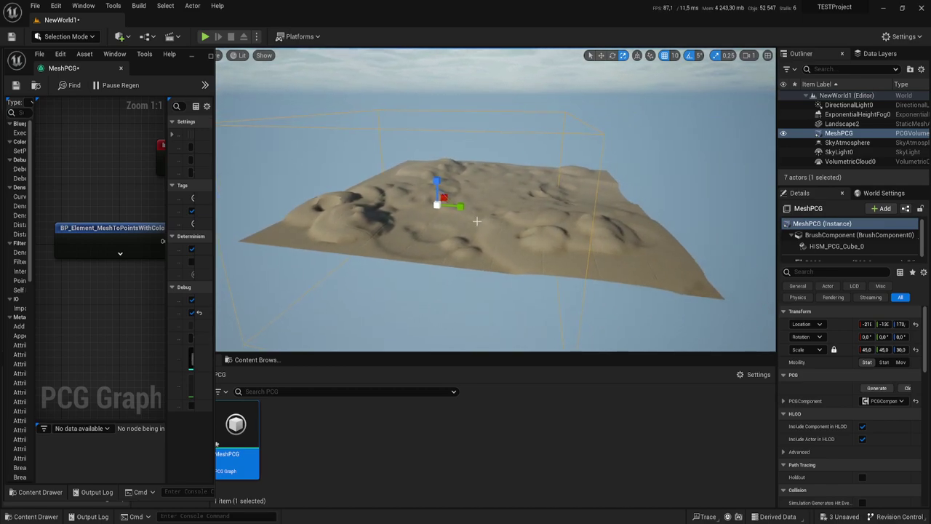
{"action": "left_click", "coordinate": [517, 237]}
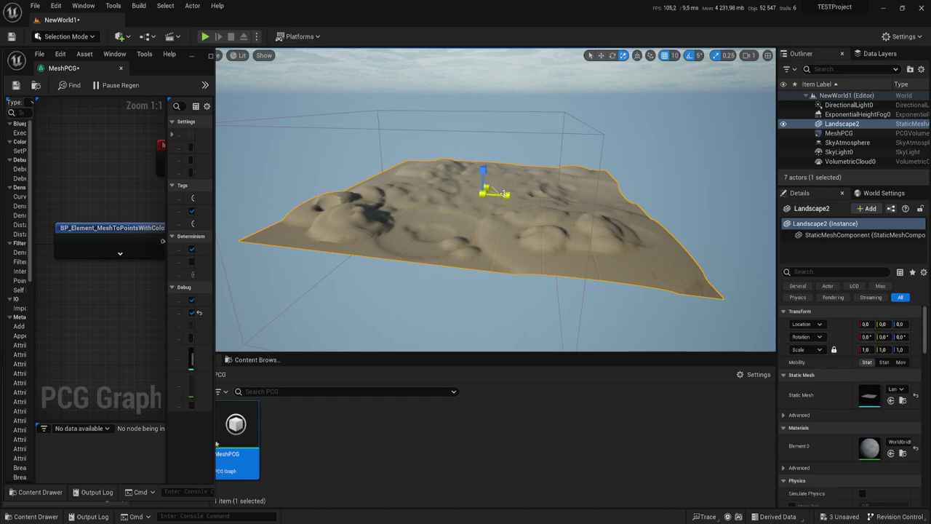
{"action": "left_click", "coordinate": [645, 181]}
{"action": "left_click", "coordinate": [560, 132]}
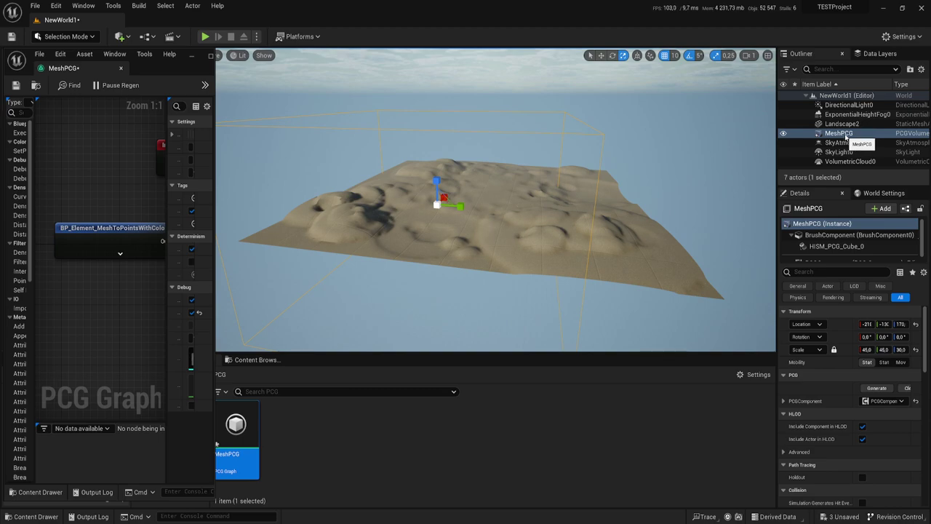
{"action": "left_click", "coordinate": [915, 325]}
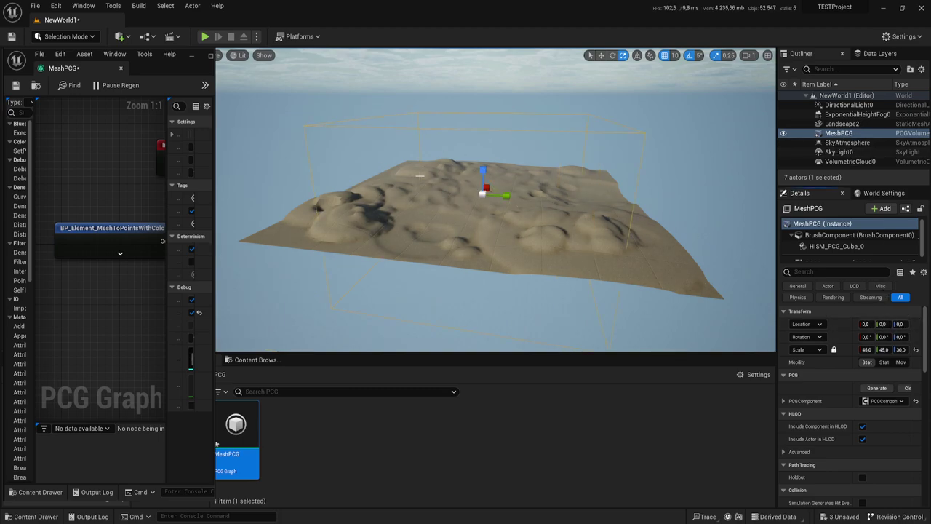
- Survey the debug points across Landscape2, briefly opening and dismissing its context menu
{"action": "mouse_move", "coordinate": [500, 186]}
{"action": "right_mouse_down"}
{"action": "mouse_move", "coordinate": [436, 182]}
{"action": "mouse_move", "coordinate": [494, 182]}
{"action": "mouse_move", "coordinate": [473, 181]}
{"action": "right_mouse_up"}
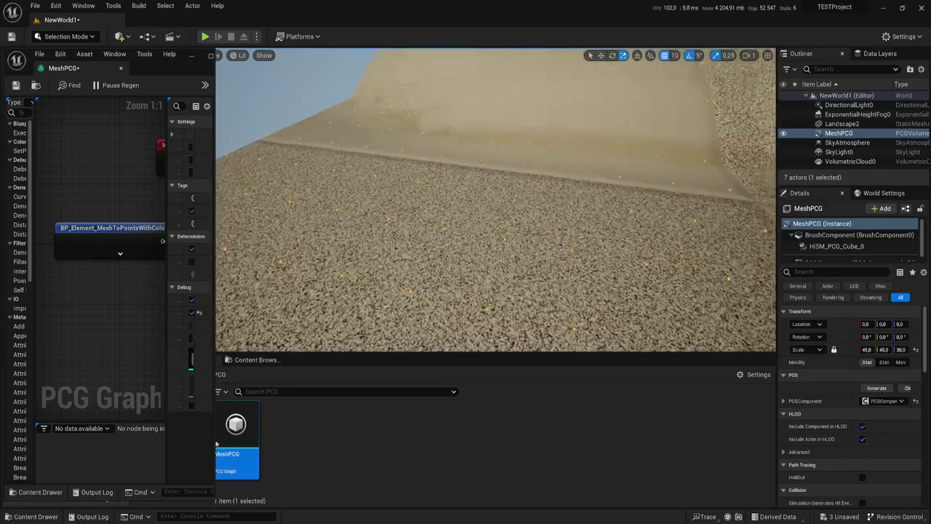
{"action": "mouse_move", "coordinate": [473, 181]}
{"action": "right_mouse_down"}
{"action": "mouse_move", "coordinate": [473, 211]}
{"action": "mouse_move", "coordinate": [442, 179]}
{"action": "right_mouse_up"}
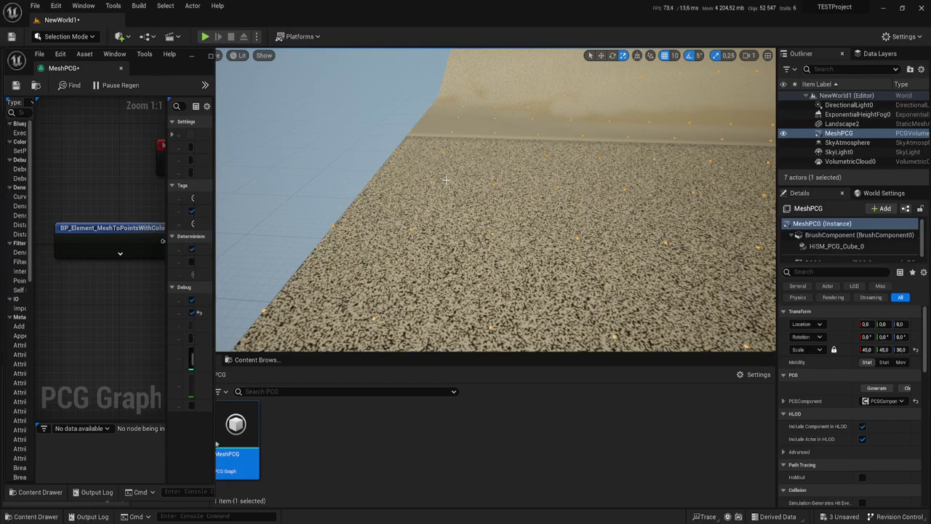
{"action": "right_click_drag", "start_coordinate": [513, 196], "coordinate": [513, 196]}
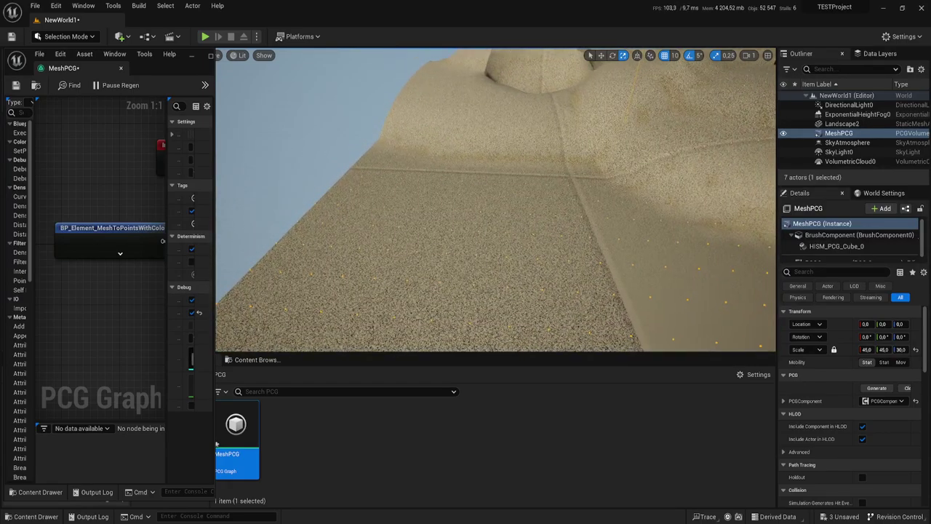
{"action": "right_click", "coordinate": [509, 197]}
{"action": "left_click", "coordinate": [215, 197]}
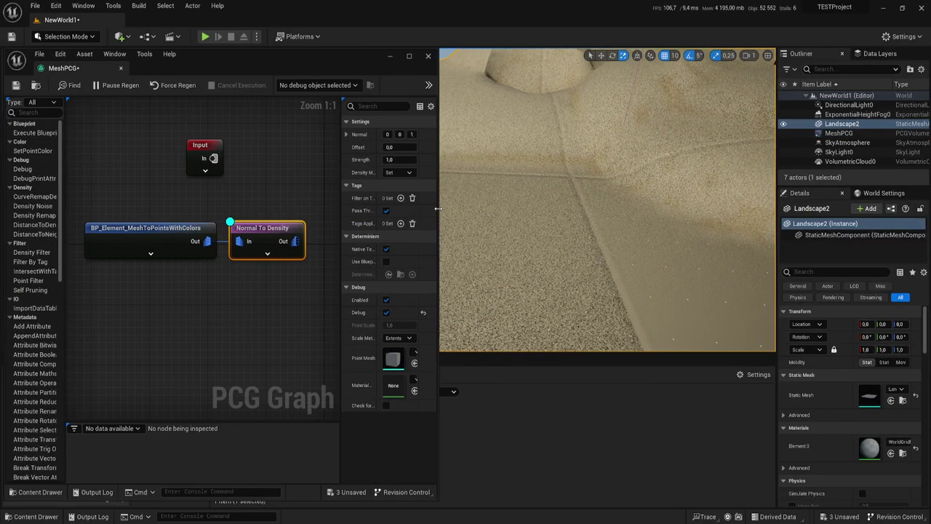
- Widen the graph window and recentre the nodes so their settings are visible
{"action": "left_click_drag", "start_coordinate": [215, 197], "coordinate": [421, 210]}
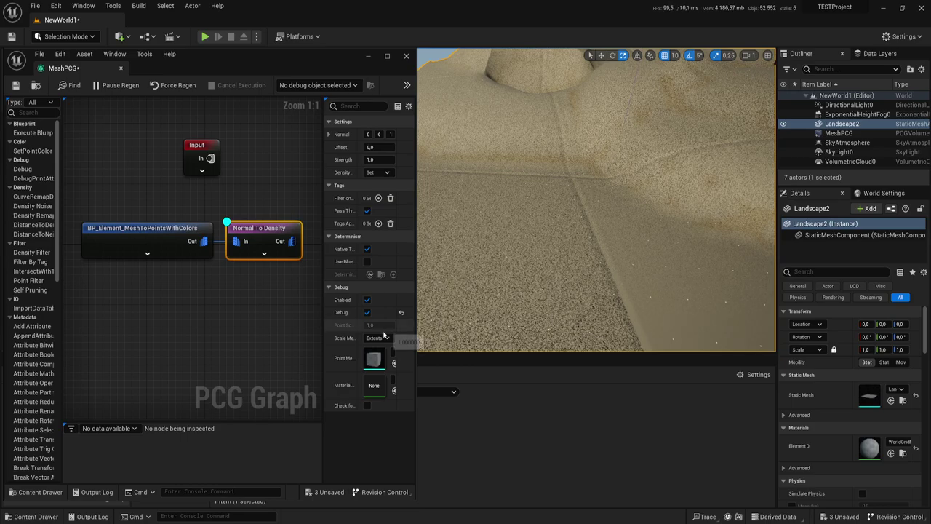
{"action": "left_click_drag", "start_coordinate": [322, 313], "coordinate": [263, 313]}
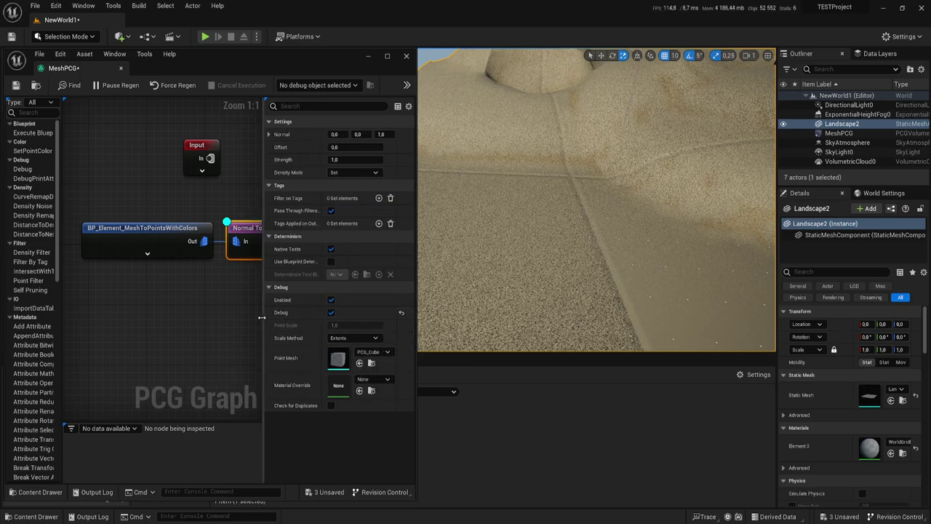
{"action": "right_click_drag", "start_coordinate": [210, 275], "coordinate": [126, 258]}
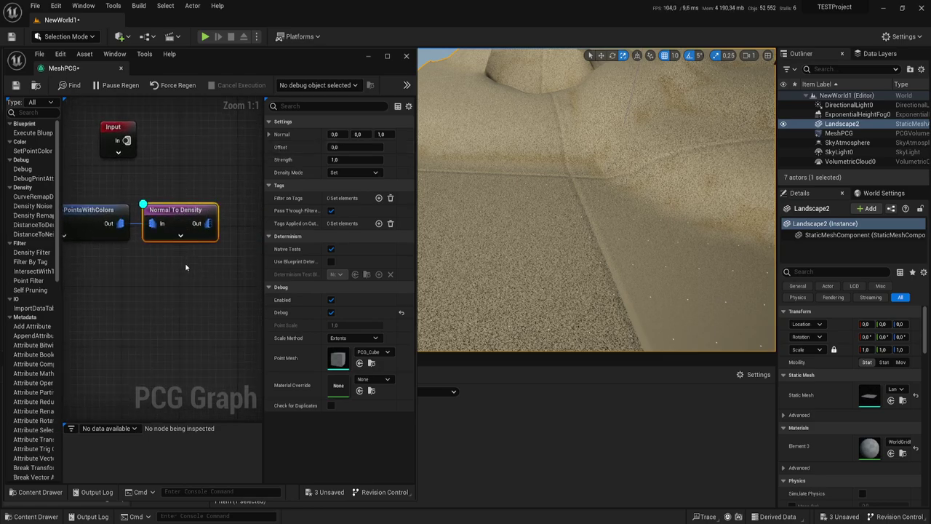
- Enable Debug on Normal To Density and set its debug Scale Method to Absolute
{"action": "right_click", "coordinate": [182, 218]}
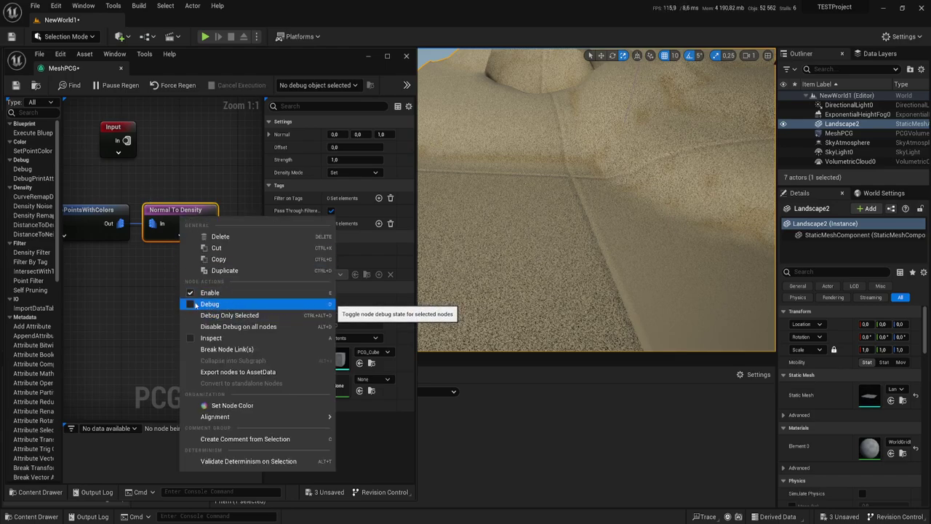
{"action": "left_click", "coordinate": [190, 304]}
{"action": "left_click", "coordinate": [242, 255]}
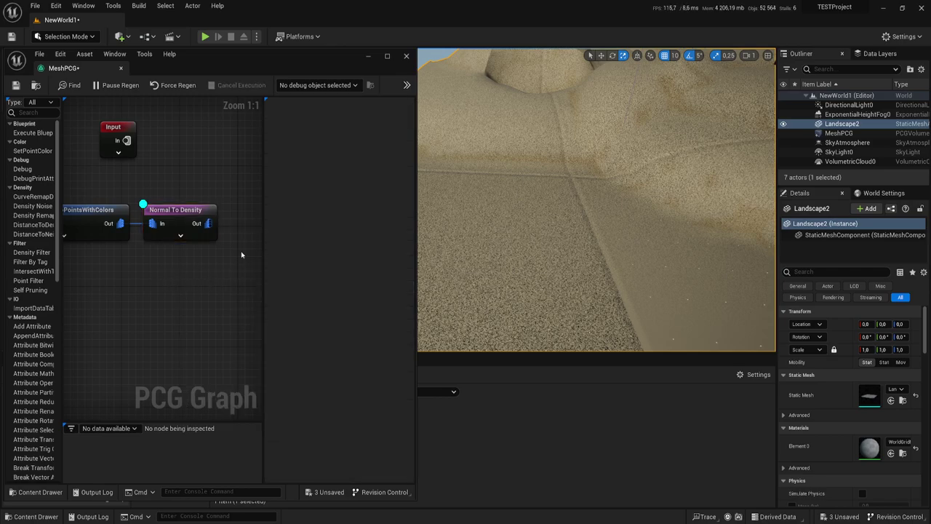
{"action": "left_click", "coordinate": [185, 219]}
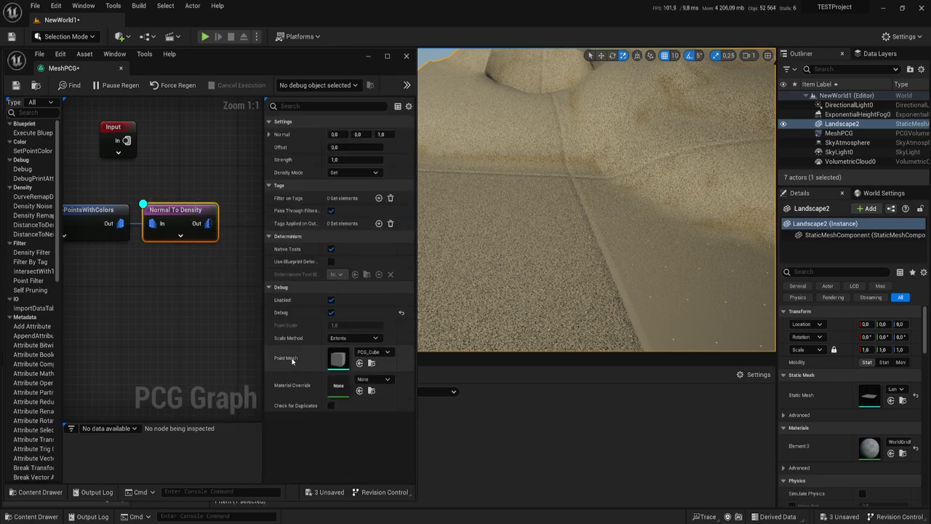
{"action": "left_click", "coordinate": [330, 312]}
{"action": "left_click", "coordinate": [330, 312]}
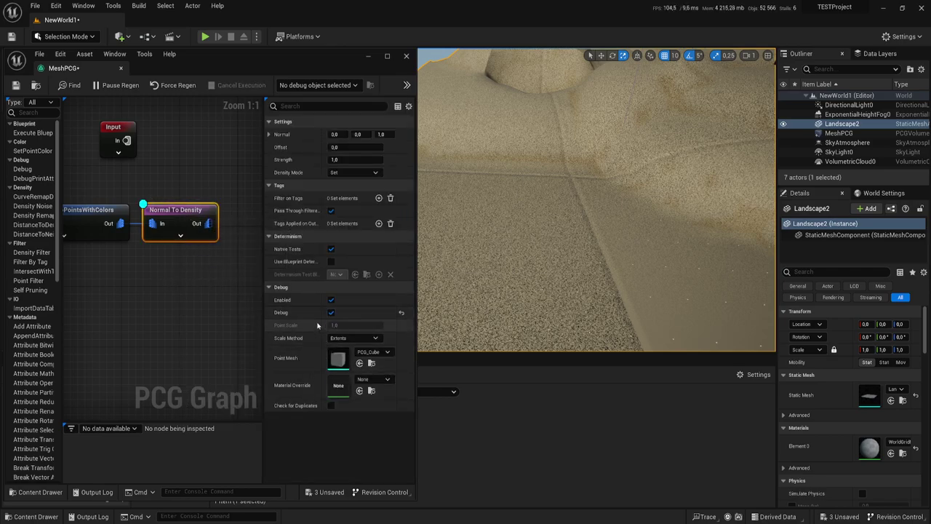
{"action": "left_click", "coordinate": [354, 337]}
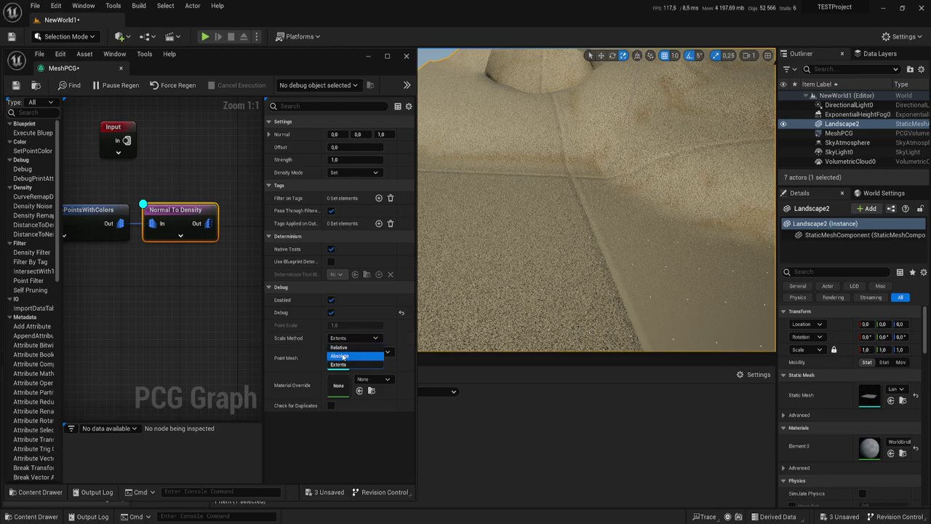
{"action": "left_click", "coordinate": [341, 356]}
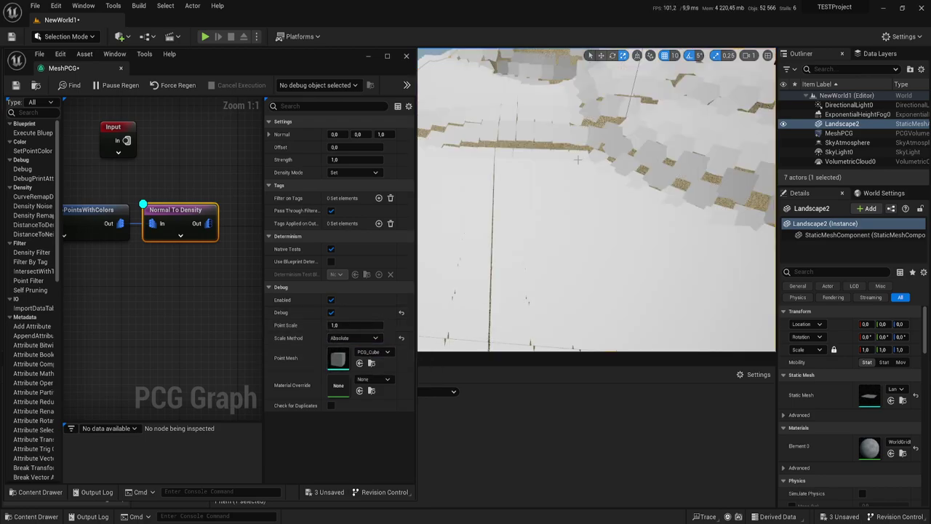
- Drag the Debug Point Scale down to 0,1400 and view the small dots across the landscape
{"action": "right_click_drag", "start_coordinate": [600, 192], "coordinate": [601, 193]}
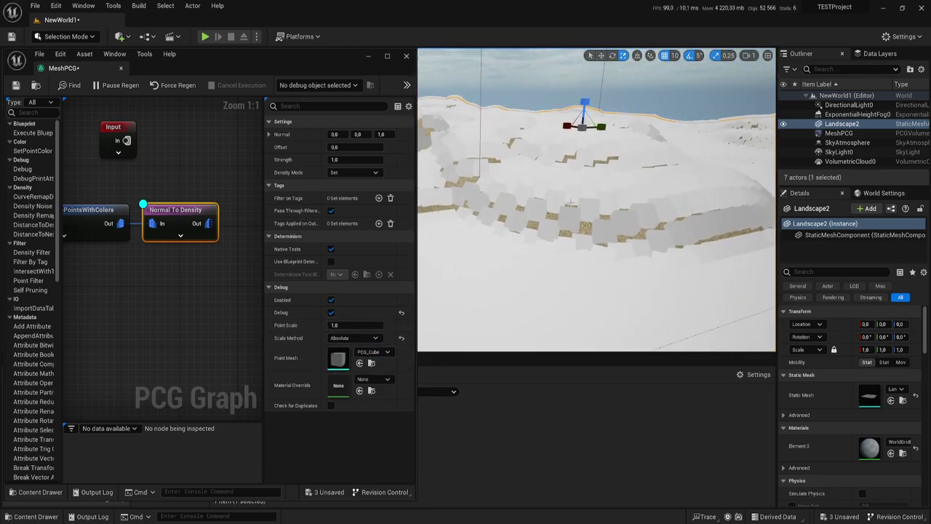
{"action": "left_click_drag", "start_coordinate": [357, 325], "coordinate": [327, 325]}
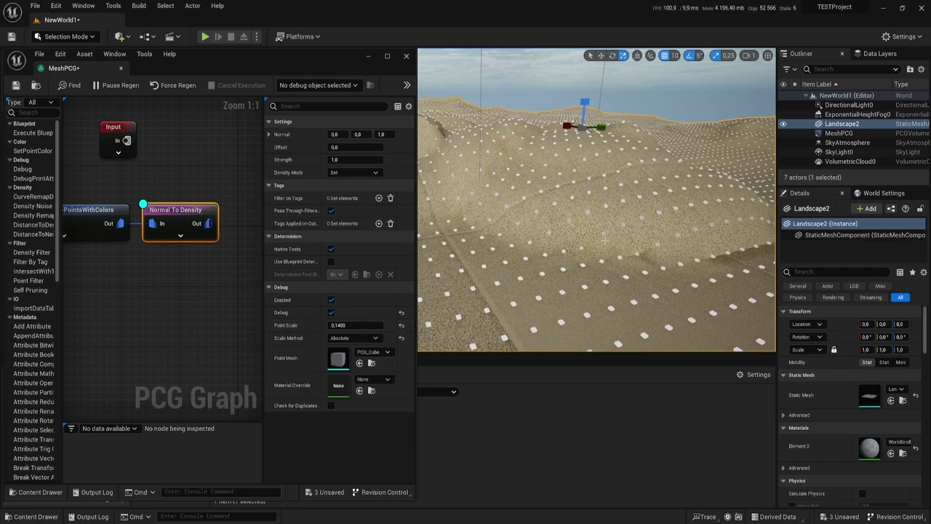
{"action": "right_click_drag", "start_coordinate": [596, 199], "coordinate": [596, 200]}
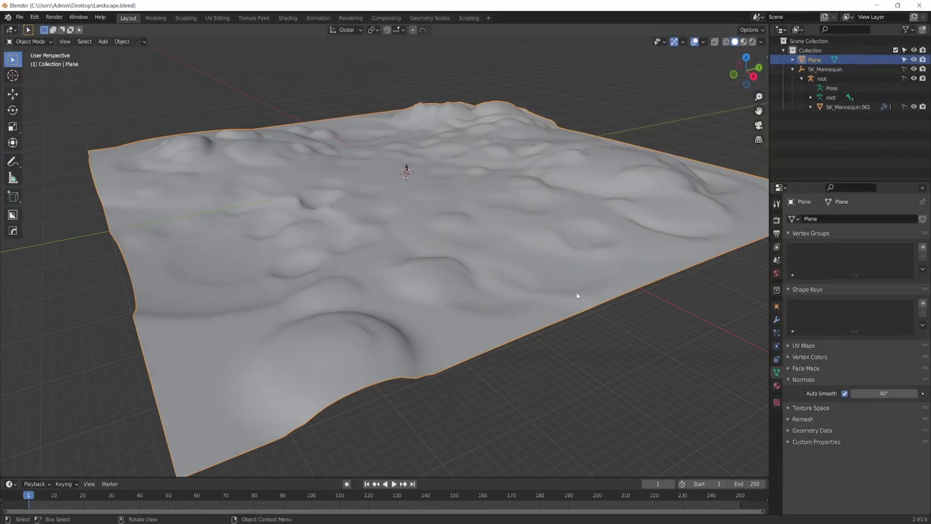
- Put the Blender landscape plane into Edit Mode with vertex selection
{"action": "right_click", "coordinate": [528, 301]}
{"action": "mouse_move", "coordinate": [529, 301]}
{"action": "key", "text": "Tab"}
{"action": "right_click", "coordinate": [435, 234]}
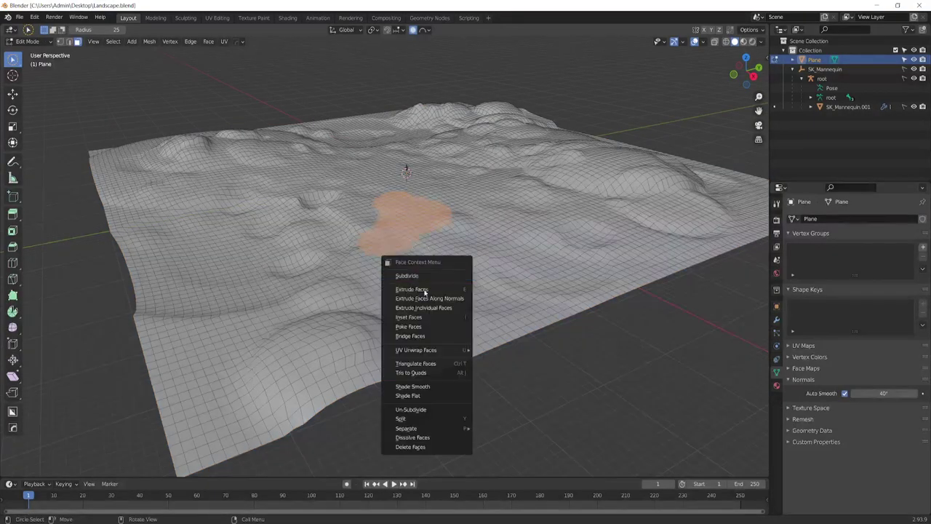
{"action": "key", "text": "Escape"}
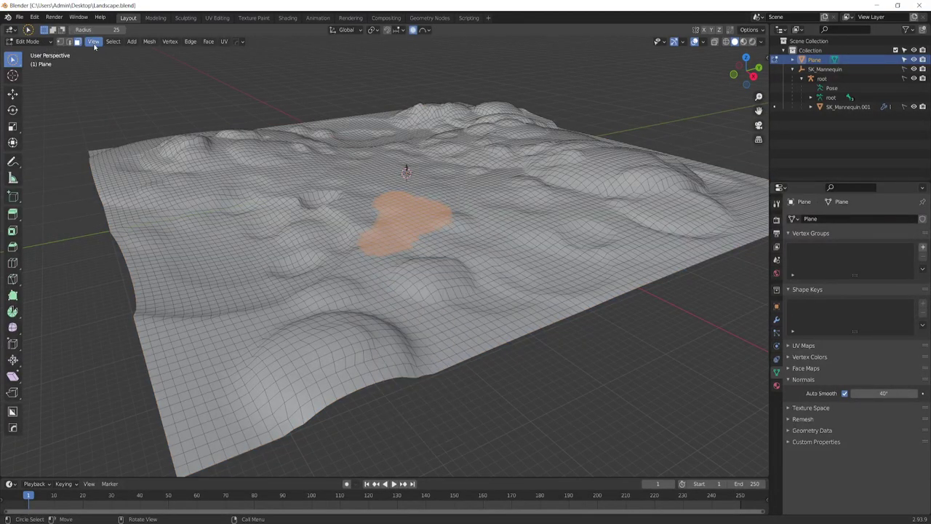
{"action": "key", "text": "1"}
- Clear the large vertex selection and orbit to inspect the mesh grid edges
{"action": "right_click", "coordinate": [392, 291]}
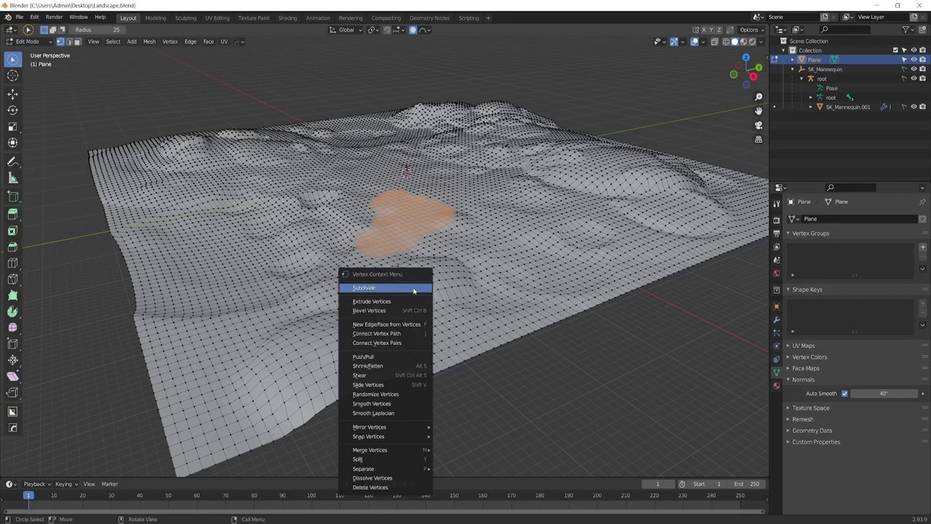
{"action": "mouse_move", "coordinate": [412, 204]}
{"action": "middle_mouse_down"}
{"action": "mouse_move", "coordinate": [386, 236]}
{"action": "mouse_move", "coordinate": [386, 281]}
{"action": "middle_mouse_up"}
{"action": "scroll", "coordinate": [389, 287], "scroll_direction": "up", "scroll_amount": 2}
{"action": "left_click", "coordinate": [375, 281]}
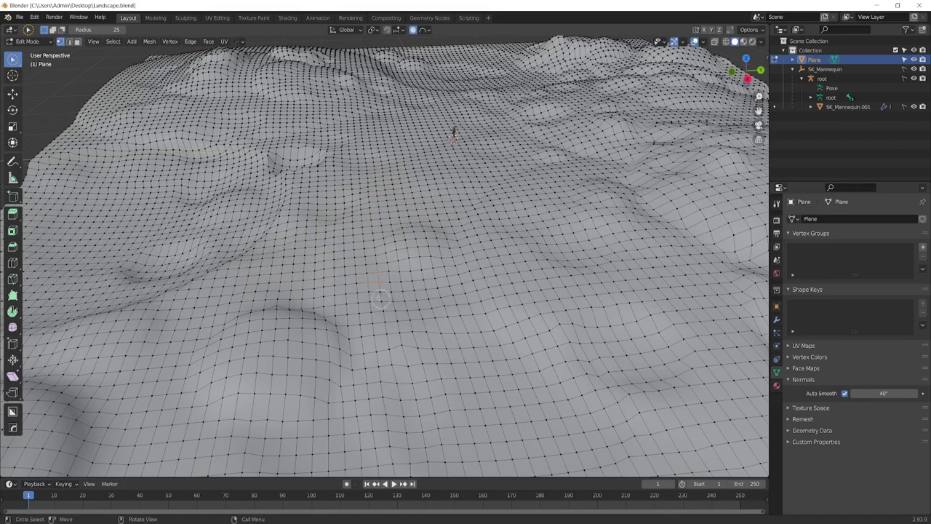
{"action": "middle_click_drag", "start_coordinate": [418, 334], "coordinate": [578, 277]}
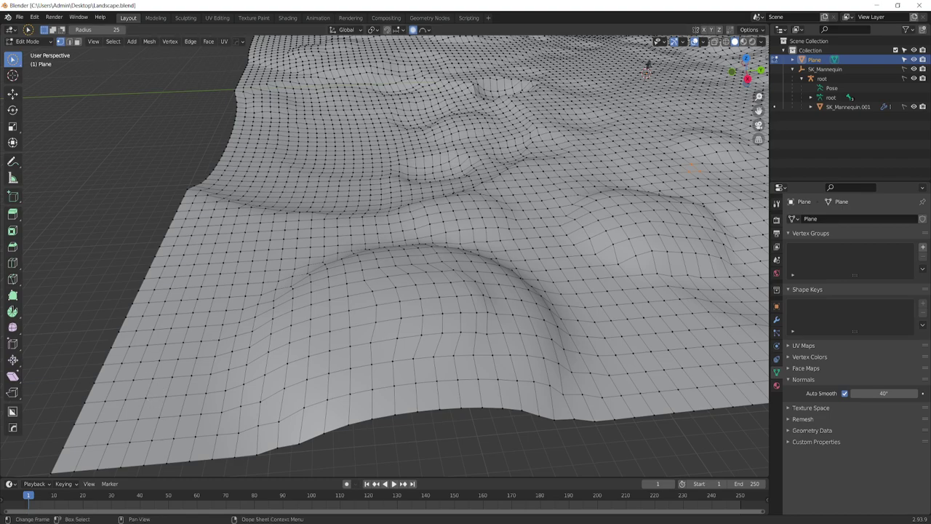
{"action": "mouse_move", "coordinate": [171, 520]}
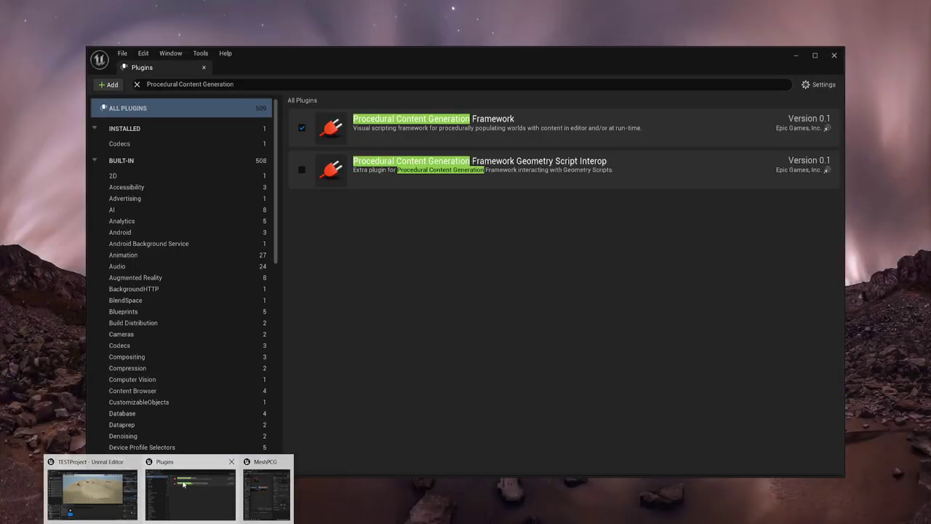
- Close the Unreal Plugins window, widen the PCG graph, and pan to the Output node
{"action": "left_click", "coordinate": [183, 483]}
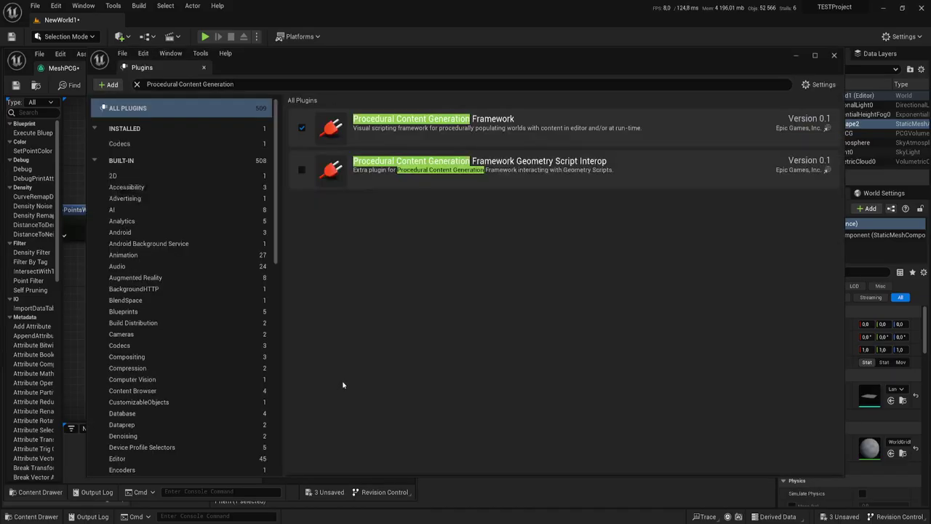
{"action": "left_click", "coordinate": [834, 56]}
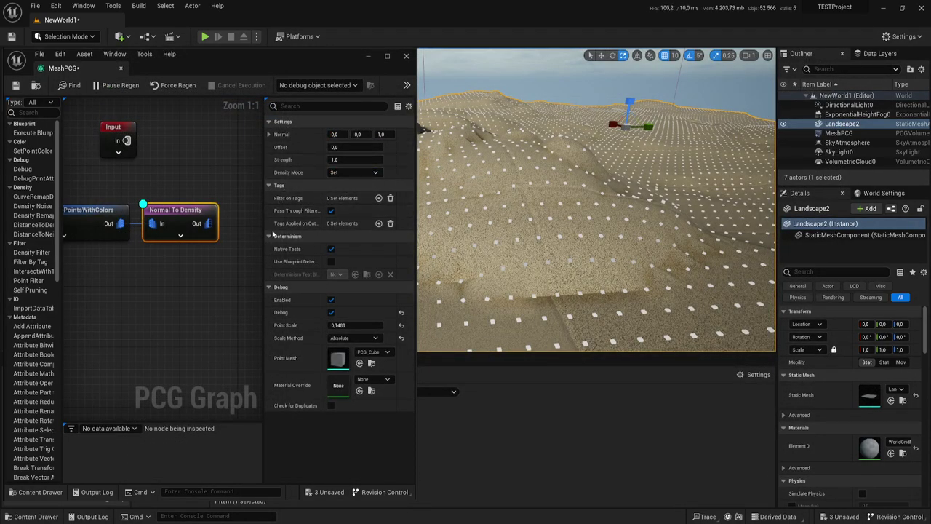
{"action": "right_click_drag", "start_coordinate": [452, 230], "coordinate": [408, 234]}
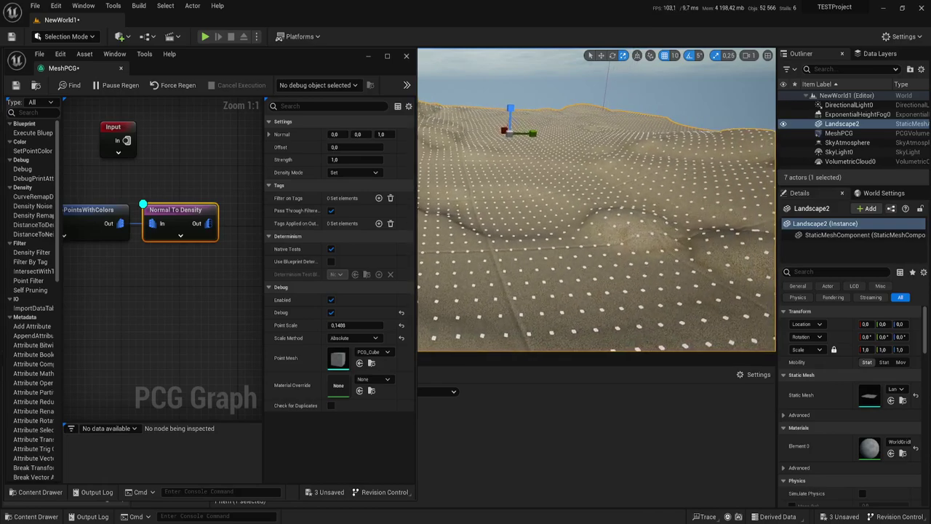
{"action": "right_click_drag", "start_coordinate": [589, 232], "coordinate": [608, 231]}
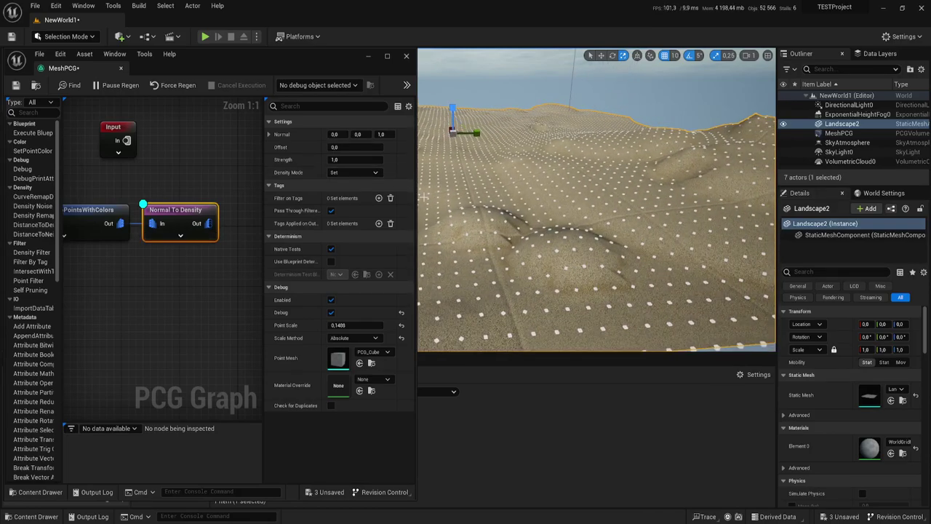
{"action": "left_click_drag", "start_coordinate": [415, 196], "coordinate": [441, 196]}
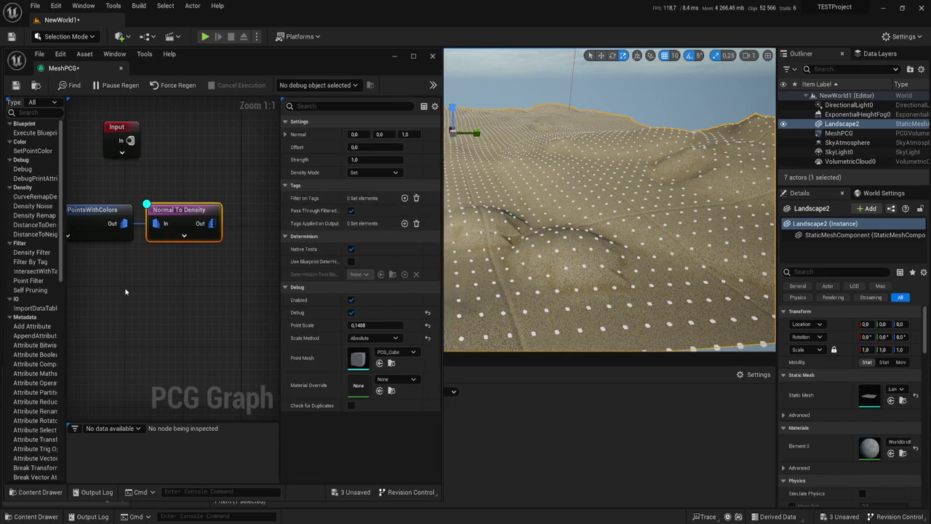
{"action": "right_click_drag", "start_coordinate": [125, 292], "coordinate": [193, 279]}
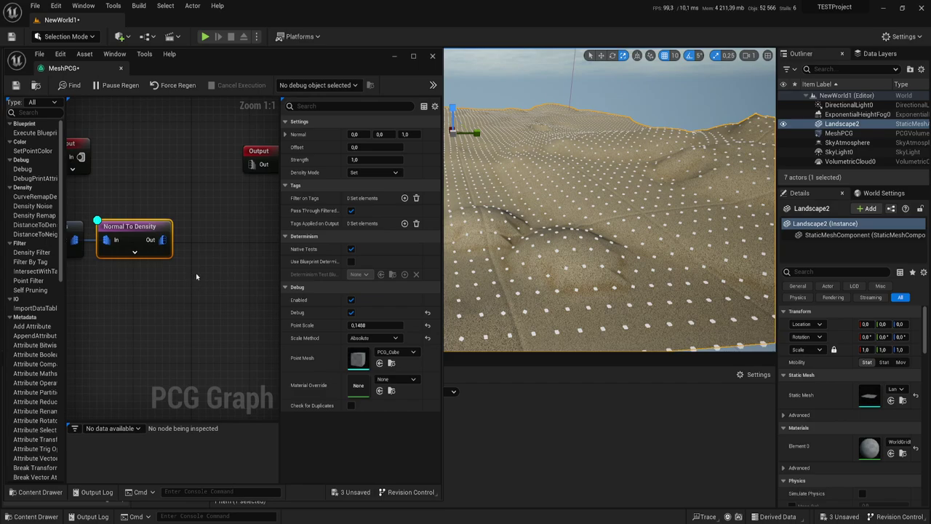
- Add a Density Filter node after Normal To Density using the 'fi' search
{"action": "left_click_drag", "start_coordinate": [161, 240], "coordinate": [195, 243]}
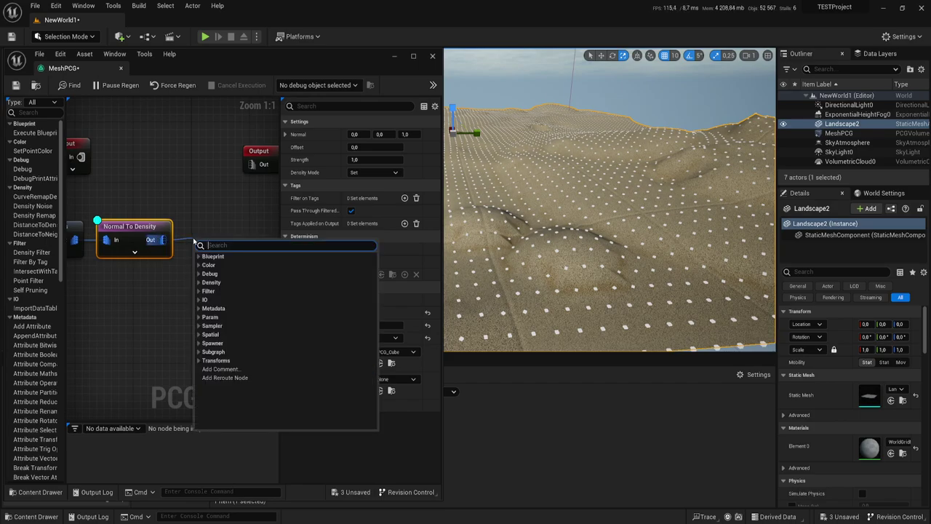
{"action": "type", "text": "fi"}
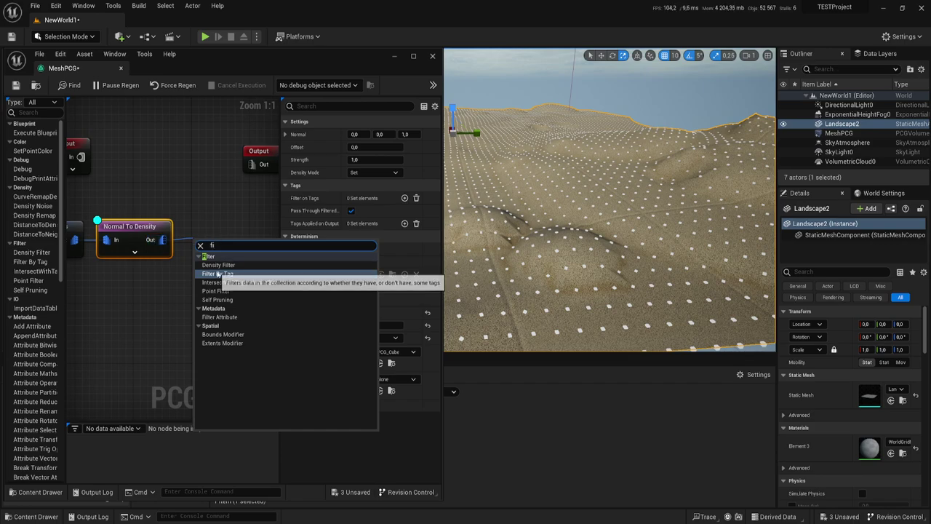
{"action": "left_click", "coordinate": [218, 265]}
{"action": "left_click_drag", "start_coordinate": [210, 233], "coordinate": [202, 225]}
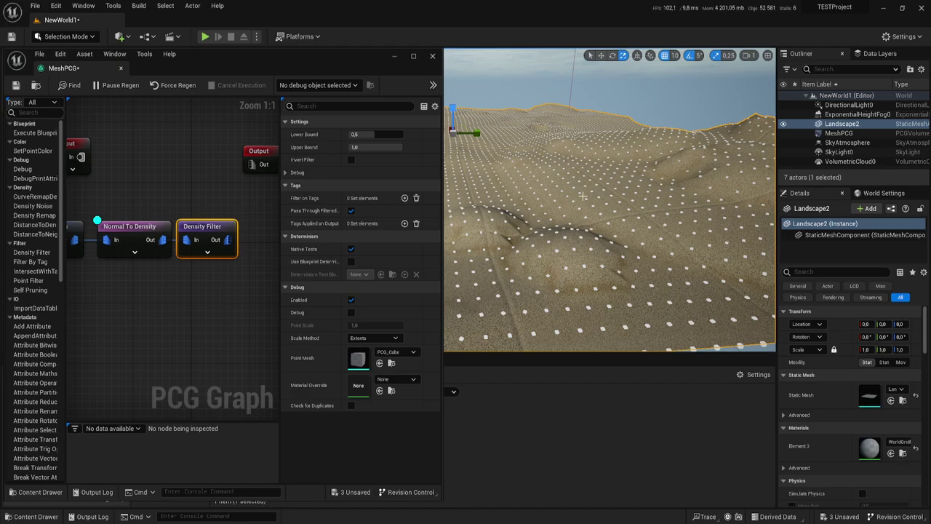
{"action": "right_click_drag", "start_coordinate": [587, 176], "coordinate": [509, 178]}
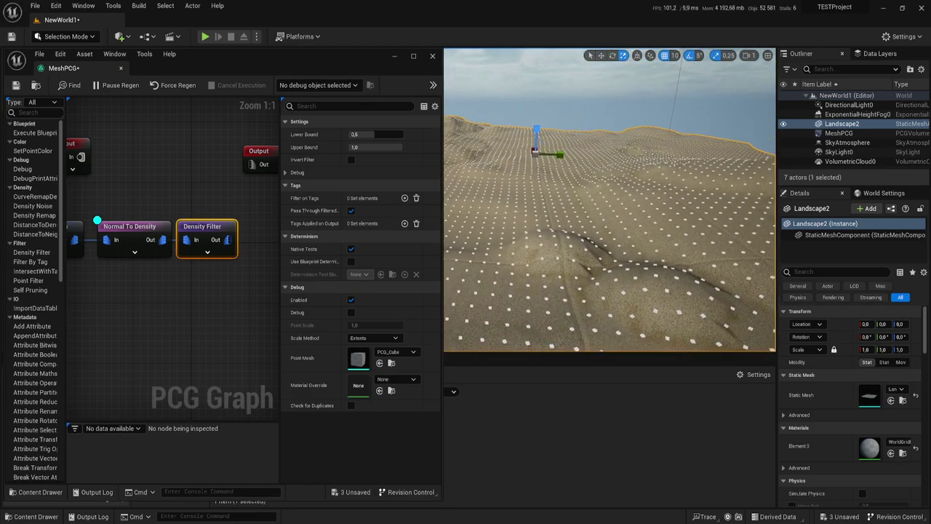
{"action": "right_click_drag", "start_coordinate": [236, 280], "coordinate": [221, 285]}
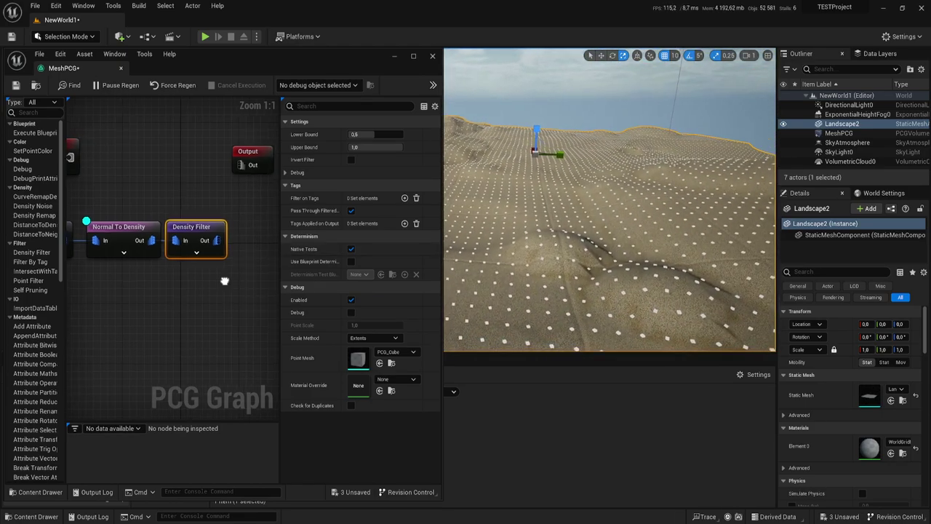
{"action": "left_click_drag", "start_coordinate": [280, 244], "coordinate": [296, 246]}
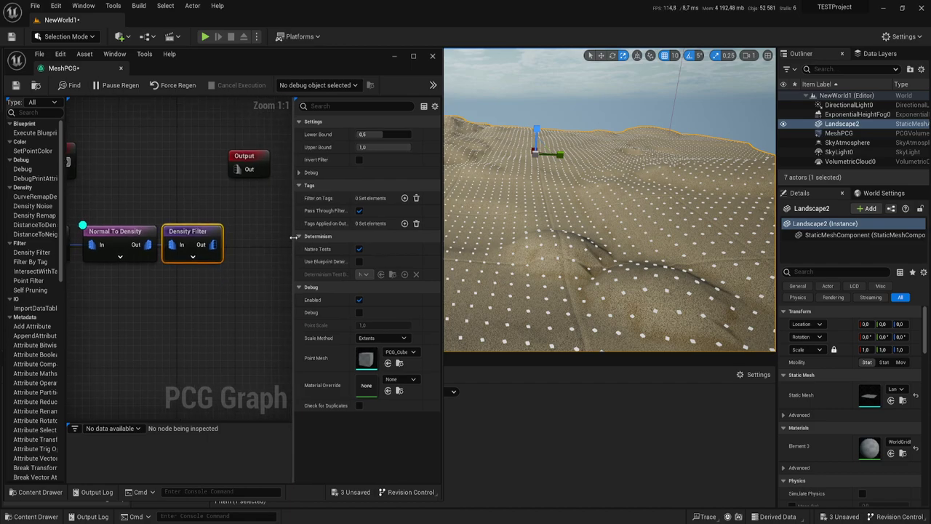
{"action": "mouse_move", "coordinate": [216, 291]}
{"action": "right_mouse_down"}
{"action": "mouse_move", "coordinate": [190, 283]}
{"action": "mouse_move", "coordinate": [214, 277]}
{"action": "right_mouse_up"}
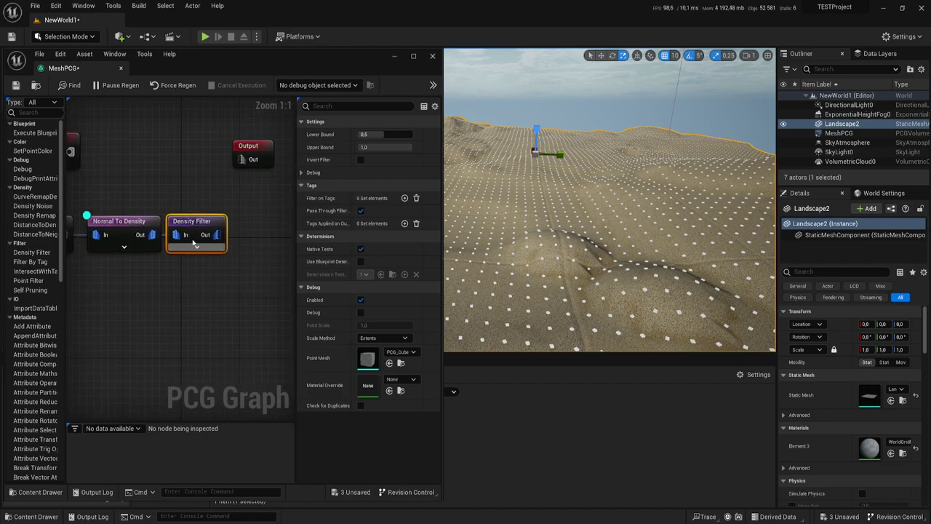
- Turn off debug display on Normal To Density and select only the Density Filter
{"action": "left_click", "coordinate": [135, 232]}
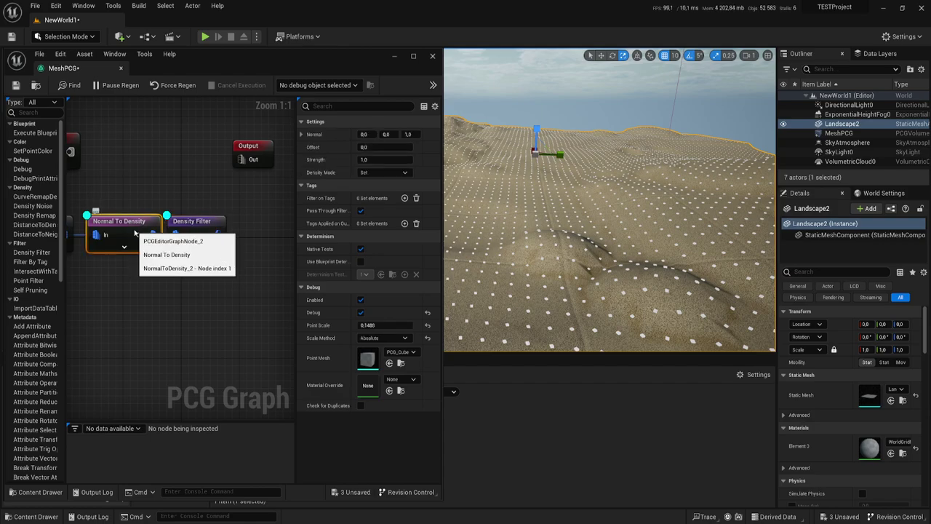
{"action": "key", "text": "d"}
{"action": "left_click", "coordinate": [214, 248]}
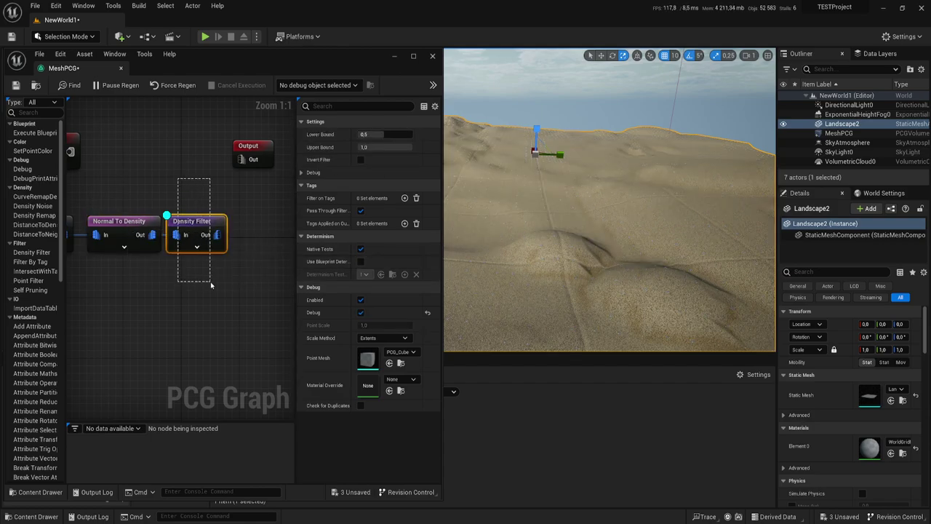
{"action": "left_click_drag", "start_coordinate": [210, 283], "coordinate": [210, 282]}
- Set the Density Filter debug Scale Method to Relative with Point Scale 0,1
{"action": "right_click_drag", "start_coordinate": [609, 267], "coordinate": [609, 320]}
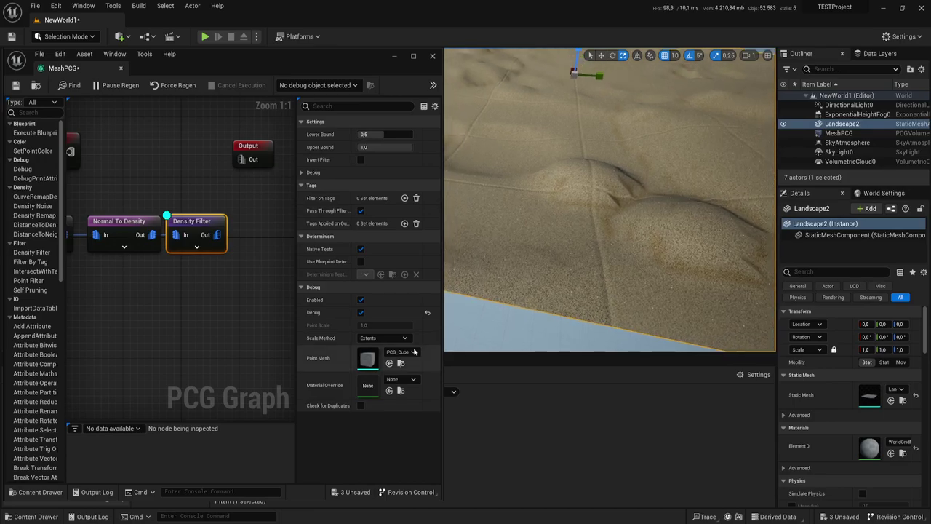
{"action": "left_click", "coordinate": [383, 338]}
{"action": "left_click", "coordinate": [372, 347]}
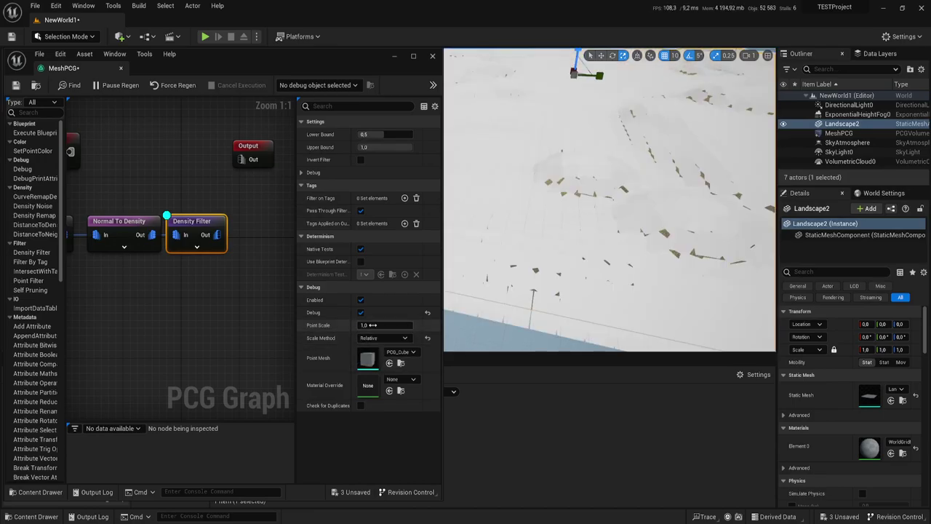
{"action": "left_click", "coordinate": [373, 325]}
{"action": "type", "text": ",1"}
{"action": "key", "text": "Return"}
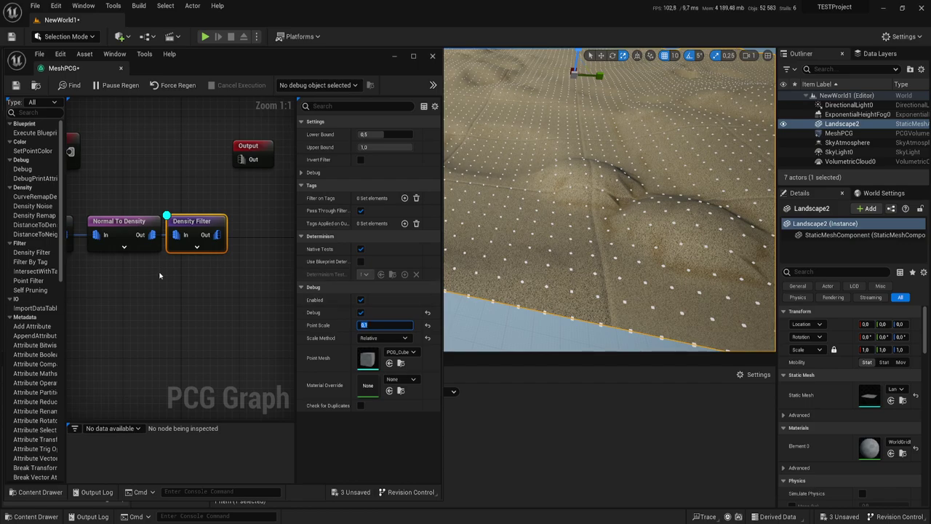
{"action": "right_click_drag", "start_coordinate": [193, 282], "coordinate": [163, 278]}
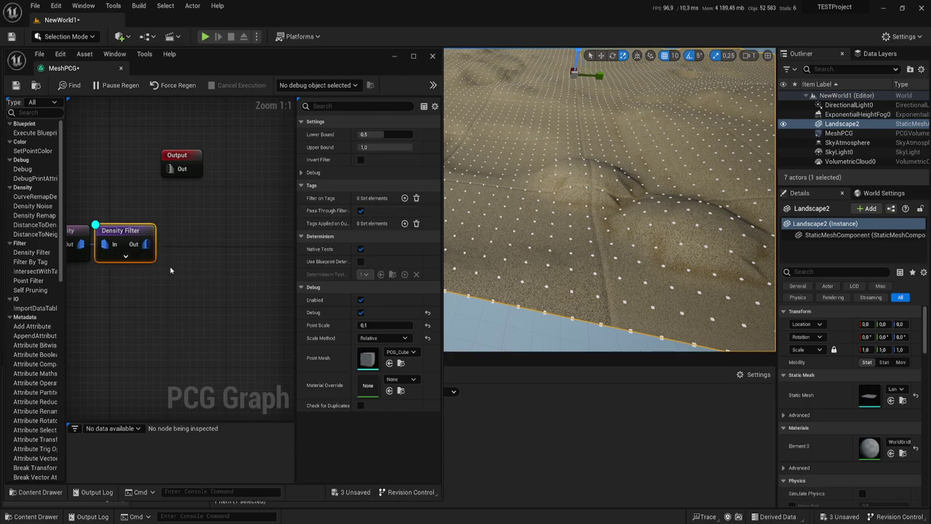
{"action": "right_click_drag", "start_coordinate": [171, 270], "coordinate": [197, 241]}
- Set Normal To Density strength to 0,0001
{"action": "left_click", "coordinate": [141, 214]}
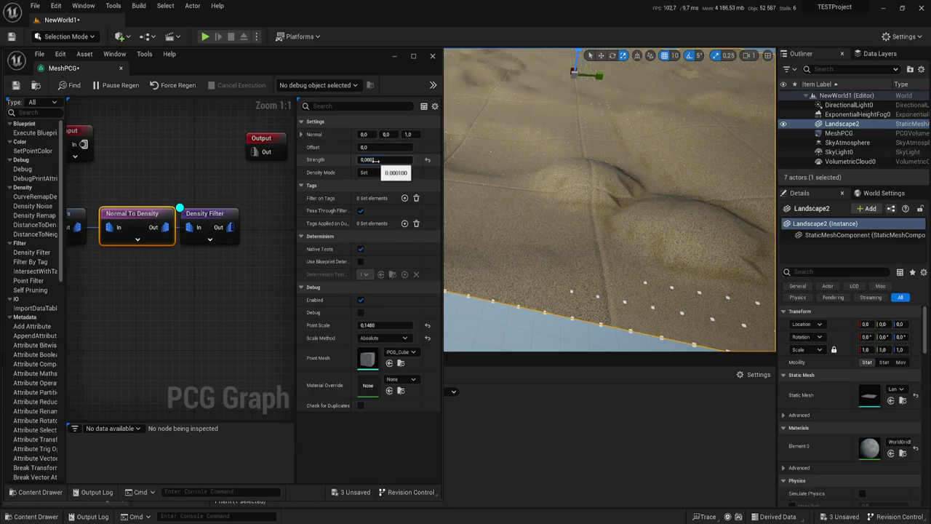
{"action": "right_click_drag", "start_coordinate": [611, 218], "coordinate": [611, 181]}
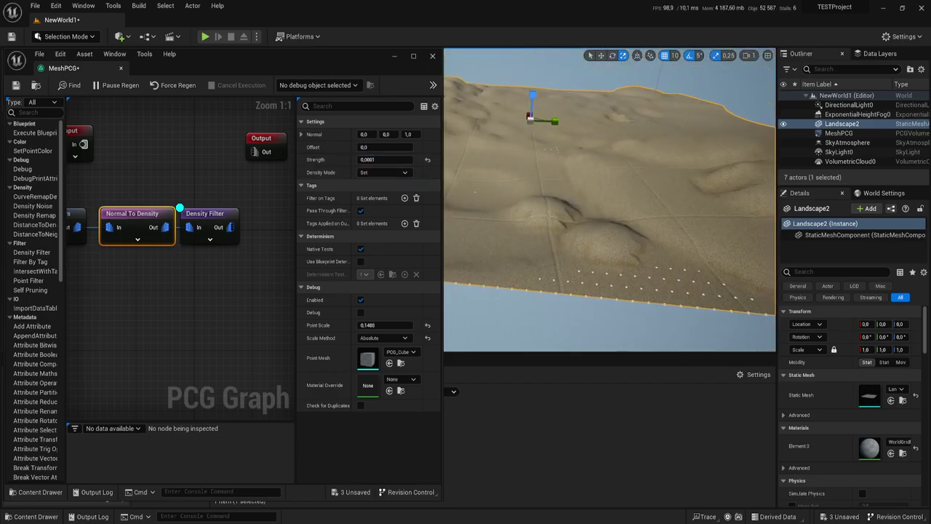
{"action": "left_click_drag", "start_coordinate": [136, 262], "coordinate": [137, 262]}
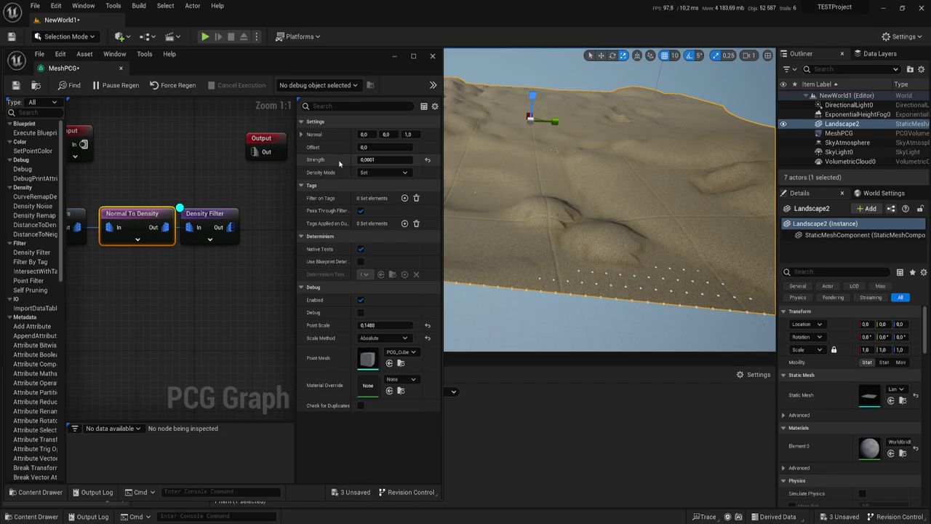
- Give the Density Filter bounds 0,5832 and 0,0232 and debug point scale 0,024
{"action": "left_click", "coordinate": [205, 214]}
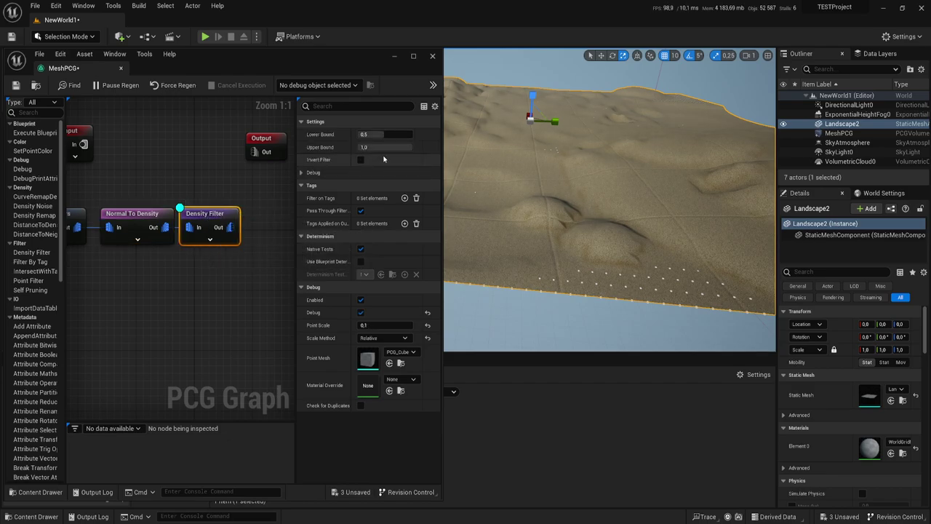
{"action": "mouse_move", "coordinate": [382, 147]}
{"action": "left_mouse_down"}
{"action": "mouse_move", "coordinate": [363, 147]}
{"action": "mouse_move", "coordinate": [407, 147]}
{"action": "left_mouse_up"}
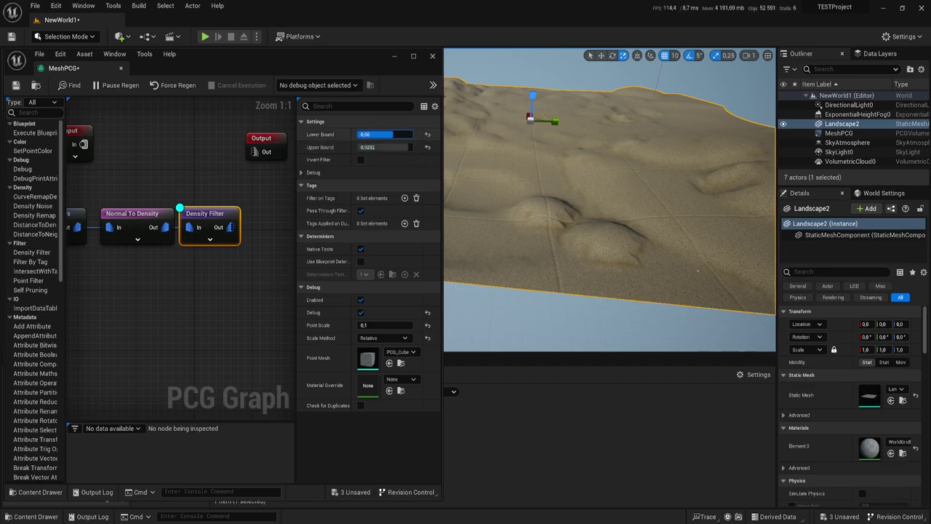
{"action": "right_click_drag", "start_coordinate": [609, 218], "coordinate": [609, 219]}
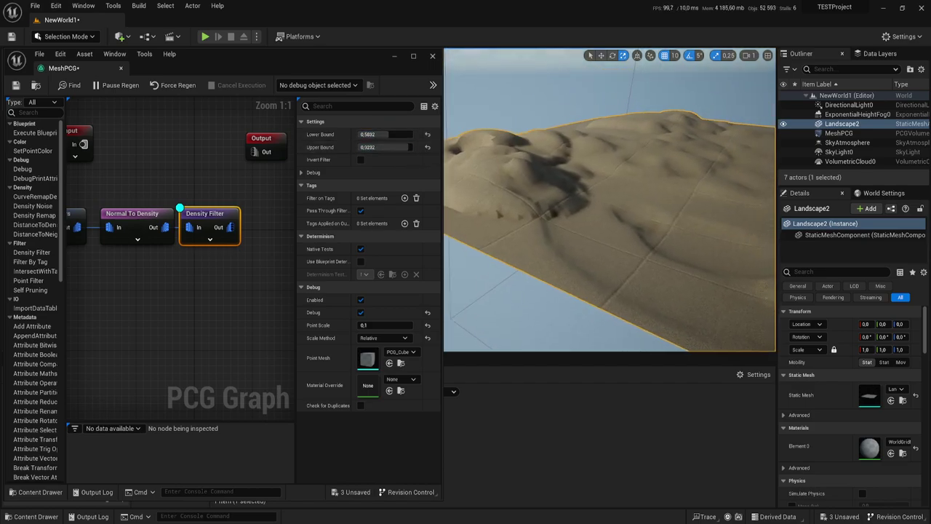
{"action": "right_click_drag", "start_coordinate": [755, 238], "coordinate": [755, 238]}
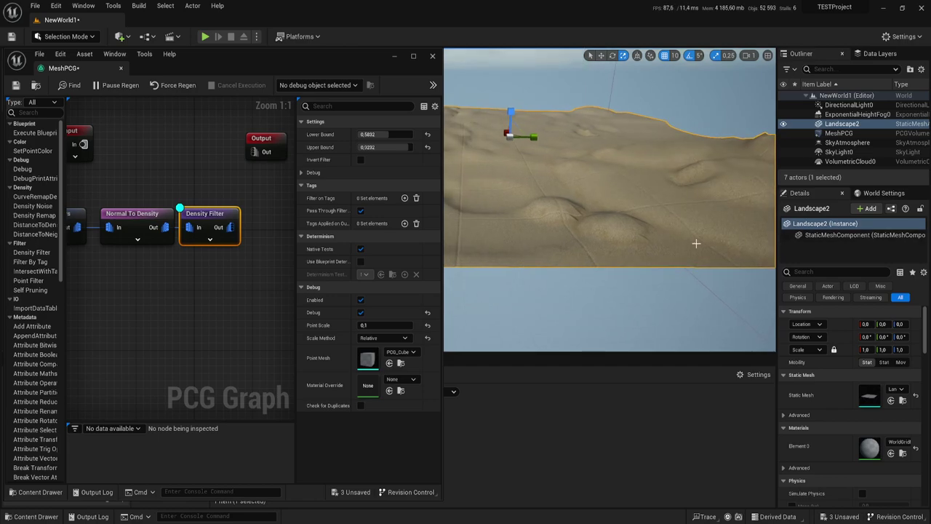
{"action": "right_click_drag", "start_coordinate": [696, 243], "coordinate": [696, 243]}
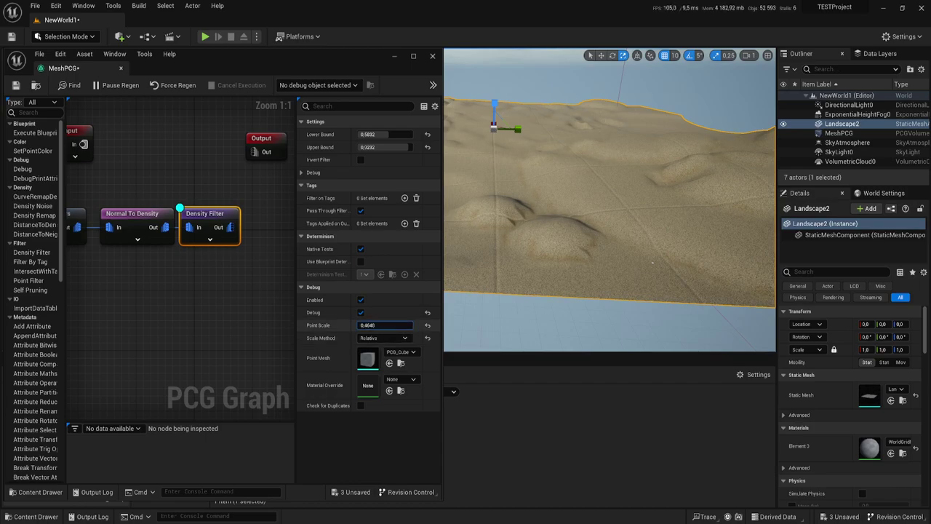
{"action": "left_click_drag", "start_coordinate": [385, 325], "coordinate": [393, 325]}
{"action": "right_click_drag", "start_coordinate": [725, 152], "coordinate": [725, 151]}
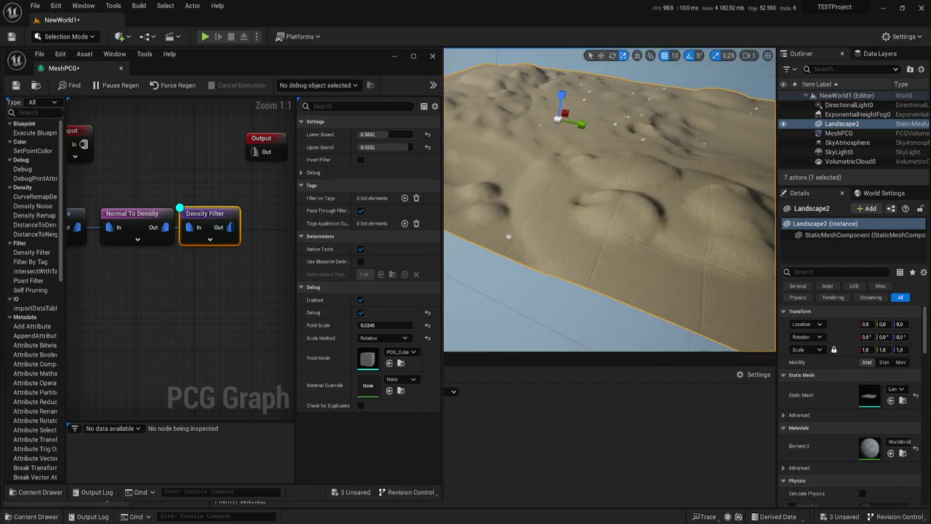
{"action": "right_click_drag", "start_coordinate": [725, 151], "coordinate": [725, 151]}
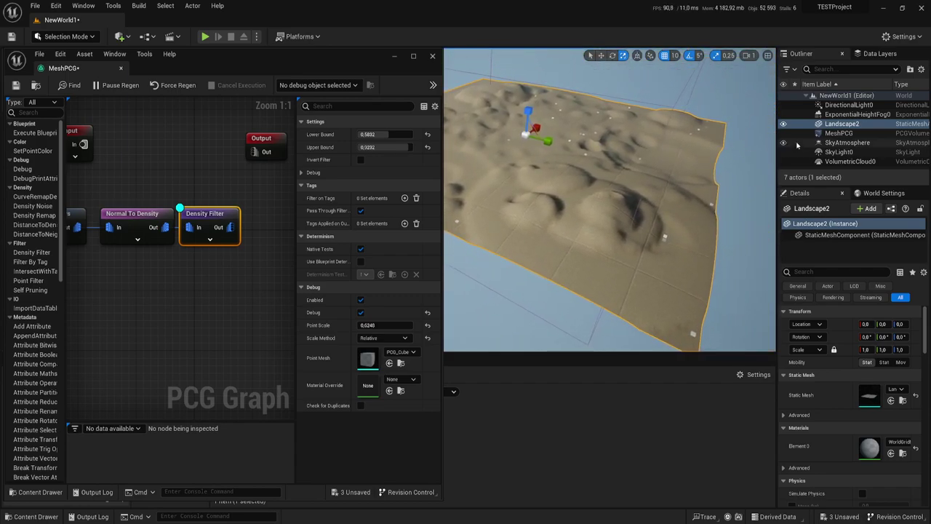
{"action": "right_click_drag", "start_coordinate": [616, 196], "coordinate": [616, 196]}
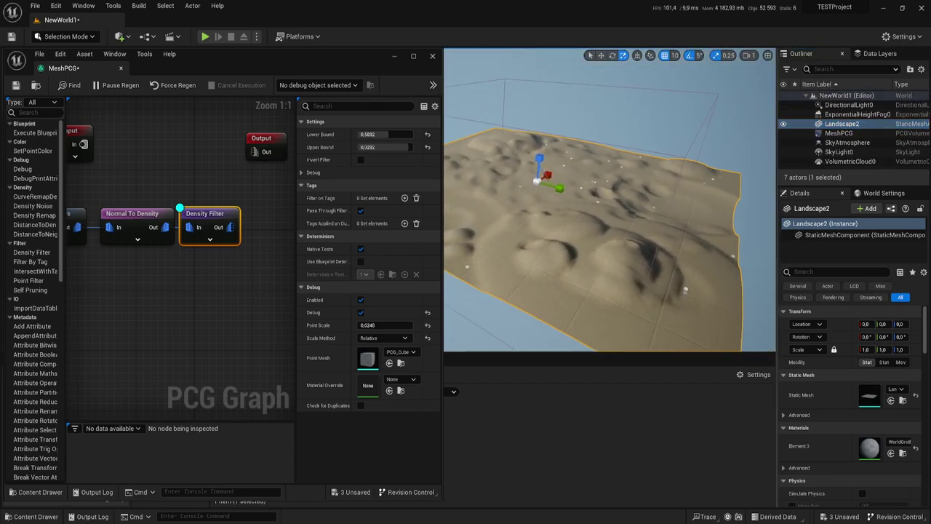
- Set Normal To Density strength to about 2,56 and lower the Density Filter's lower bound
{"action": "left_click", "coordinate": [133, 231]}
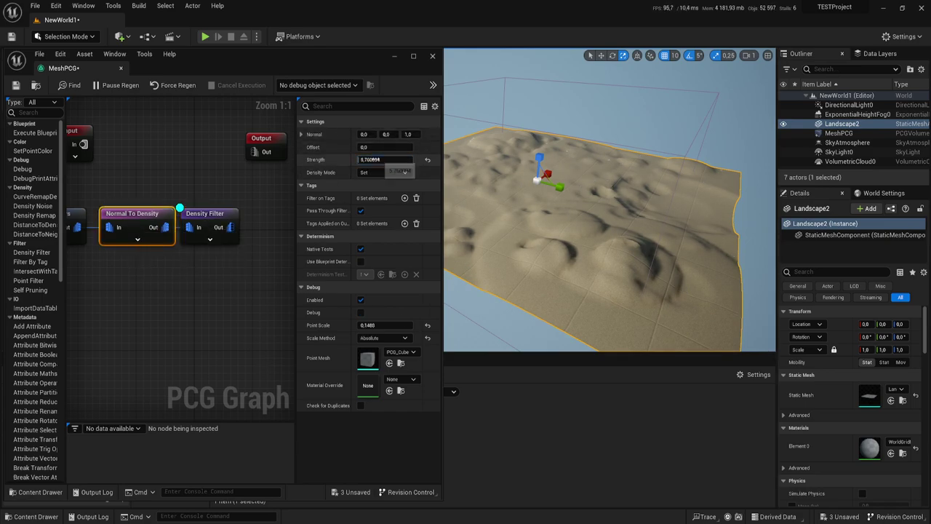
{"action": "left_click_drag", "start_coordinate": [385, 159], "coordinate": [390, 183]}
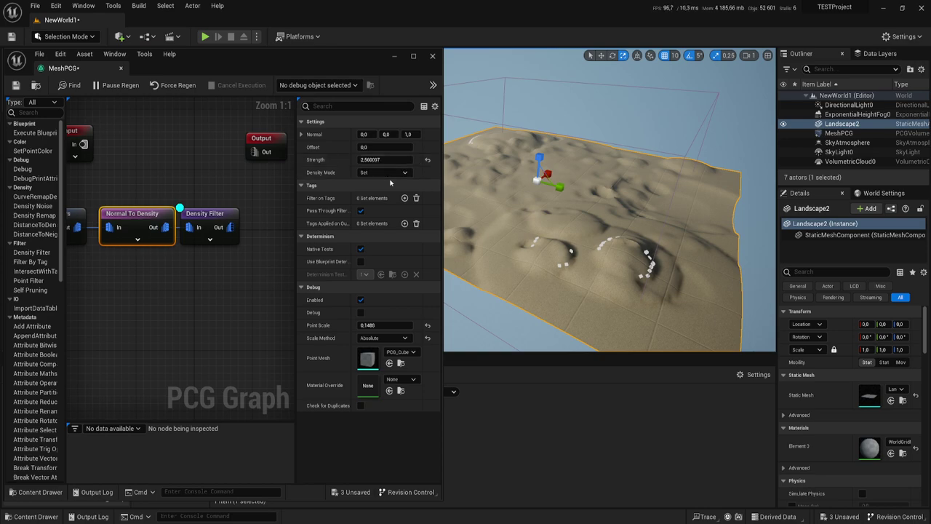
{"action": "left_click", "coordinate": [217, 225]}
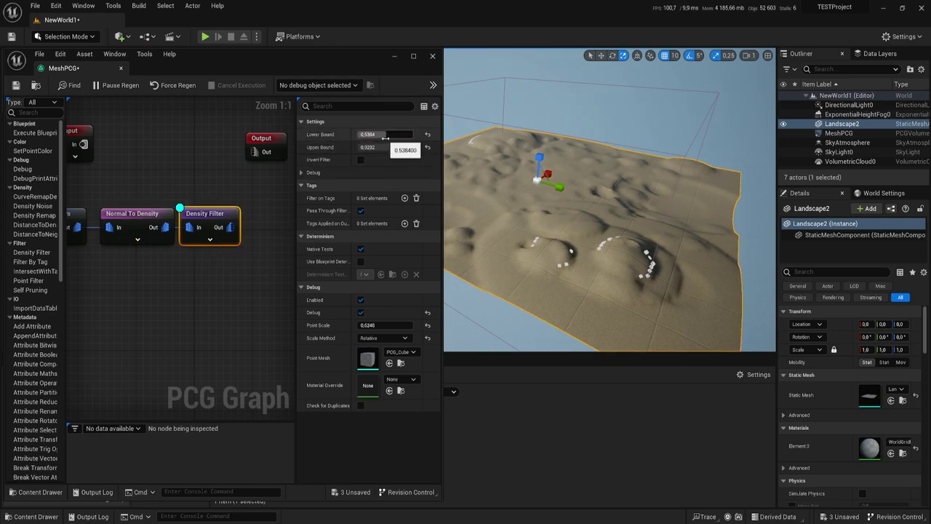
{"action": "mouse_move", "coordinate": [384, 136]}
{"action": "left_mouse_down"}
{"action": "mouse_move", "coordinate": [372, 137]}
{"action": "mouse_move", "coordinate": [395, 149]}
{"action": "left_mouse_up"}
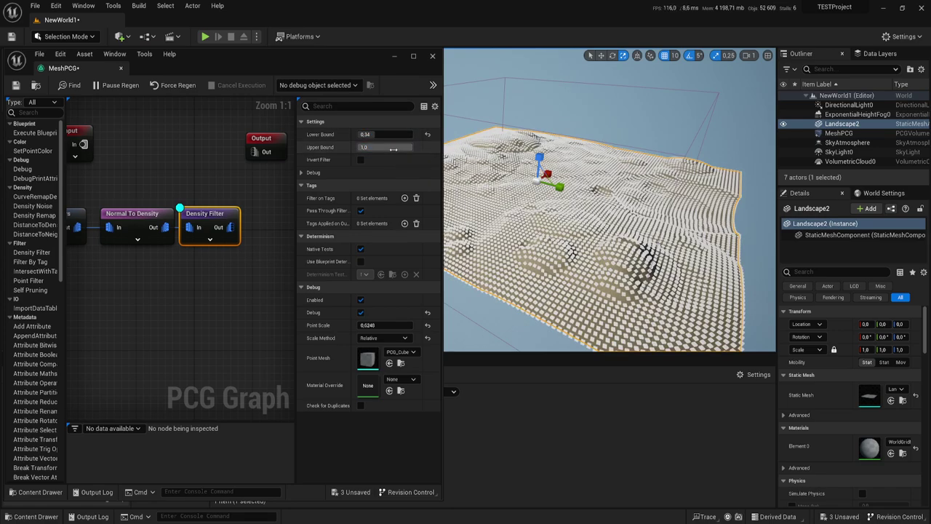
{"action": "mouse_move", "coordinate": [385, 134]}
{"action": "left_mouse_down"}
{"action": "mouse_move", "coordinate": [398, 135]}
{"action": "mouse_move", "coordinate": [382, 135]}
{"action": "mouse_move", "coordinate": [363, 165]}
{"action": "left_mouse_up"}
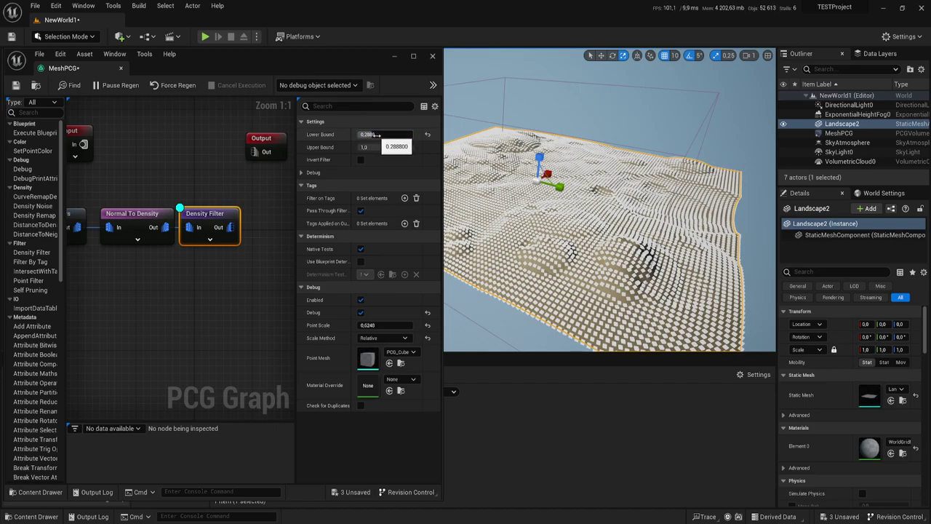
- Try Invert Filter then untick it, set lower bound near 0,47, and drop Strength toward 0,0001
{"action": "left_click", "coordinate": [361, 160]}
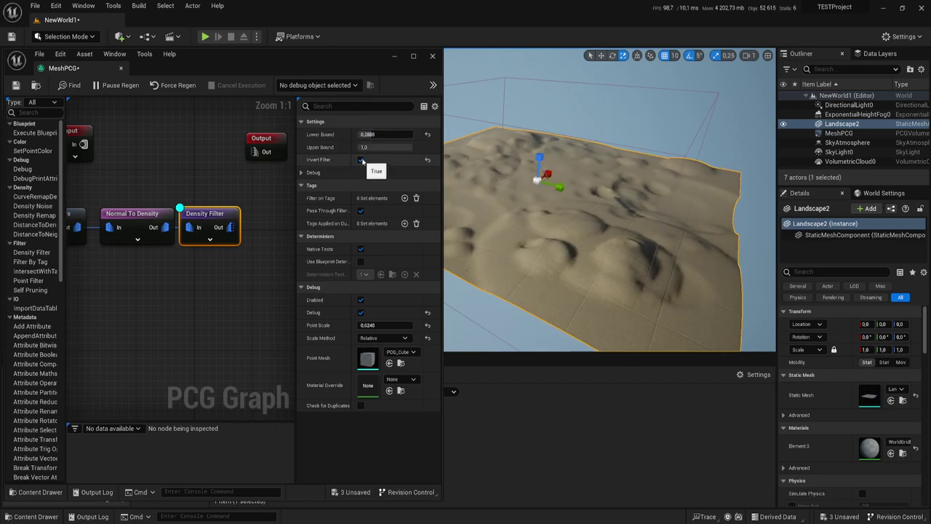
{"action": "left_click", "coordinate": [379, 147]}
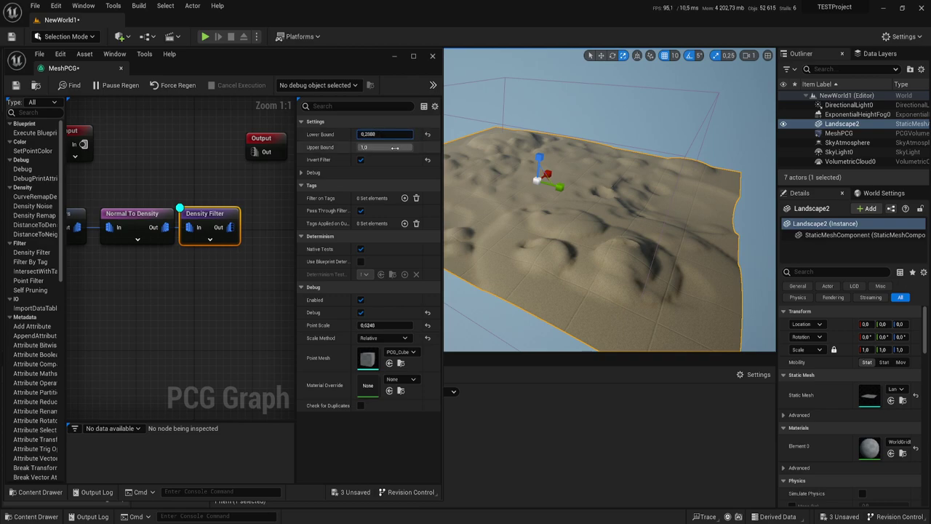
{"action": "left_click", "coordinate": [360, 160]}
{"action": "left_click_drag", "start_coordinate": [367, 135], "coordinate": [315, 177]}
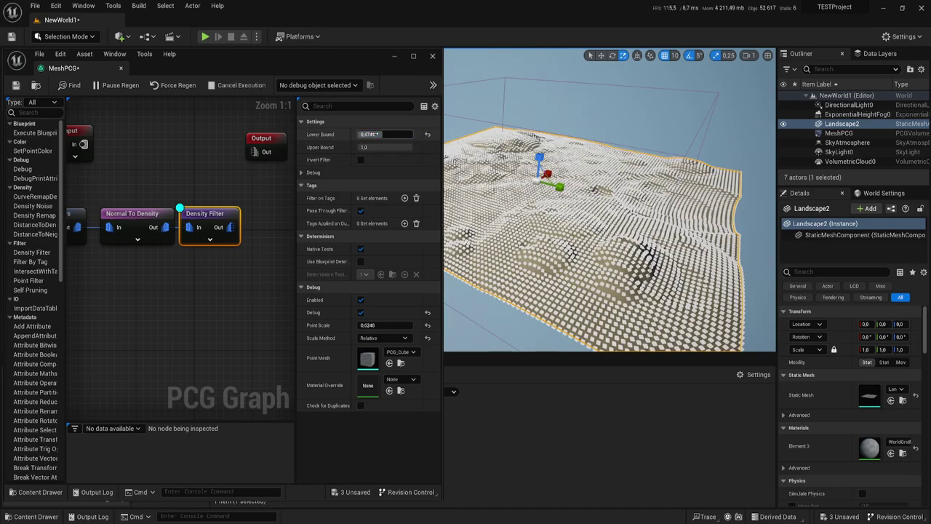
{"action": "left_click", "coordinate": [143, 229]}
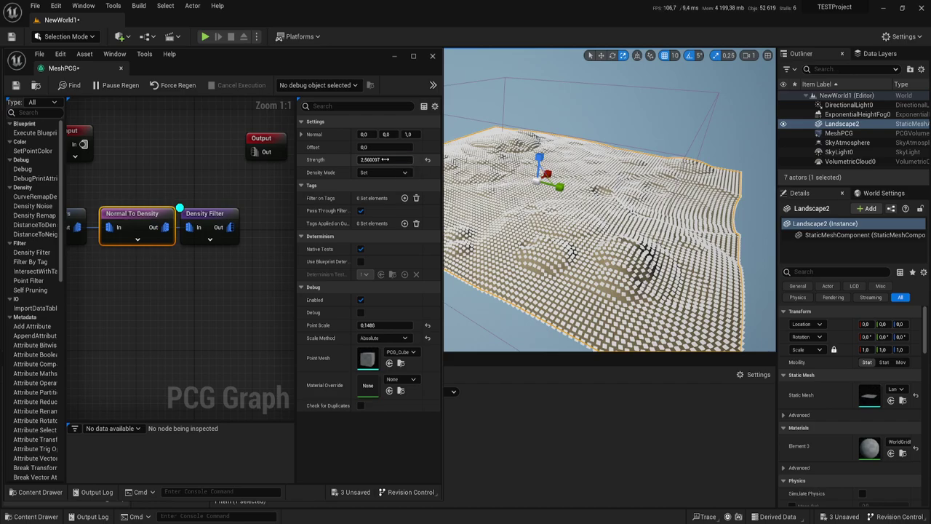
{"action": "left_click_drag", "start_coordinate": [384, 159], "coordinate": [341, 159]}
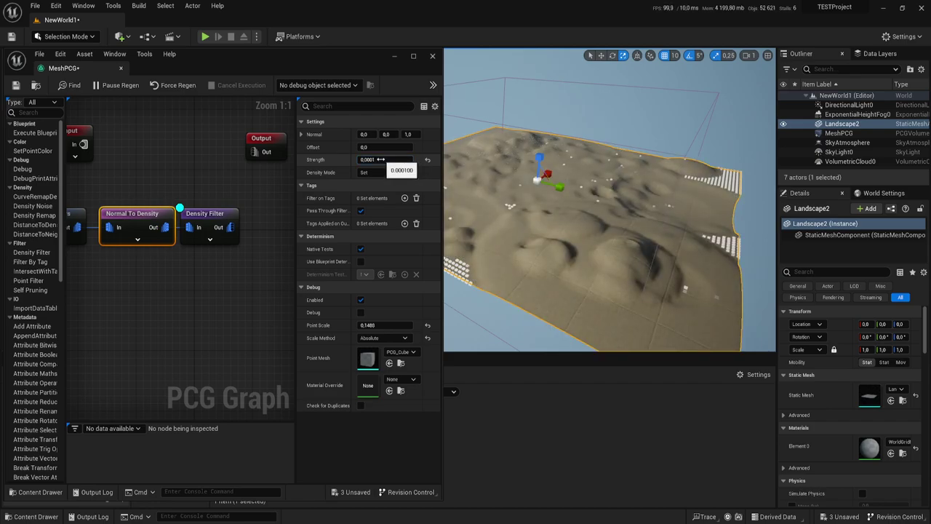
- Test Normal To Density strengths 0,1, 0,2 and 0,6, settling on 0,001
{"action": "left_click", "coordinate": [379, 159]}
{"action": "type", "text": "0,1"}
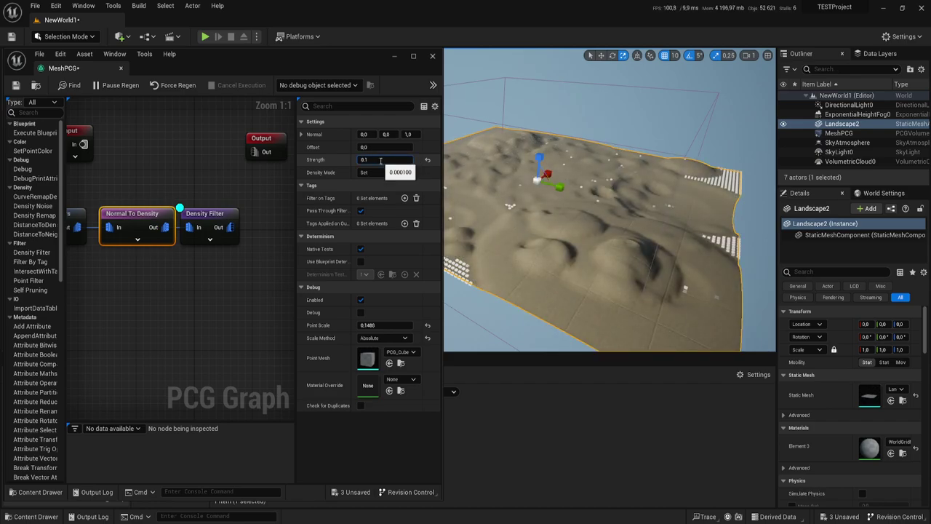
{"action": "key", "text": "Return"}
{"action": "right_click_drag", "start_coordinate": [603, 219], "coordinate": [567, 247]}
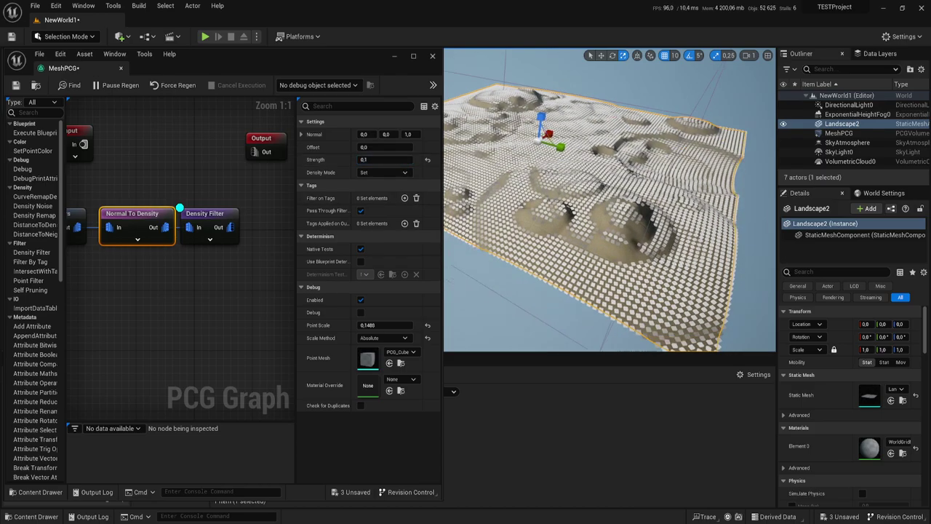
{"action": "right_click_drag", "start_coordinate": [603, 218], "coordinate": [553, 240]}
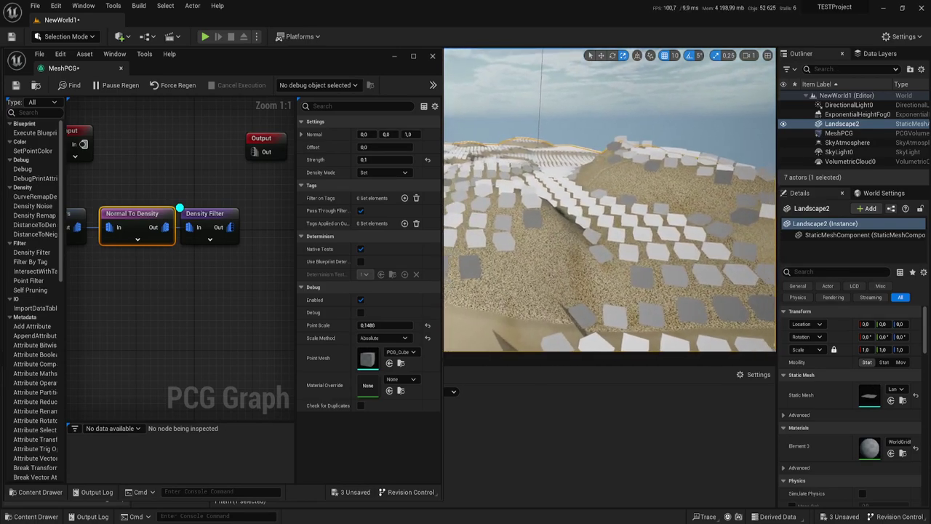
{"action": "right_click_drag", "start_coordinate": [553, 240], "coordinate": [528, 191]}
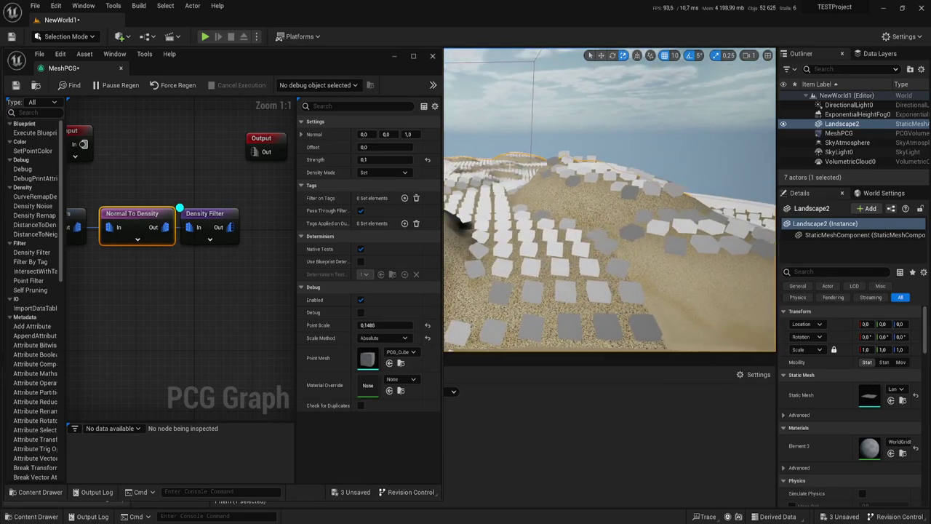
{"action": "left_click", "coordinate": [376, 159]}
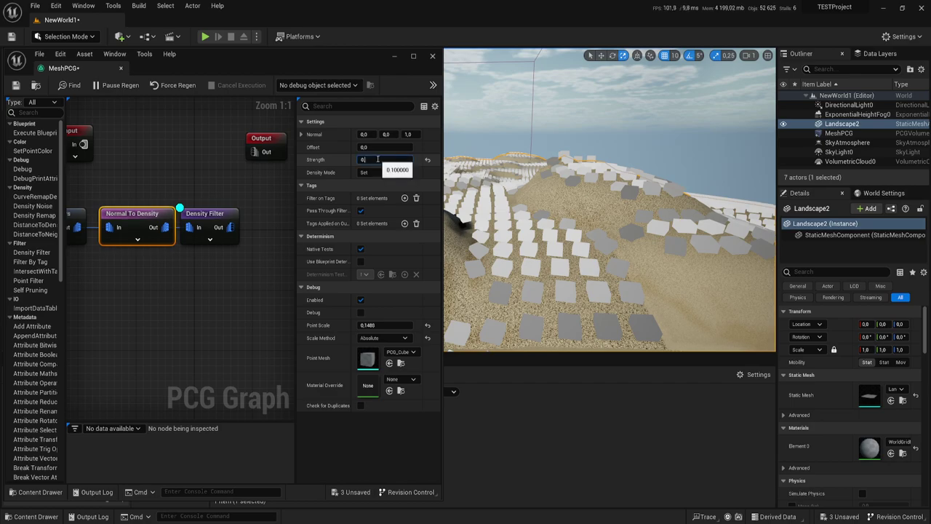
{"action": "type", "text": ",2"}
{"action": "key", "text": "Return"}
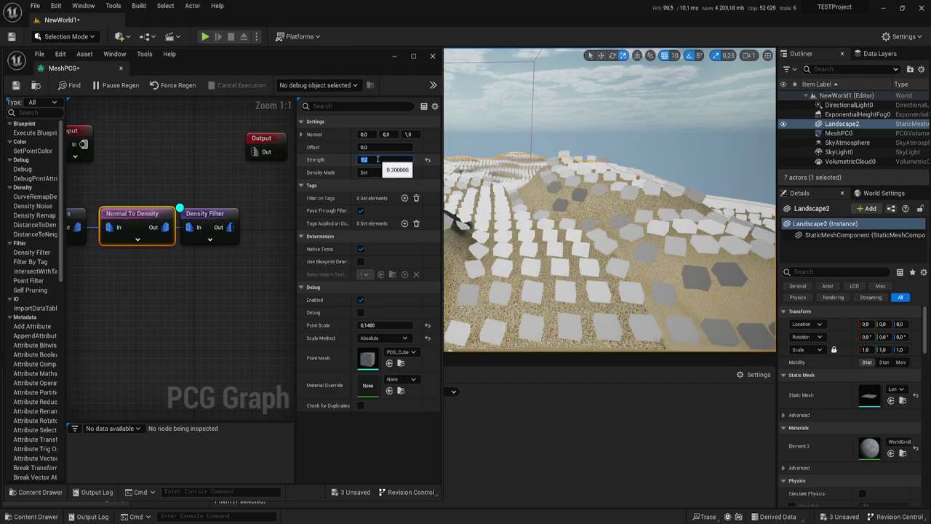
{"action": "right_click_drag", "start_coordinate": [609, 218], "coordinate": [586, 210]}
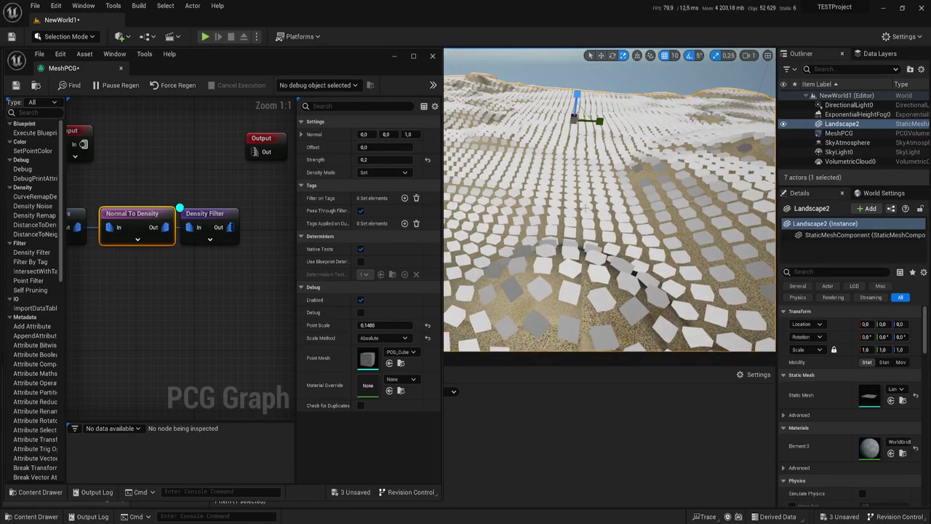
{"action": "right_click_drag", "start_coordinate": [583, 173], "coordinate": [589, 230]}
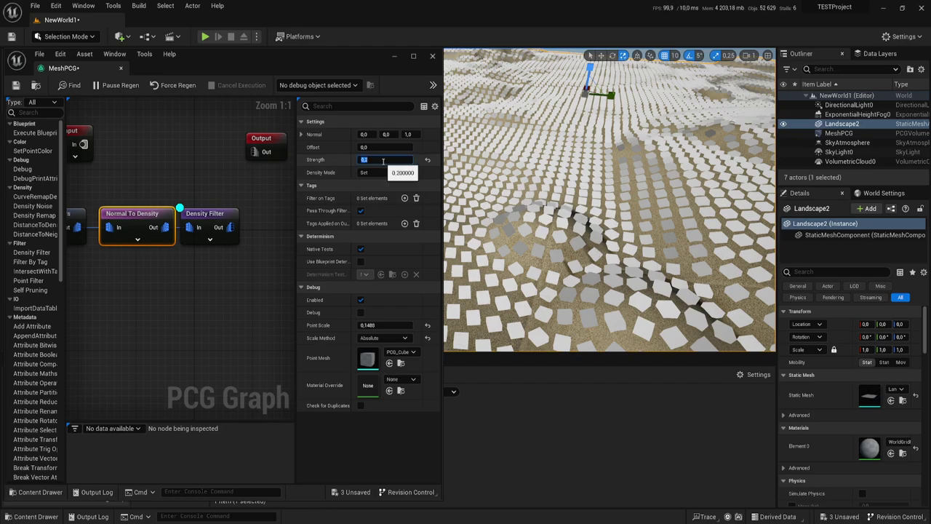
{"action": "left_click_drag", "start_coordinate": [382, 161], "coordinate": [377, 156]}
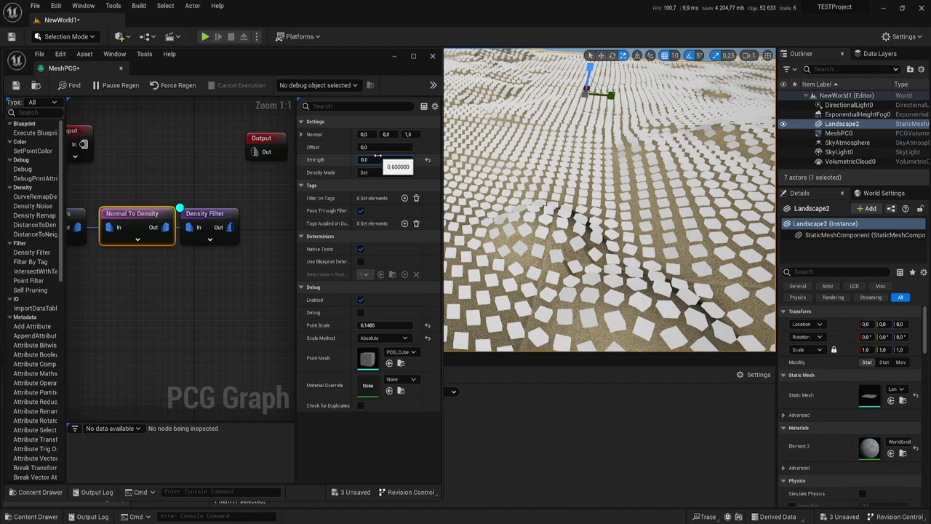
{"action": "type", "text": "01"}
{"action": "key", "text": "Return"}
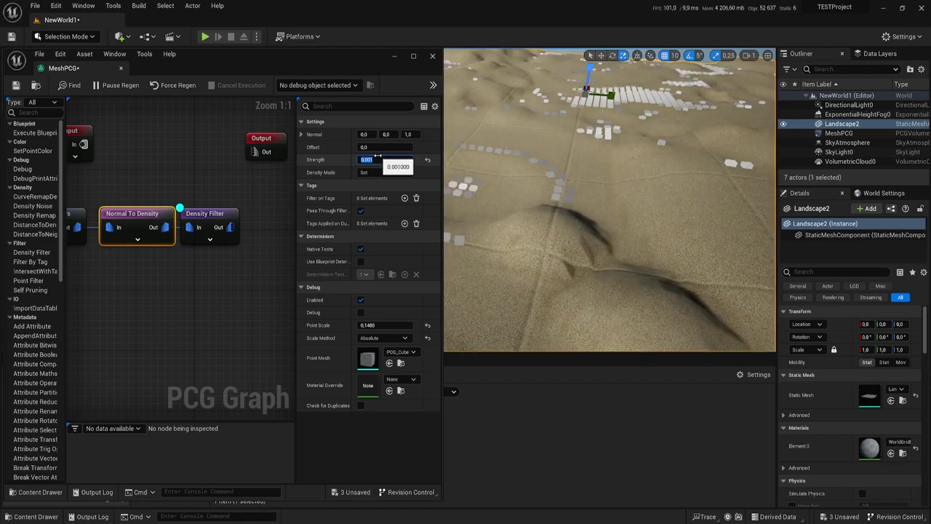
{"action": "mouse_move", "coordinate": [611, 218]}
{"action": "right_mouse_down"}
{"action": "mouse_move", "coordinate": [581, 211]}
{"action": "mouse_move", "coordinate": [640, 203]}
{"action": "mouse_move", "coordinate": [625, 207]}
{"action": "right_mouse_up"}
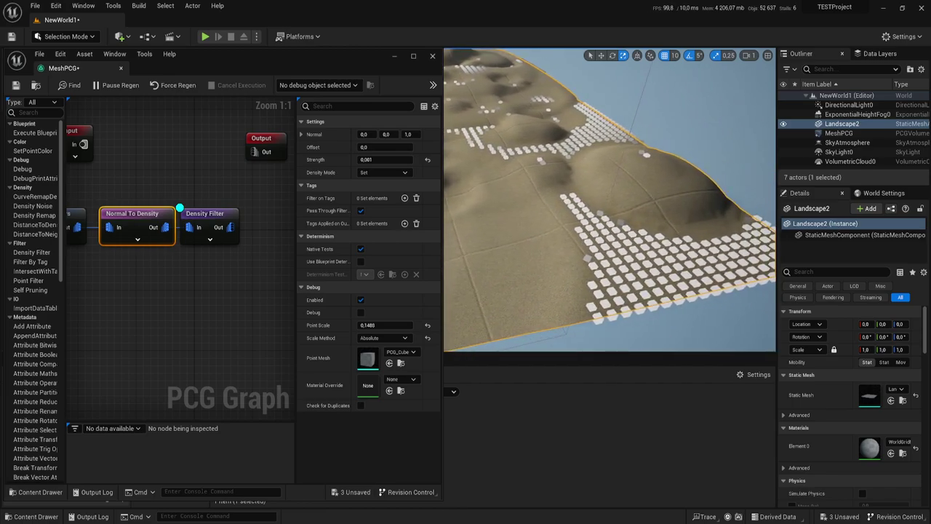
- Experiment with Density Filter upper and lower bounds while watching the points thin out
{"action": "left_click", "coordinate": [207, 215]}
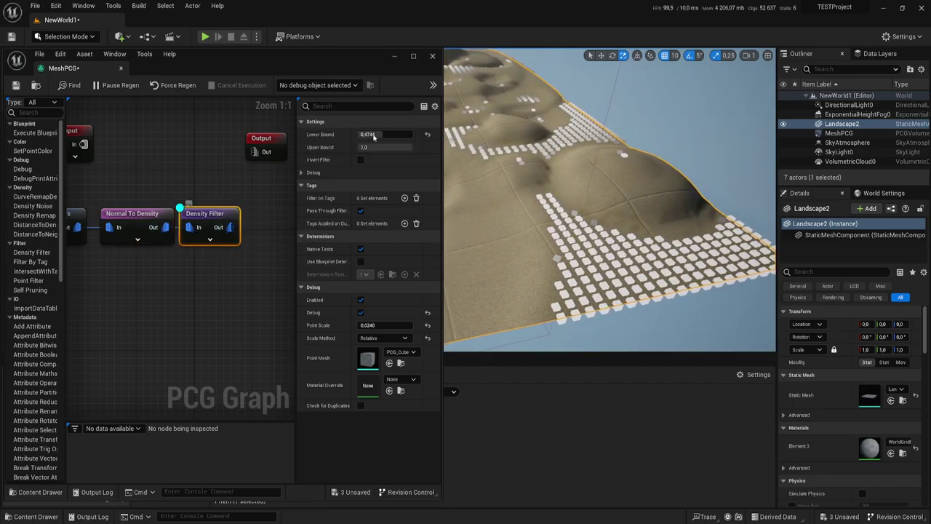
{"action": "left_click_drag", "start_coordinate": [399, 147], "coordinate": [392, 148]}
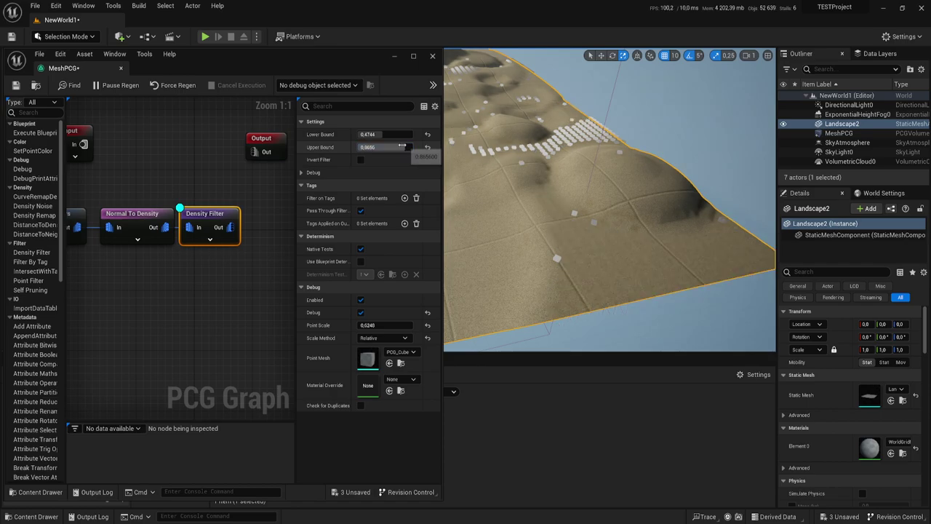
{"action": "right_click_drag", "start_coordinate": [611, 204], "coordinate": [625, 207]}
{"action": "right_click_drag", "start_coordinate": [578, 175], "coordinate": [578, 174]}
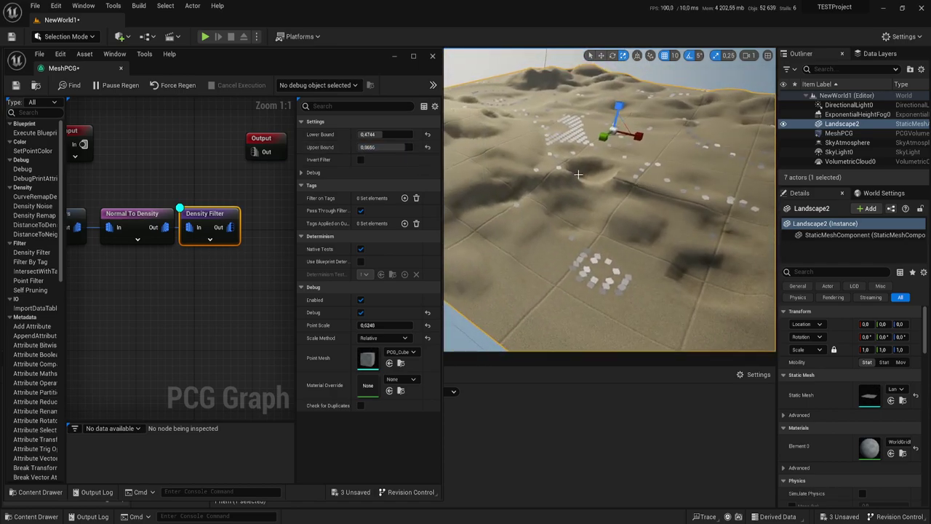
{"action": "left_click_drag", "start_coordinate": [384, 135], "coordinate": [376, 135]}
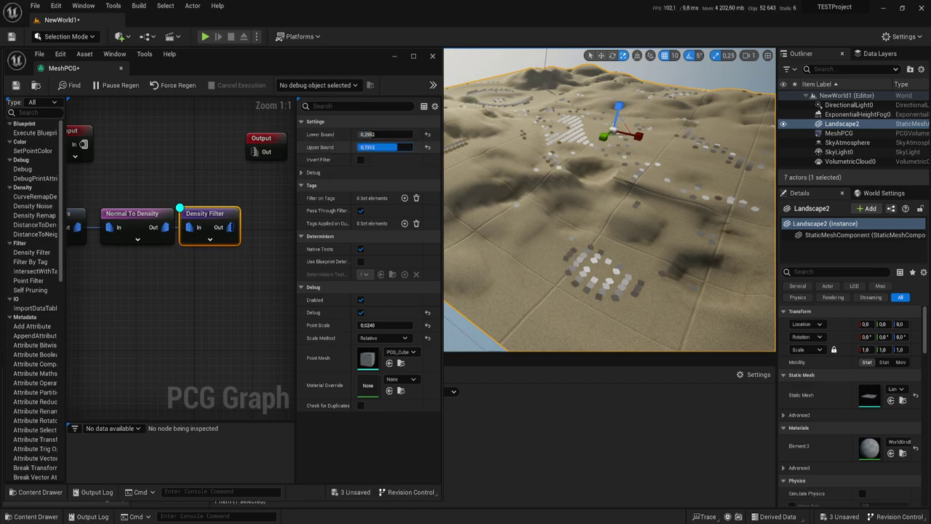
{"action": "left_click_drag", "start_coordinate": [394, 147], "coordinate": [391, 148]}
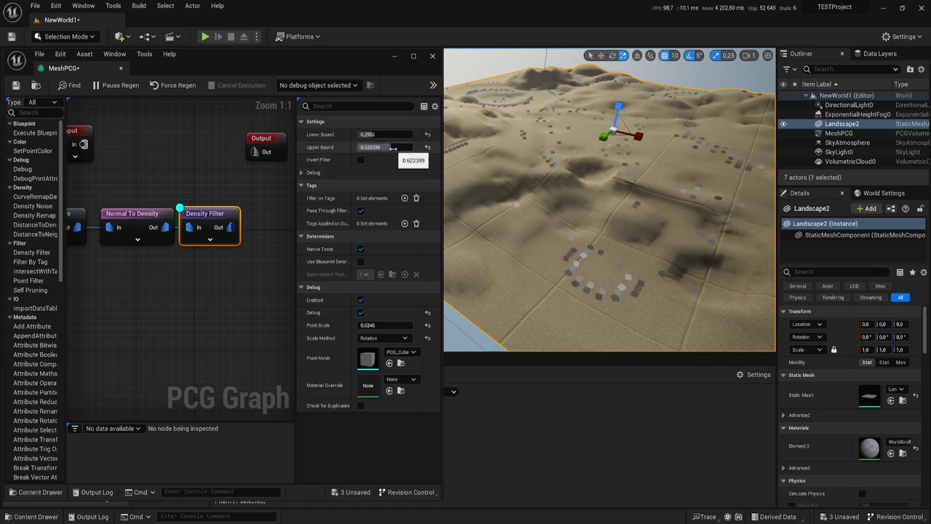
{"action": "right_click_drag", "start_coordinate": [611, 204], "coordinate": [611, 261]}
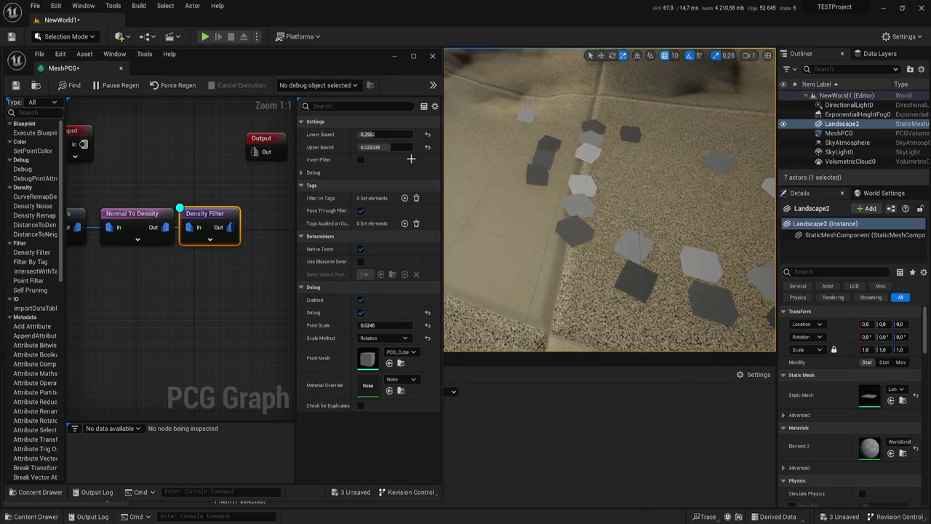
{"action": "left_click_drag", "start_coordinate": [389, 147], "coordinate": [374, 147]}
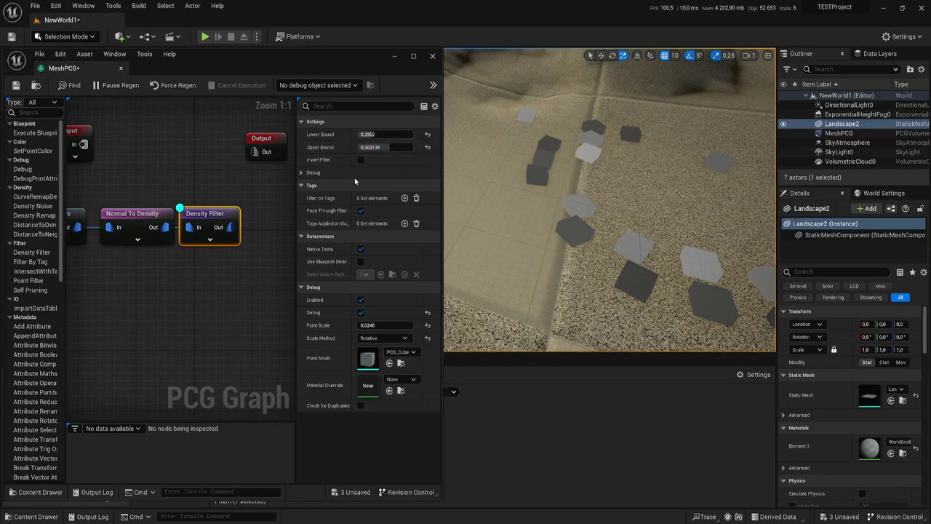
{"action": "left_click_drag", "start_coordinate": [385, 147], "coordinate": [407, 148]}
{"action": "left_click", "coordinate": [386, 147]}
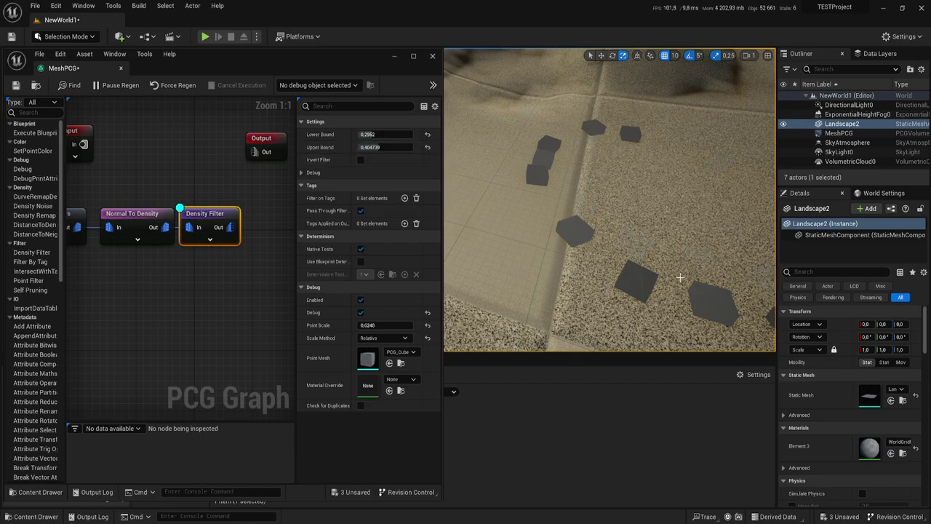
{"action": "mouse_move", "coordinate": [593, 179]}
{"action": "right_mouse_down"}
{"action": "mouse_move", "coordinate": [596, 167]}
{"action": "mouse_move", "coordinate": [593, 181]}
{"action": "right_mouse_up"}
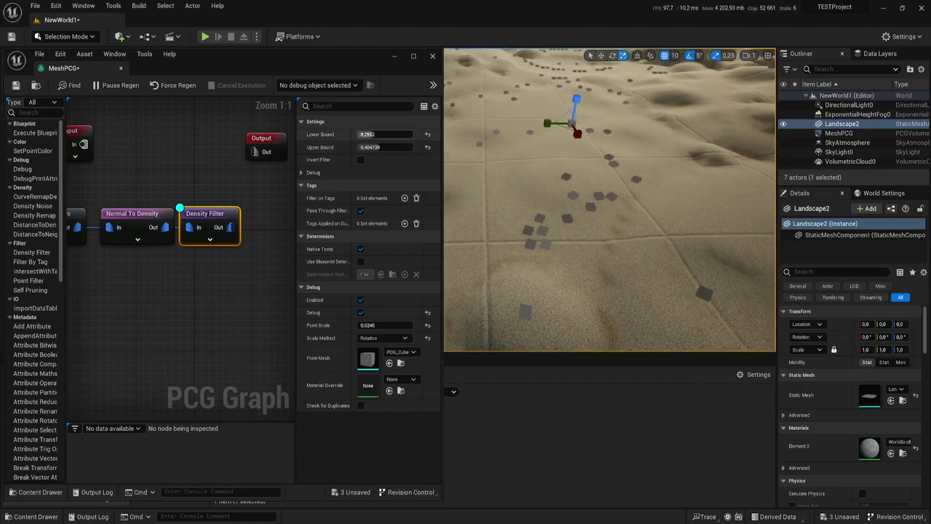
- Set Density Filter lower bound to 0,3784 and upper bound to 0,468799
{"action": "left_click_drag", "start_coordinate": [368, 135], "coordinate": [373, 136]}
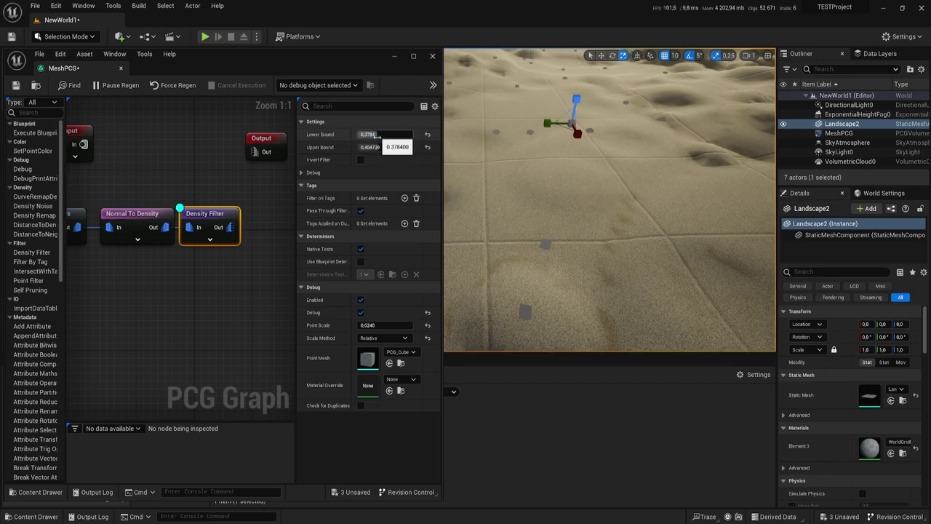
{"action": "key", "text": "Return"}
{"action": "type", "text": "0,468799"}
{"action": "key", "text": "Return"}
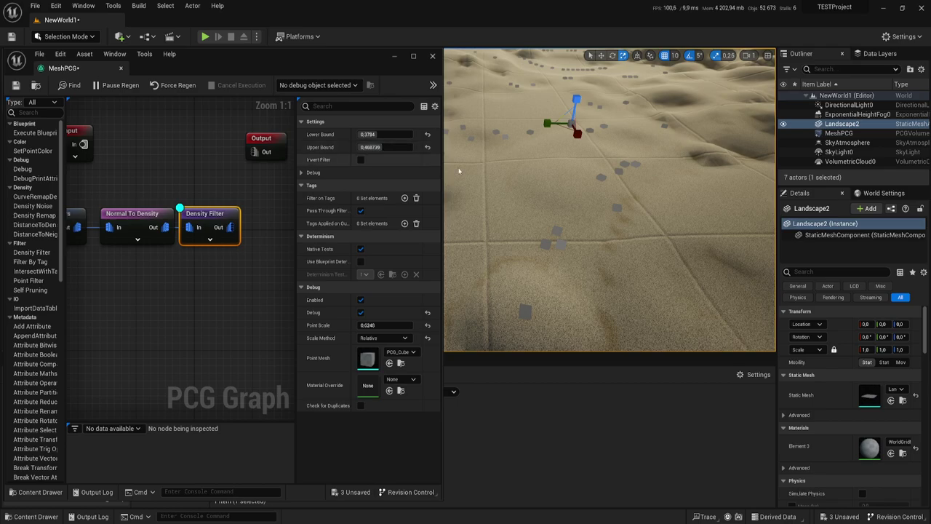
{"action": "mouse_move", "coordinate": [610, 218]}
{"action": "right_mouse_down"}
{"action": "mouse_move", "coordinate": [567, 218]}
{"action": "mouse_move", "coordinate": [610, 210]}
{"action": "right_mouse_up"}
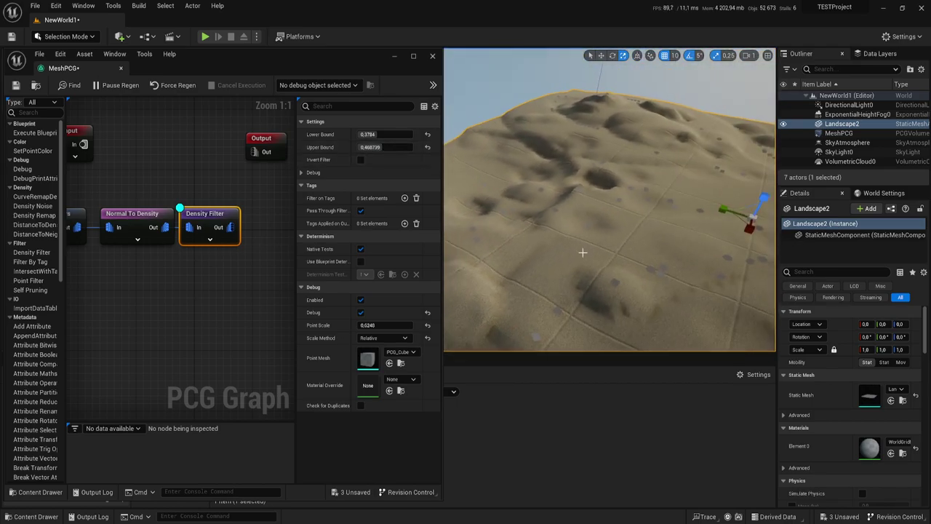
{"action": "right_click_drag", "start_coordinate": [235, 245], "coordinate": [166, 235]}
- Add a Static Mesh Spawner after the Density Filter
{"action": "left_click_drag", "start_coordinate": [160, 216], "coordinate": [221, 200]}
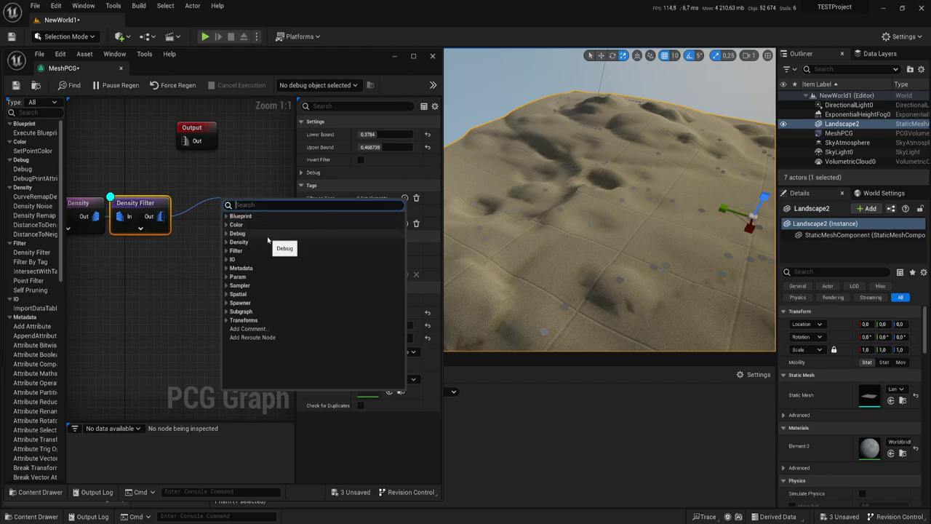
{"action": "type", "text": "st"}
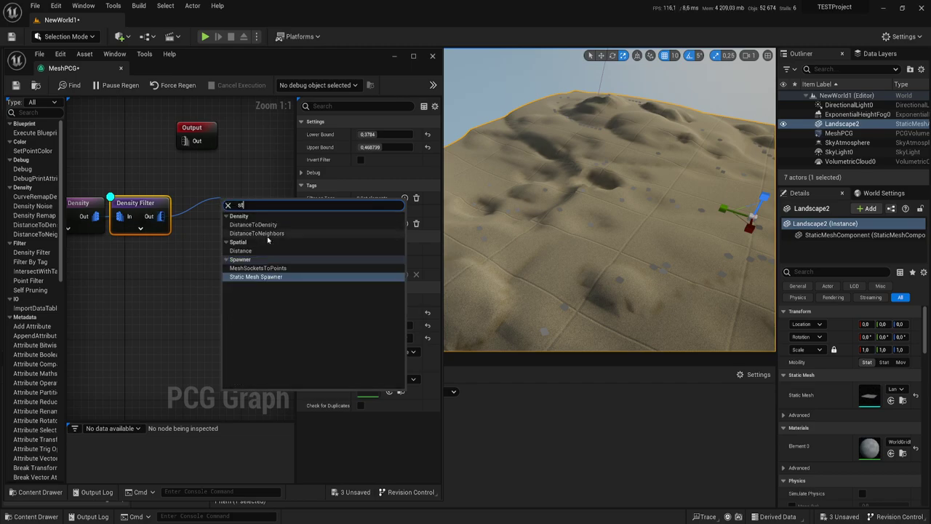
{"action": "type", "text": "a"}
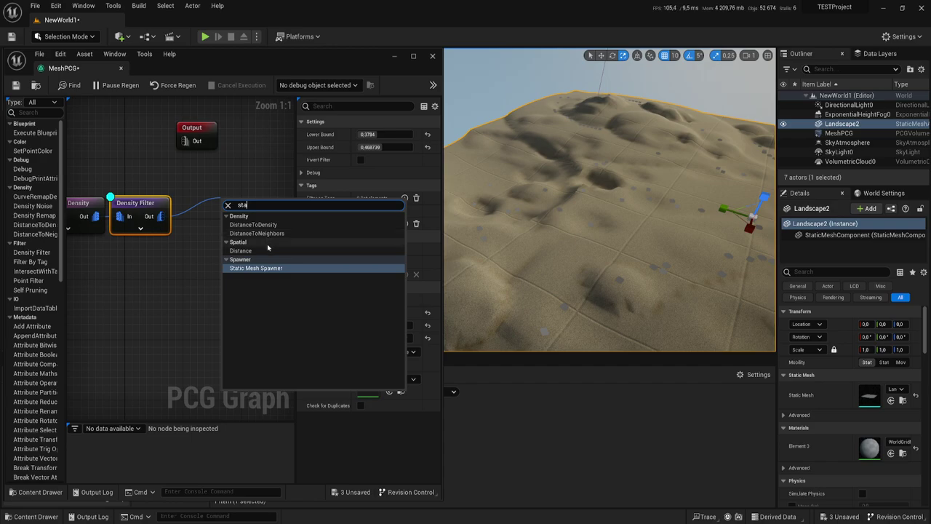
{"action": "left_click", "coordinate": [259, 268]}
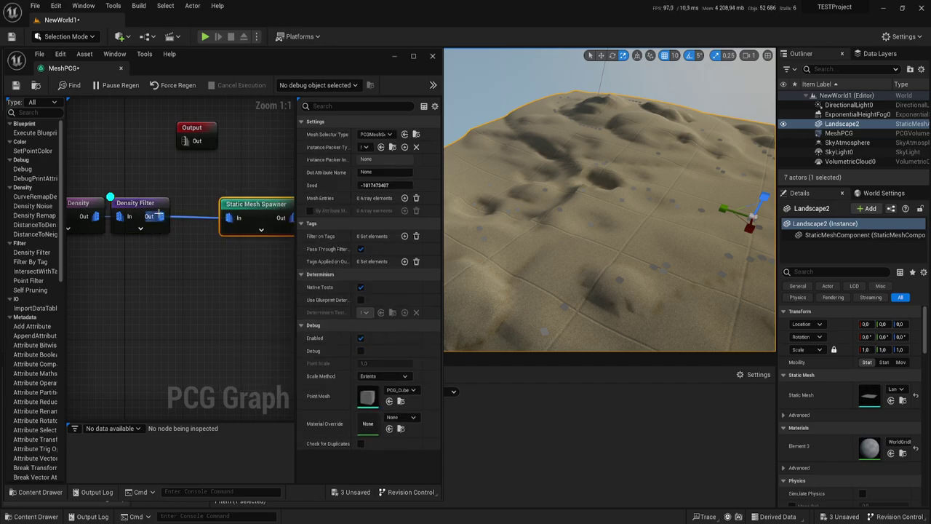
- Insert a Transform Points node after Density Filter and wire it into the Static Mesh Spawner
{"action": "left_click_drag", "start_coordinate": [159, 216], "coordinate": [178, 176]}
{"action": "type", "text": "tra"}
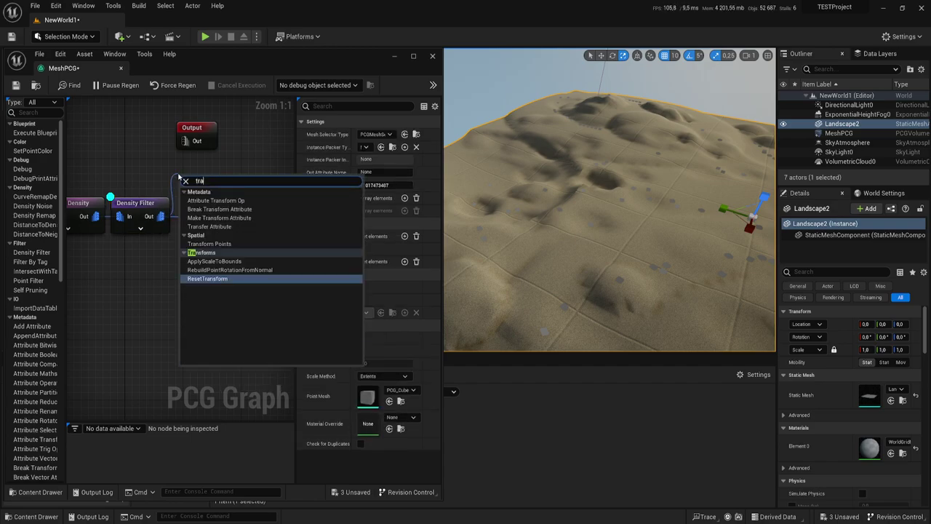
{"action": "left_click", "coordinate": [209, 243]}
{"action": "left_click", "coordinate": [250, 206]}
{"action": "right_click_drag", "start_coordinate": [182, 267], "coordinate": [124, 267]}
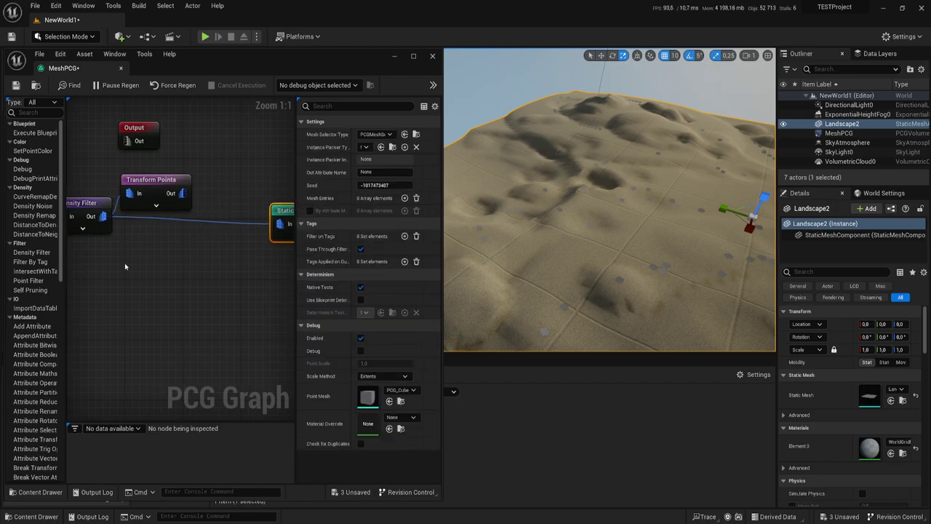
{"action": "mouse_move", "coordinate": [181, 193]}
{"action": "left_mouse_down"}
{"action": "mouse_move", "coordinate": [284, 224]}
{"action": "mouse_move", "coordinate": [218, 198]}
{"action": "left_mouse_up"}
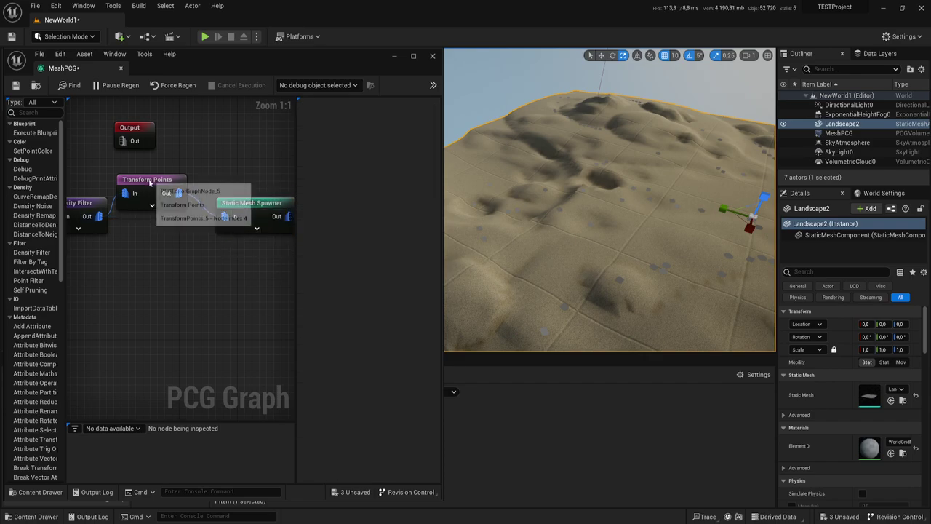
{"action": "left_click_drag", "start_coordinate": [152, 186], "coordinate": [166, 200]}
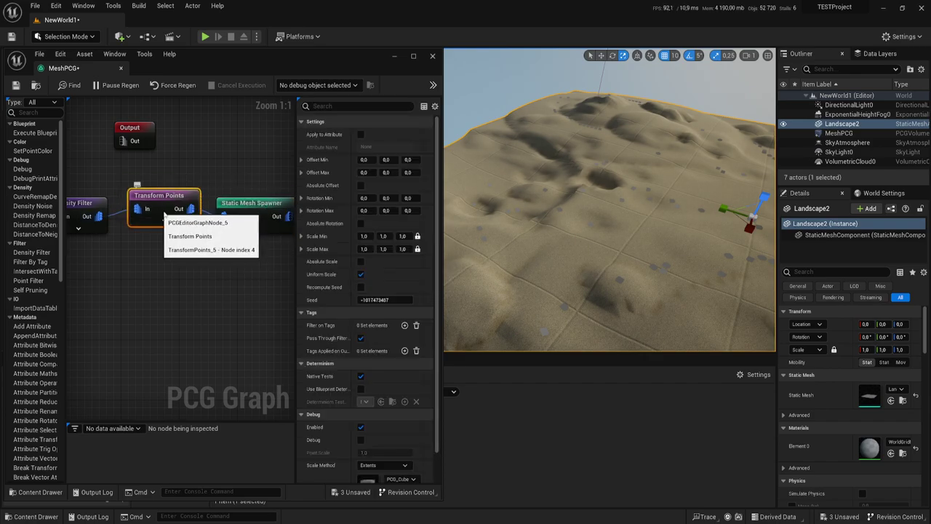
- Give Transform Points a Z rotation of 5–40 and scale of 0,2–1,5
{"action": "double_click", "coordinate": [170, 196]}
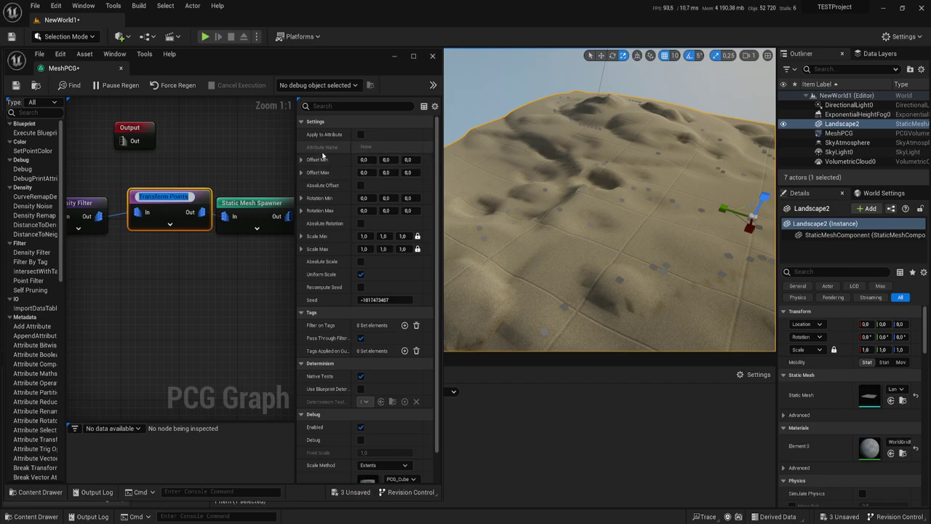
{"action": "left_click", "coordinate": [409, 198]}
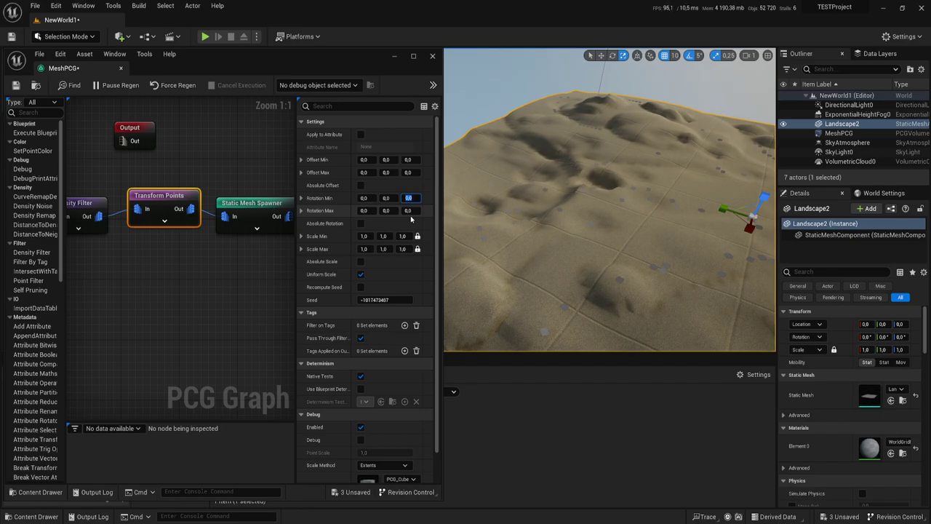
{"action": "type", "text": "5"}
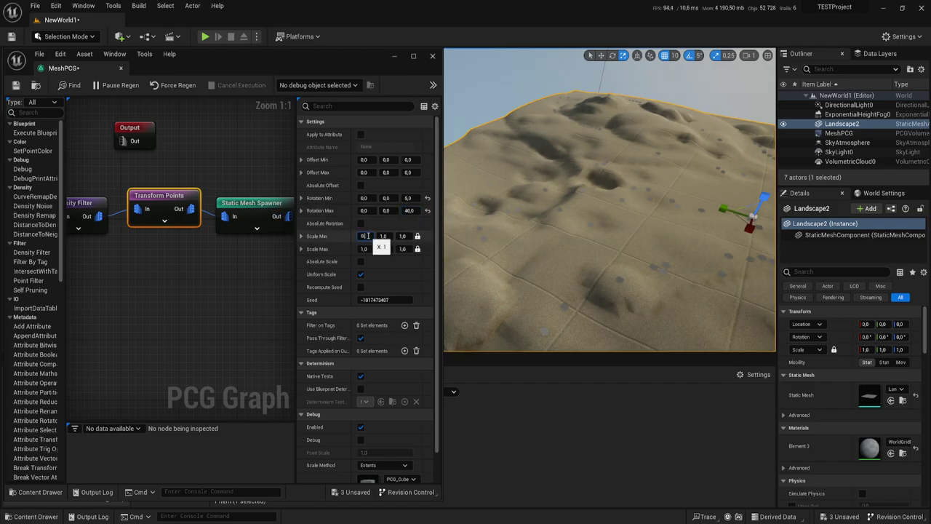
{"action": "left_click", "coordinate": [370, 249]}
{"action": "type", "text": "1,5"}
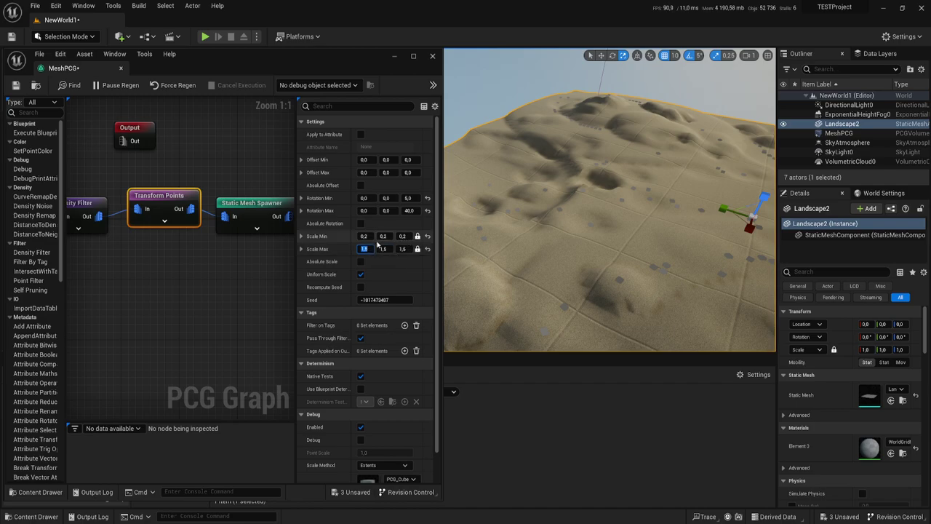
{"action": "left_click", "coordinate": [255, 210]}
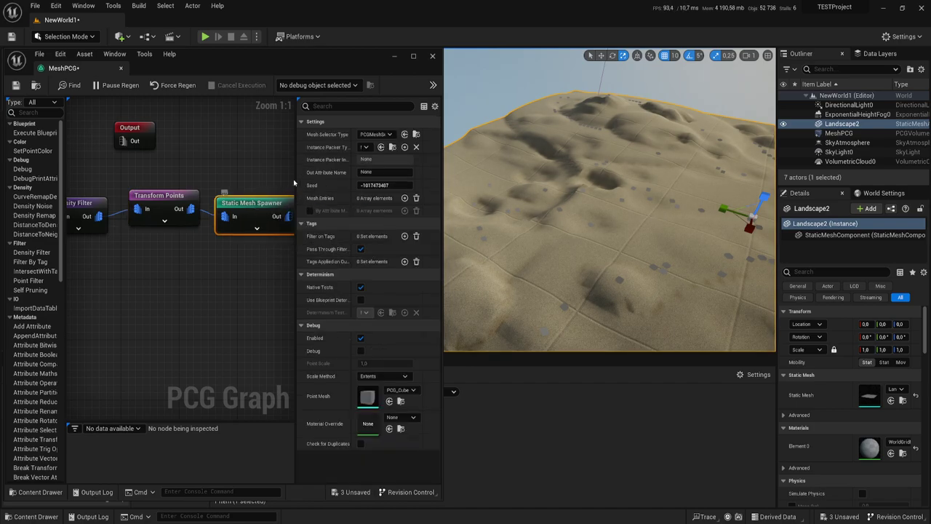
{"action": "right_click_drag", "start_coordinate": [225, 251], "coordinate": [143, 240]}
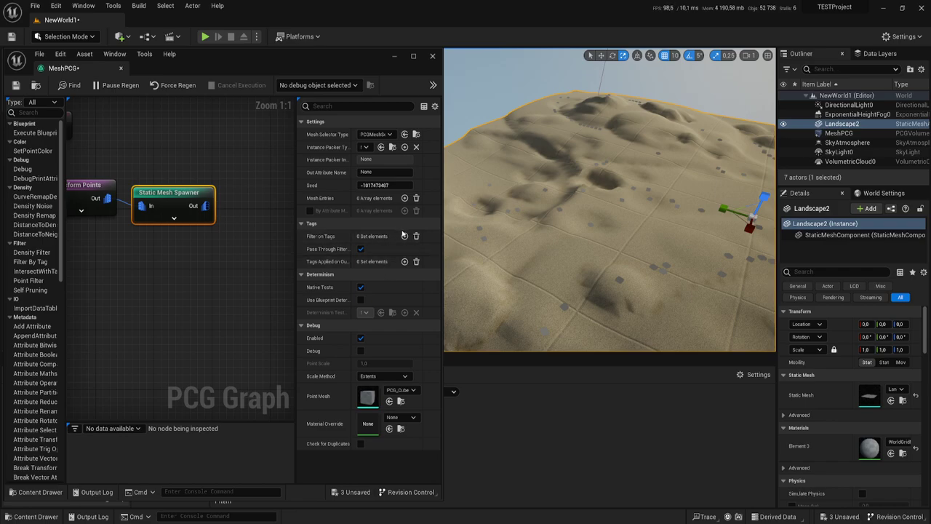
- Add a Static Mesh Spawner mesh entry using the SM_R_Rock mesh
{"action": "left_click", "coordinate": [405, 198]}
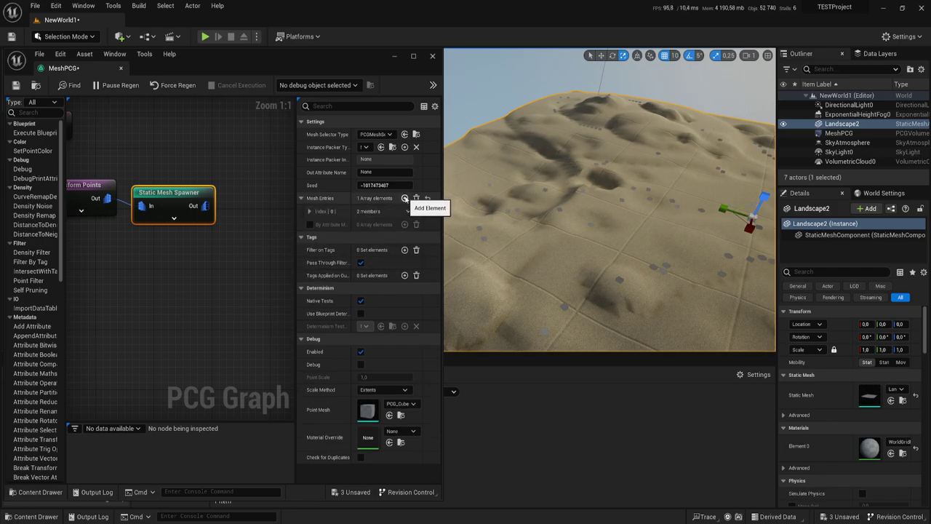
{"action": "left_click", "coordinate": [309, 211]}
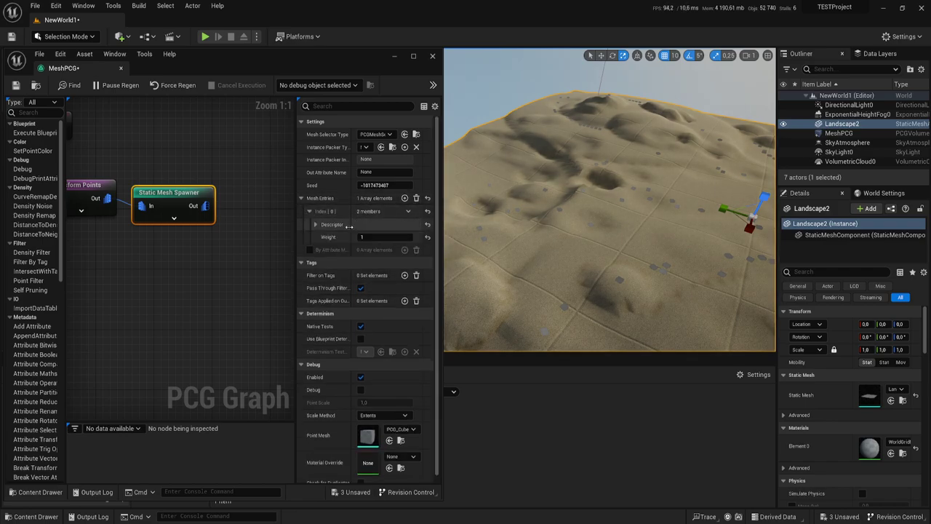
{"action": "left_click", "coordinate": [315, 225]}
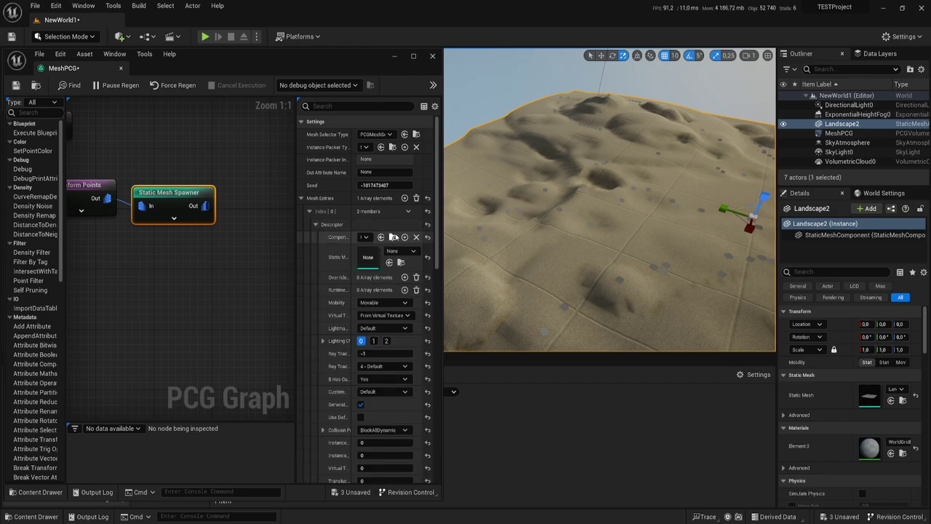
{"action": "left_click", "coordinate": [407, 251]}
{"action": "scroll", "coordinate": [436, 386], "scroll_direction": "down", "scroll_amount": 5}
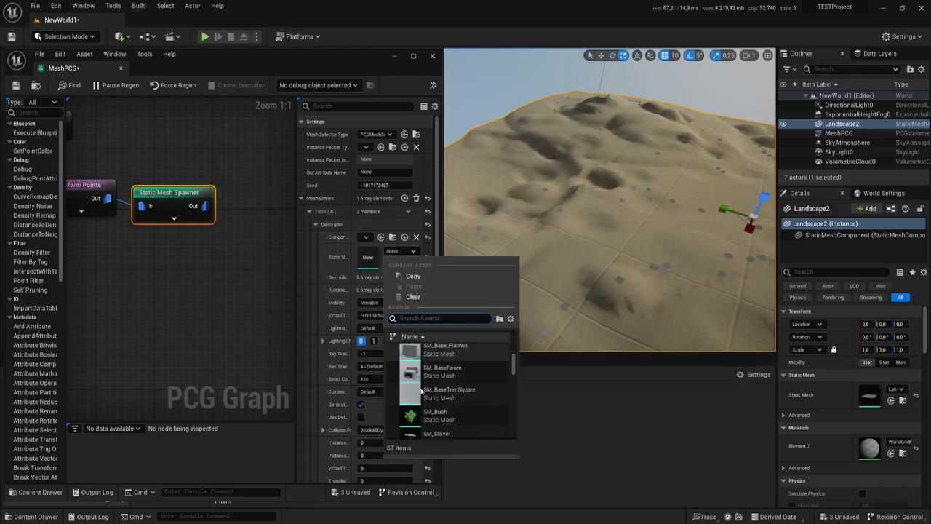
{"action": "scroll", "coordinate": [419, 392], "scroll_direction": "down", "scroll_amount": 2}
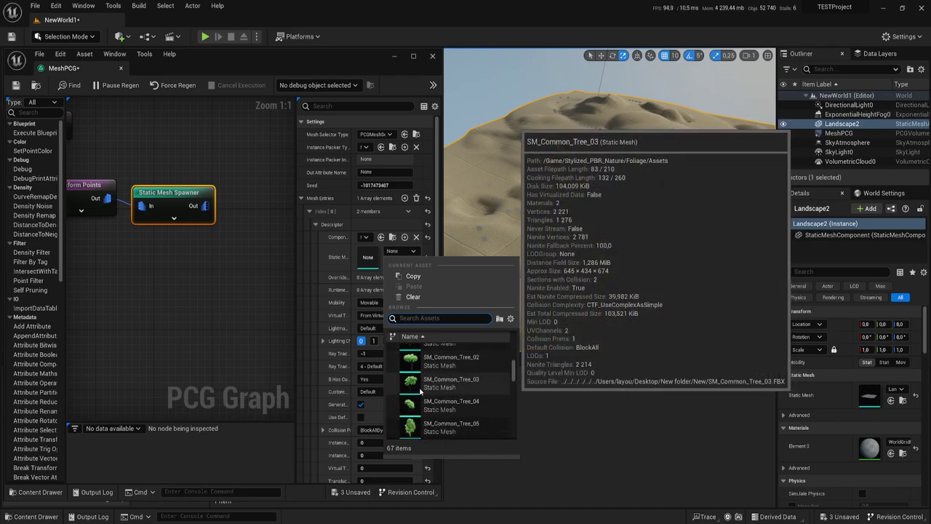
{"action": "scroll", "coordinate": [419, 393], "scroll_direction": "down", "scroll_amount": 3}
{"action": "scroll", "coordinate": [420, 393], "scroll_direction": "down", "scroll_amount": 2}
{"action": "scroll", "coordinate": [420, 393], "scroll_direction": "down", "scroll_amount": 2}
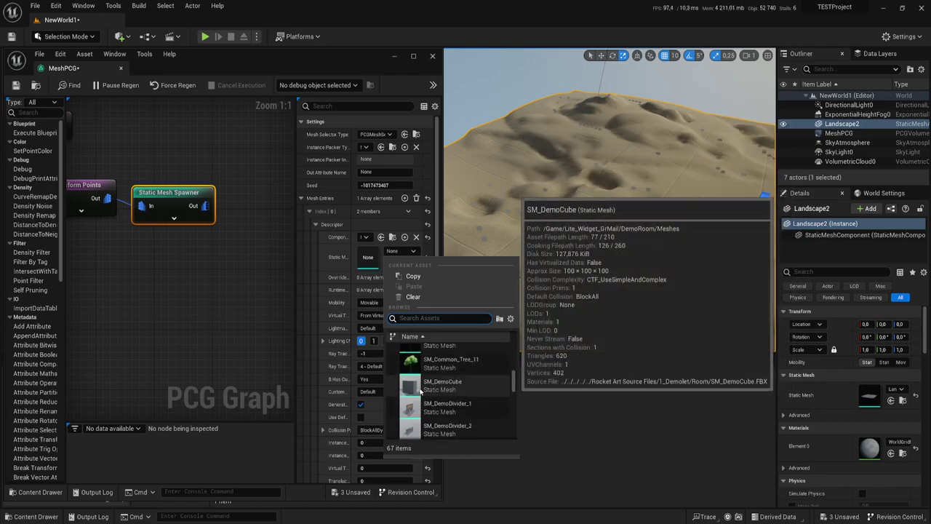
{"action": "scroll", "coordinate": [420, 392], "scroll_direction": "down", "scroll_amount": 2}
{"action": "scroll", "coordinate": [420, 393], "scroll_direction": "down", "scroll_amount": 3}
{"action": "scroll", "coordinate": [419, 392], "scroll_direction": "down", "scroll_amount": 2}
{"action": "scroll", "coordinate": [420, 393], "scroll_direction": "down", "scroll_amount": 2}
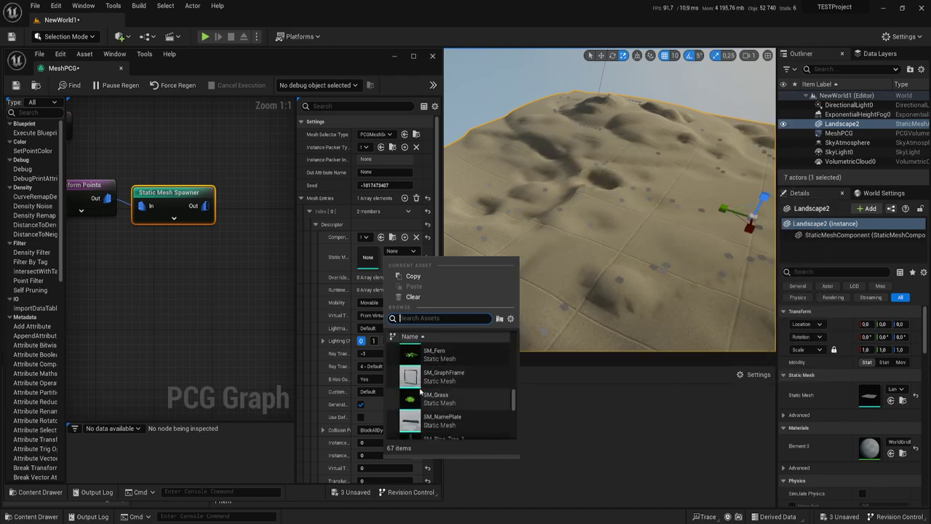
{"action": "scroll", "coordinate": [420, 393], "scroll_direction": "down", "scroll_amount": 2}
{"action": "scroll", "coordinate": [419, 393], "scroll_direction": "down", "scroll_amount": 2}
{"action": "scroll", "coordinate": [420, 393], "scroll_direction": "down", "scroll_amount": 2}
{"action": "scroll", "coordinate": [420, 392], "scroll_direction": "down", "scroll_amount": 2}
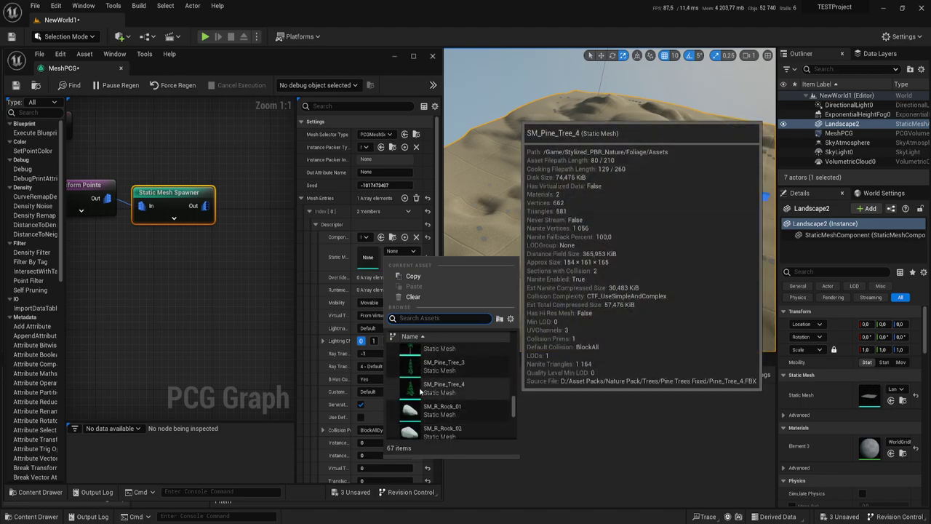
{"action": "scroll", "coordinate": [421, 397], "scroll_direction": "down", "scroll_amount": 2}
{"action": "scroll", "coordinate": [425, 399], "scroll_direction": "down", "scroll_amount": 2}
{"action": "scroll", "coordinate": [425, 400], "scroll_direction": "down", "scroll_amount": 1}
{"action": "scroll", "coordinate": [421, 404], "scroll_direction": "down", "scroll_amount": 1}
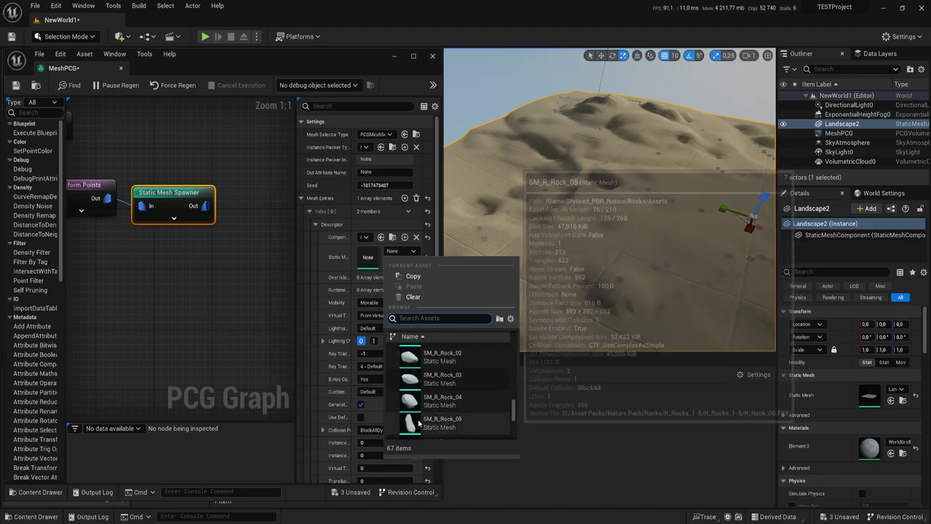
{"action": "scroll", "coordinate": [415, 408], "scroll_direction": "down", "scroll_amount": 1}
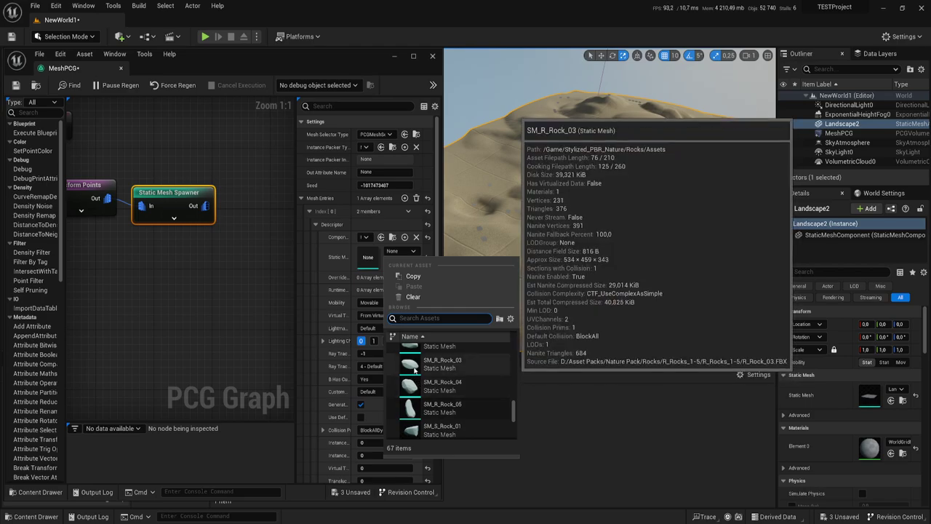
{"action": "left_click", "coordinate": [413, 373]}
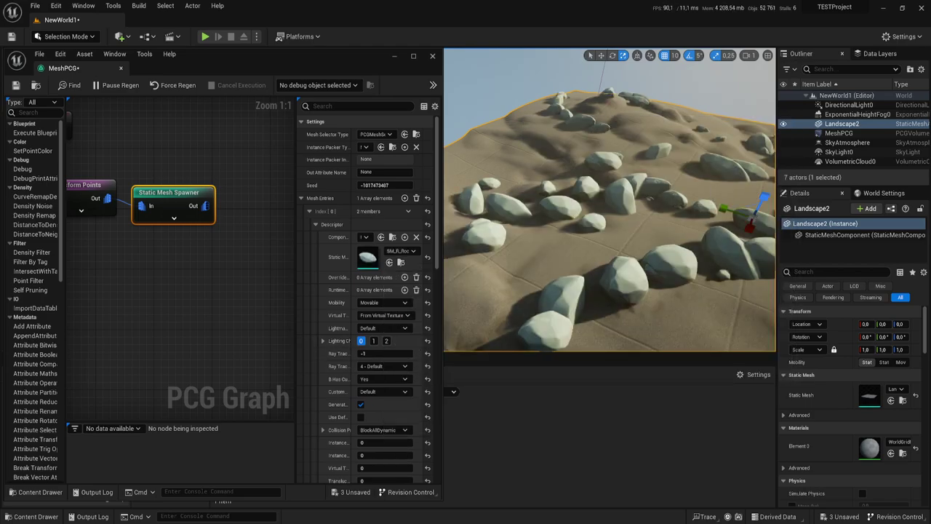
{"action": "mouse_move", "coordinate": [610, 200]}
{"action": "right_mouse_down"}
{"action": "mouse_move", "coordinate": [581, 189]}
{"action": "mouse_move", "coordinate": [596, 186]}
{"action": "mouse_move", "coordinate": [561, 181]}
{"action": "right_mouse_up"}
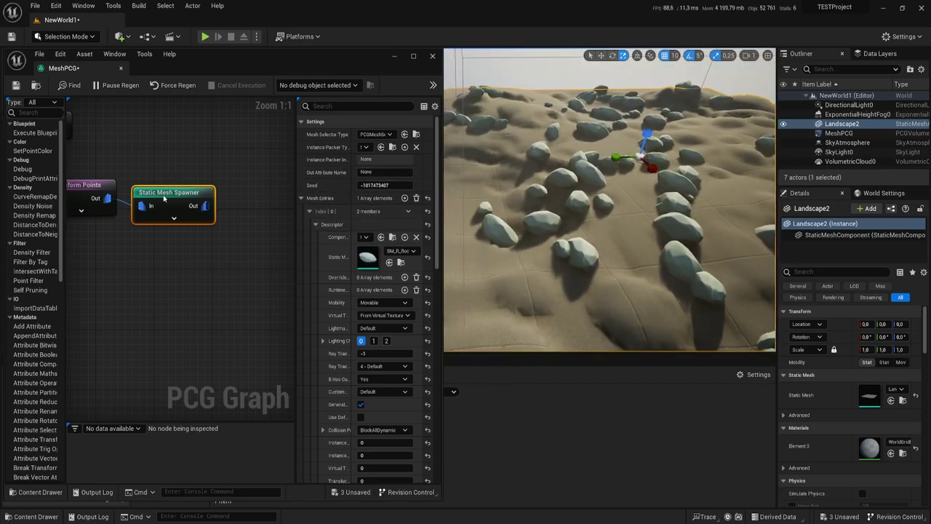
- Reduce the Transform Points maximum scale to 0,6 and frame Landscape2
{"action": "left_click", "coordinate": [98, 195]}
{"action": "type", "text": "0,"}
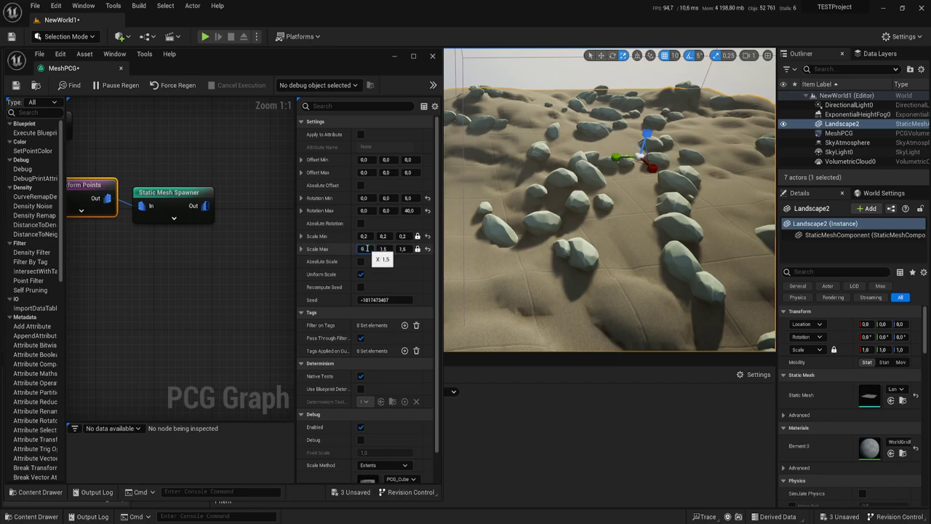
{"action": "type", "text": "6"}
{"action": "key", "text": "Return"}
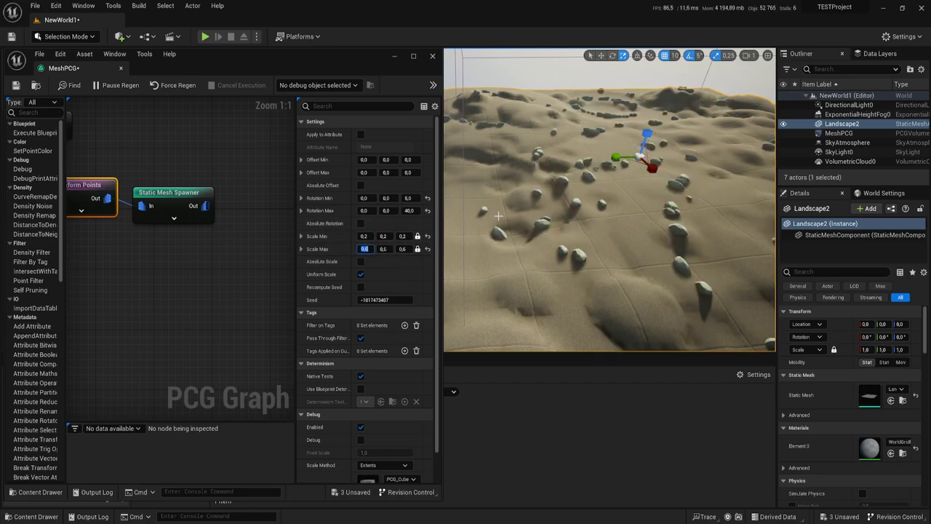
{"action": "key", "text": "f"}
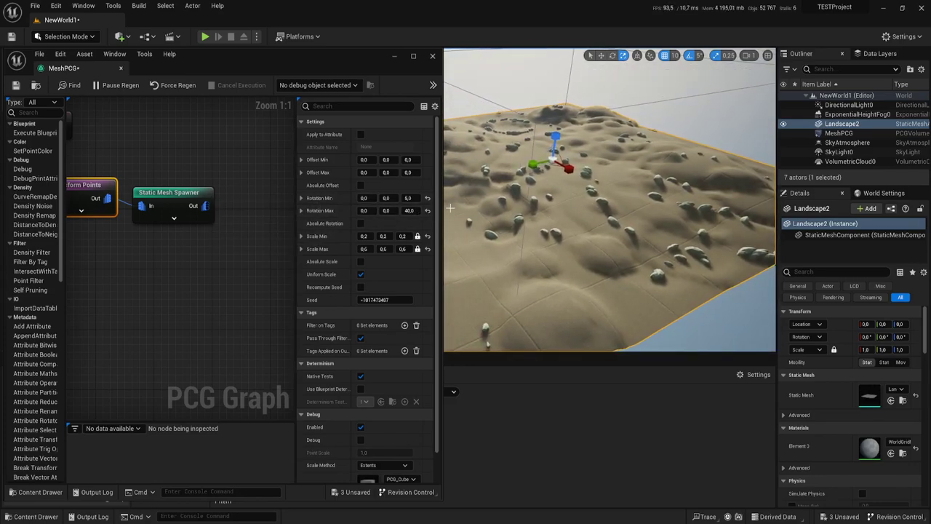
{"action": "scroll", "coordinate": [187, 285], "scroll_direction": "down", "scroll_amount": 5}
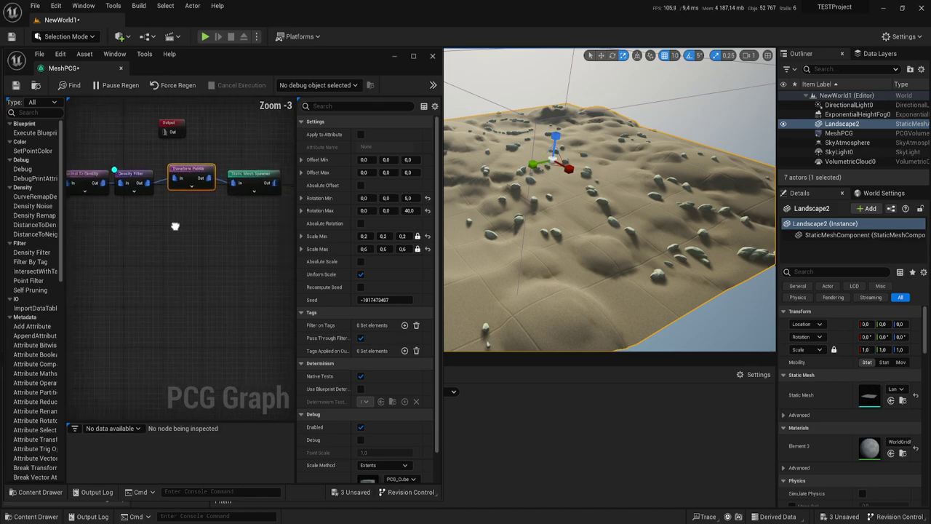
- Copy the Normal To Density, Density Filter, Transform Points and Static Mesh Spawner nodes into a second row below
{"action": "right_click_drag", "start_coordinate": [158, 222], "coordinate": [154, 208]}
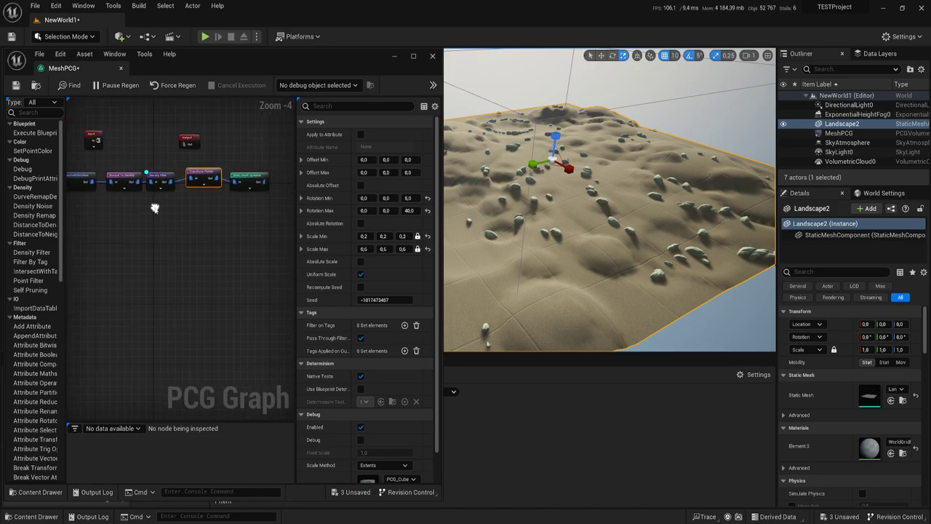
{"action": "left_click_drag", "start_coordinate": [134, 182], "coordinate": [247, 167]}
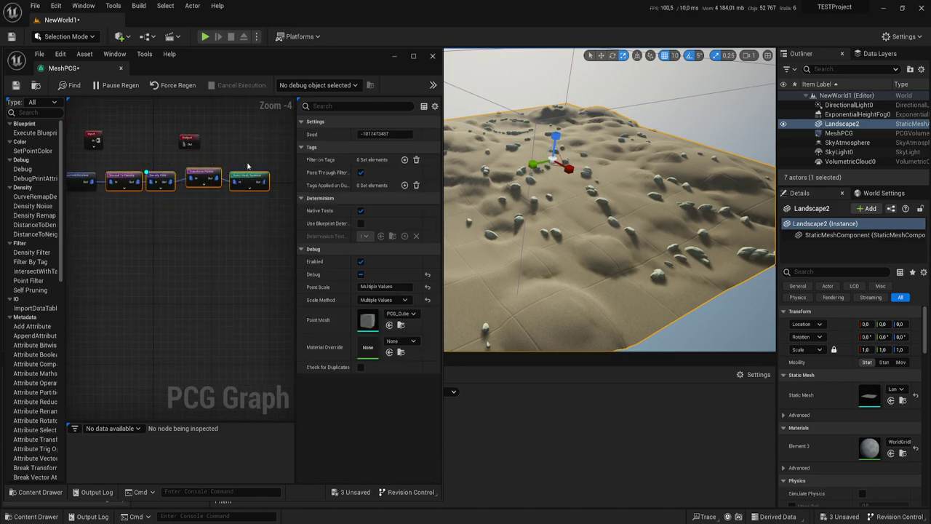
{"action": "key", "text": "ctrl+v"}
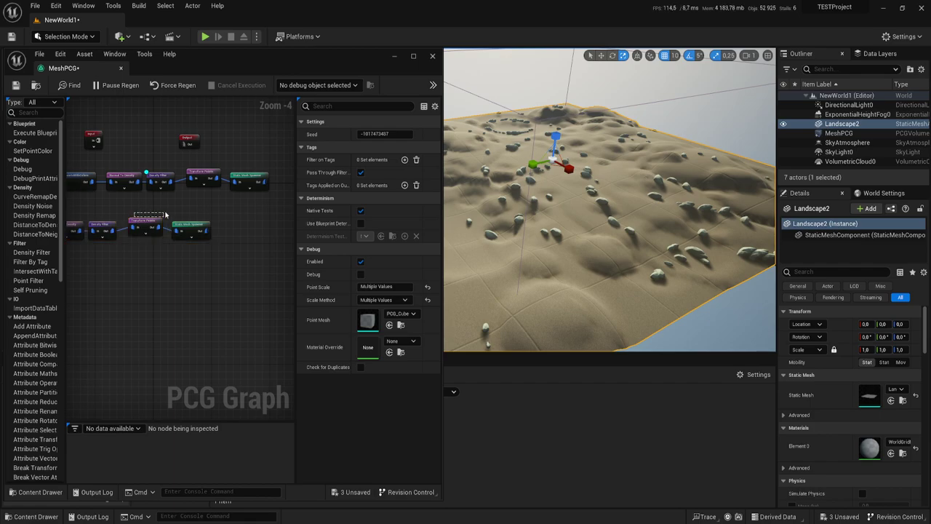
{"action": "left_click_drag", "start_coordinate": [166, 214], "coordinate": [156, 216]}
{"action": "left_click_drag", "start_coordinate": [67, 204], "coordinate": [217, 249]}
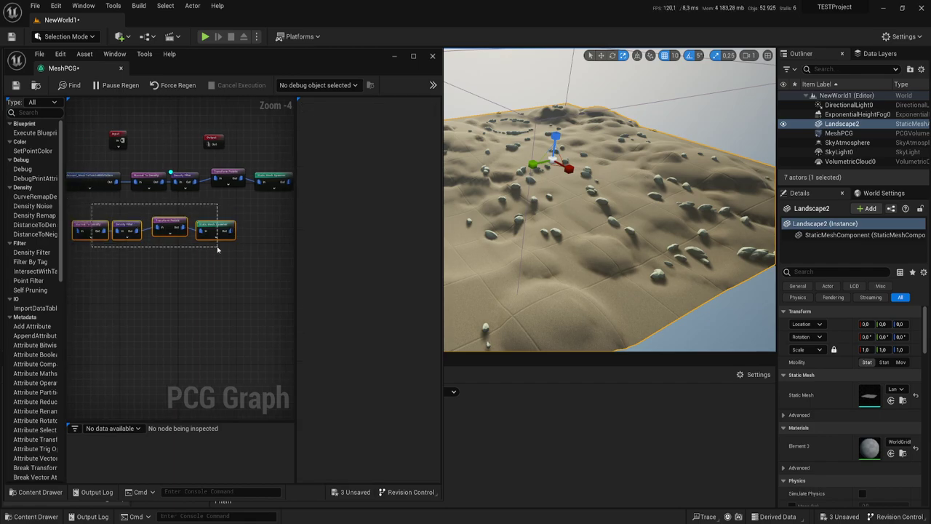
{"action": "scroll", "coordinate": [182, 240], "scroll_direction": "up", "scroll_amount": 3}
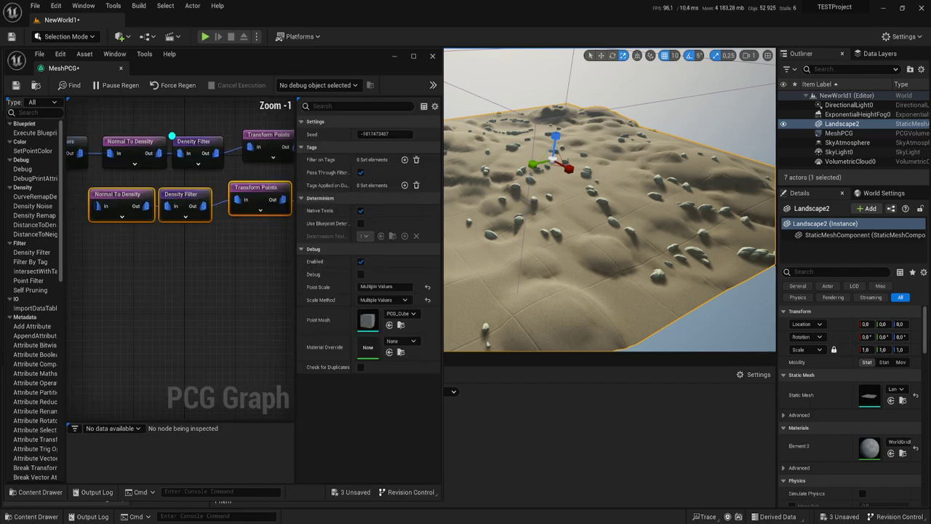
{"action": "right_click_drag", "start_coordinate": [109, 193], "coordinate": [154, 216]}
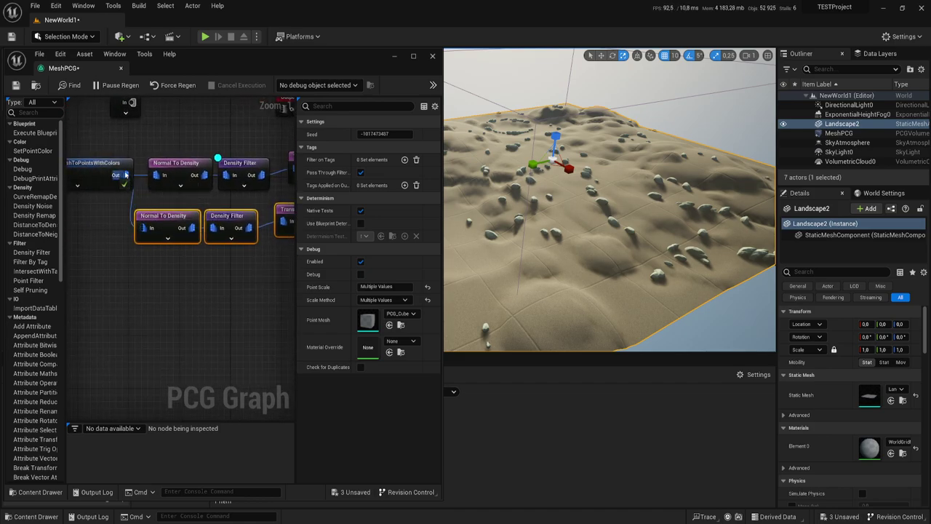
{"action": "right_click_drag", "start_coordinate": [188, 265], "coordinate": [147, 257]}
- Set the lower Normal To Density node's Strength to 0.2
{"action": "left_click", "coordinate": [122, 221]}
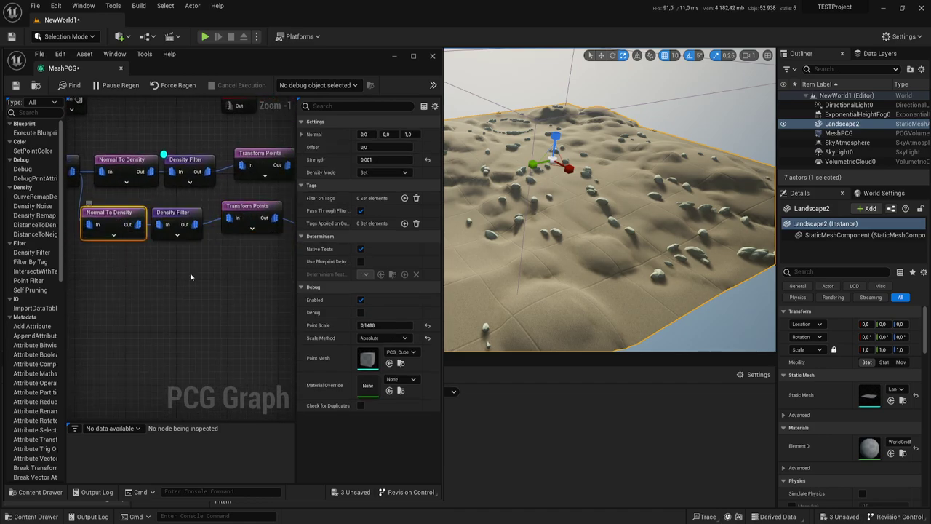
{"action": "right_click_drag", "start_coordinate": [201, 268], "coordinate": [175, 266]}
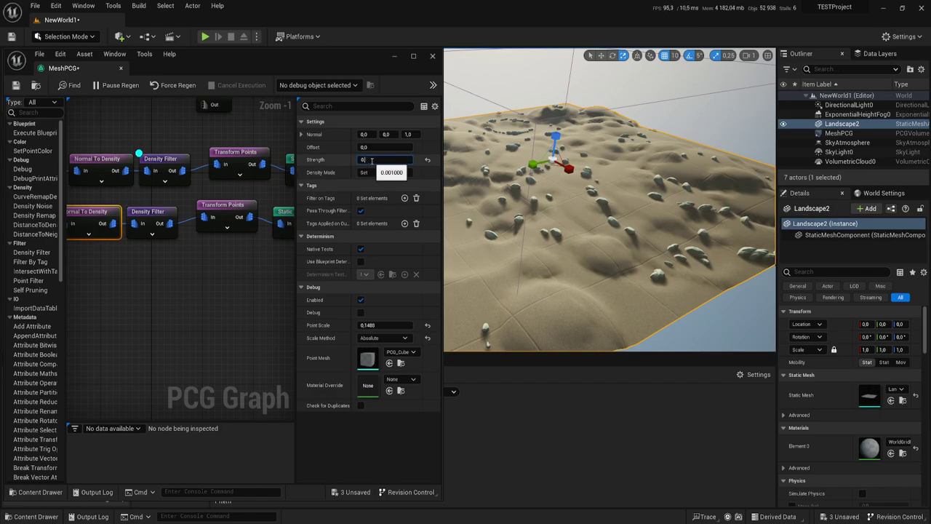
{"action": "type", "text": "2"}
{"action": "key", "text": "Return"}
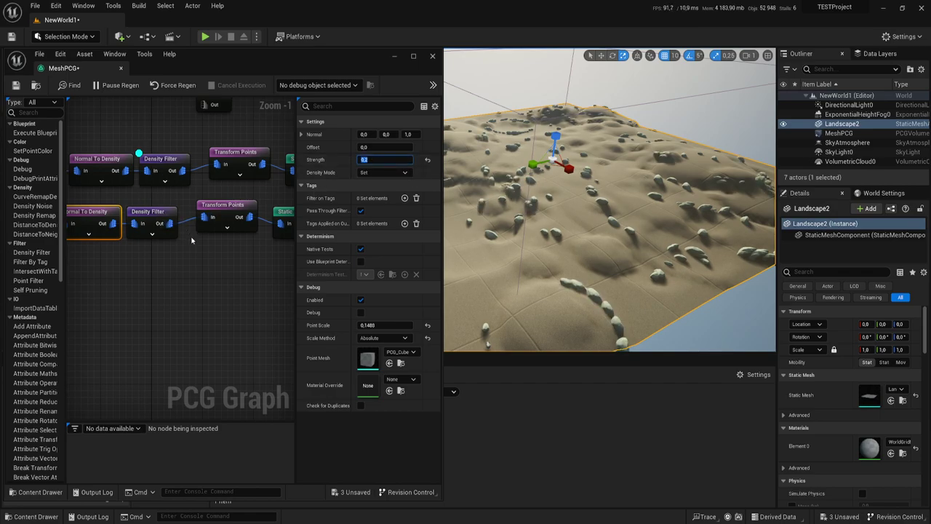
- Make the lower Static Mesh Spawner spawn SM_Fern instead of rocks
{"action": "right_click_drag", "start_coordinate": [191, 240], "coordinate": [83, 227]}
{"action": "left_click", "coordinate": [178, 209]}
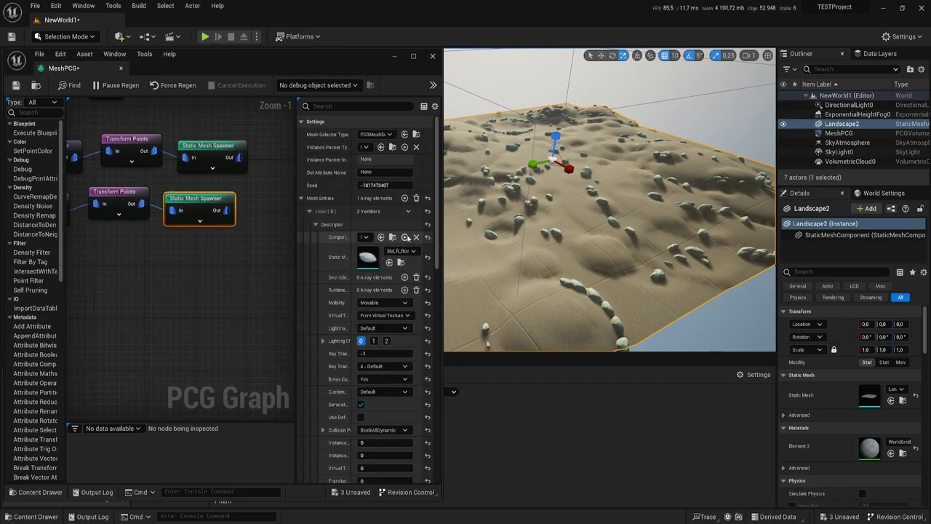
{"action": "left_click", "coordinate": [401, 250]}
{"action": "scroll", "coordinate": [451, 403], "scroll_direction": "up", "scroll_amount": 2}
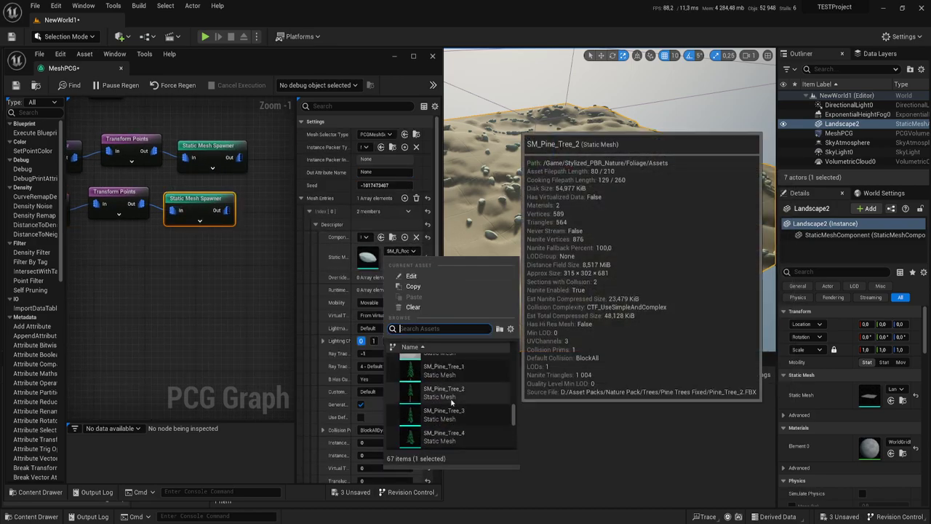
{"action": "scroll", "coordinate": [451, 402], "scroll_direction": "down", "scroll_amount": 5}
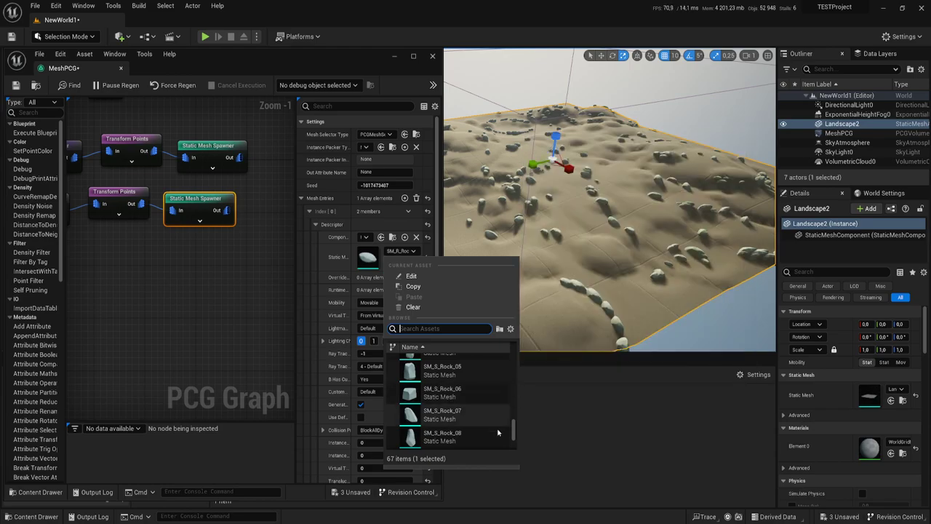
{"action": "left_click_drag", "start_coordinate": [513, 429], "coordinate": [523, 378]}
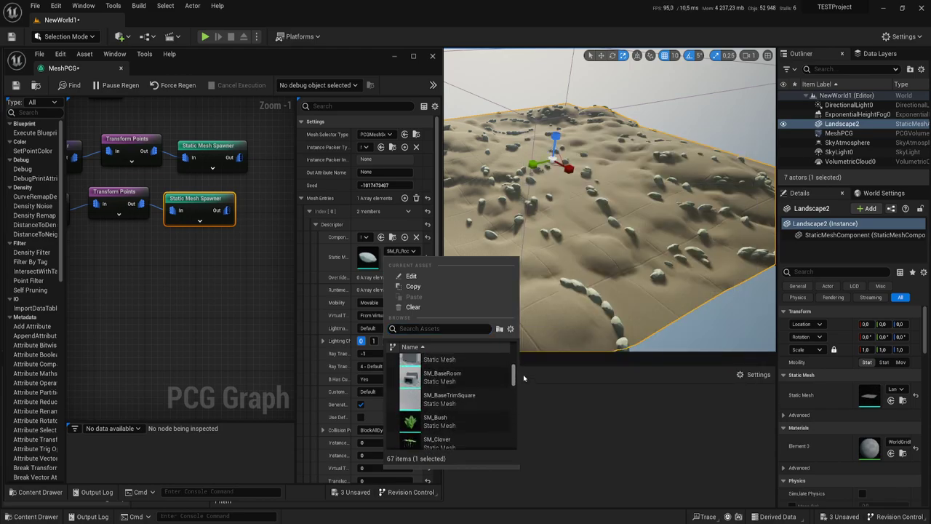
{"action": "scroll", "coordinate": [438, 402], "scroll_direction": "down", "scroll_amount": 2}
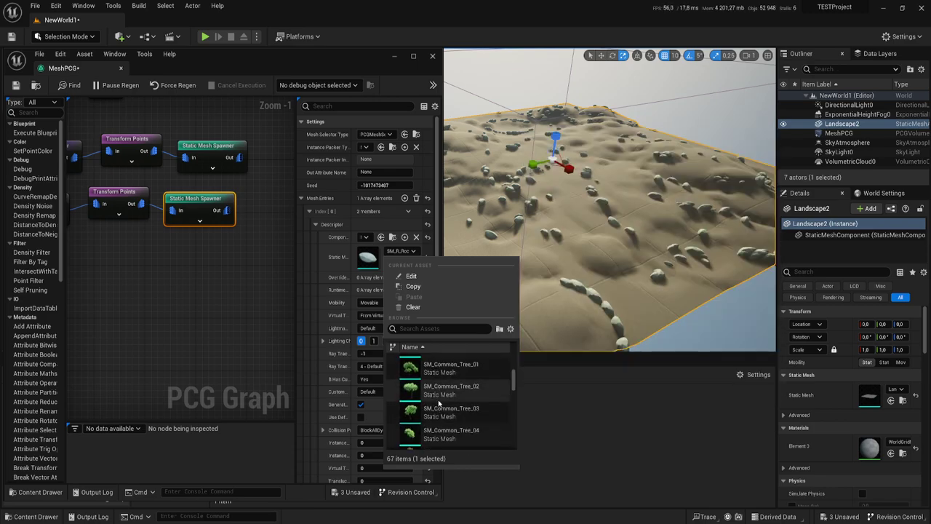
{"action": "scroll", "coordinate": [438, 402], "scroll_direction": "down", "scroll_amount": 2}
{"action": "scroll", "coordinate": [429, 396], "scroll_direction": "down", "scroll_amount": 2}
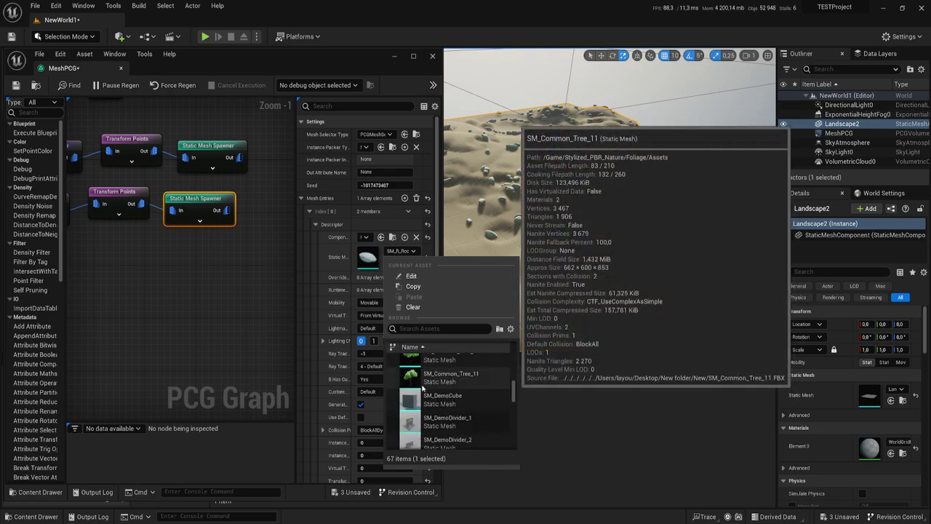
{"action": "scroll", "coordinate": [422, 389], "scroll_direction": "down", "scroll_amount": 2}
{"action": "scroll", "coordinate": [421, 389], "scroll_direction": "down", "scroll_amount": 2}
{"action": "scroll", "coordinate": [421, 389], "scroll_direction": "down", "scroll_amount": 2}
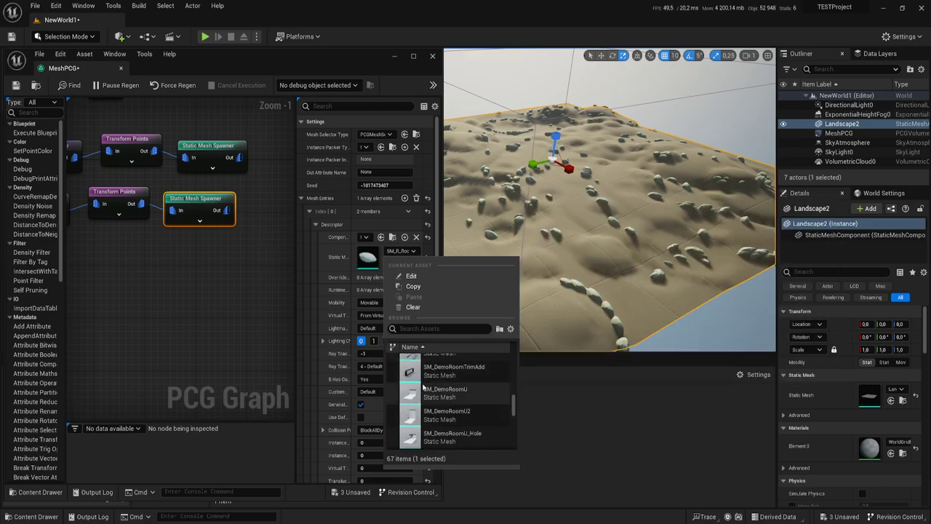
{"action": "scroll", "coordinate": [422, 387], "scroll_direction": "down", "scroll_amount": 2}
{"action": "scroll", "coordinate": [423, 386], "scroll_direction": "up", "scroll_amount": 2}
{"action": "scroll", "coordinate": [422, 387], "scroll_direction": "up", "scroll_amount": 2}
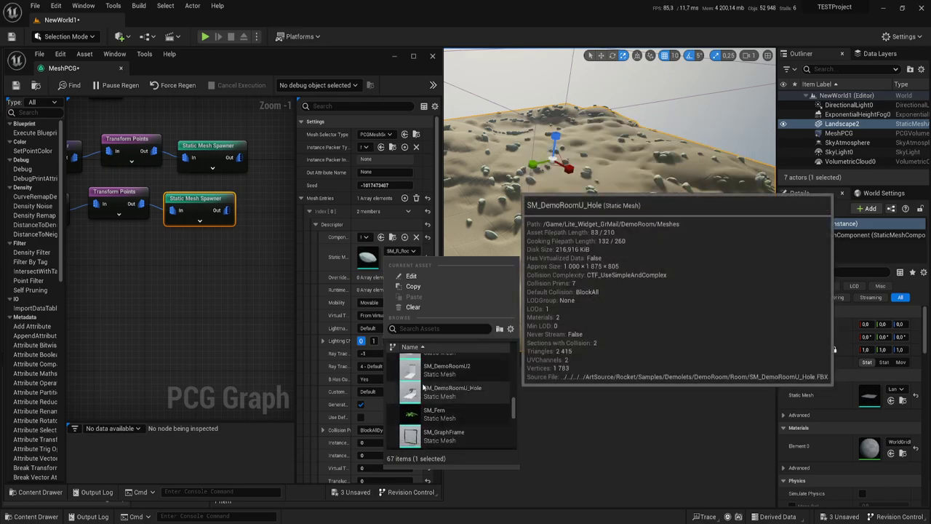
{"action": "left_click", "coordinate": [434, 413]}
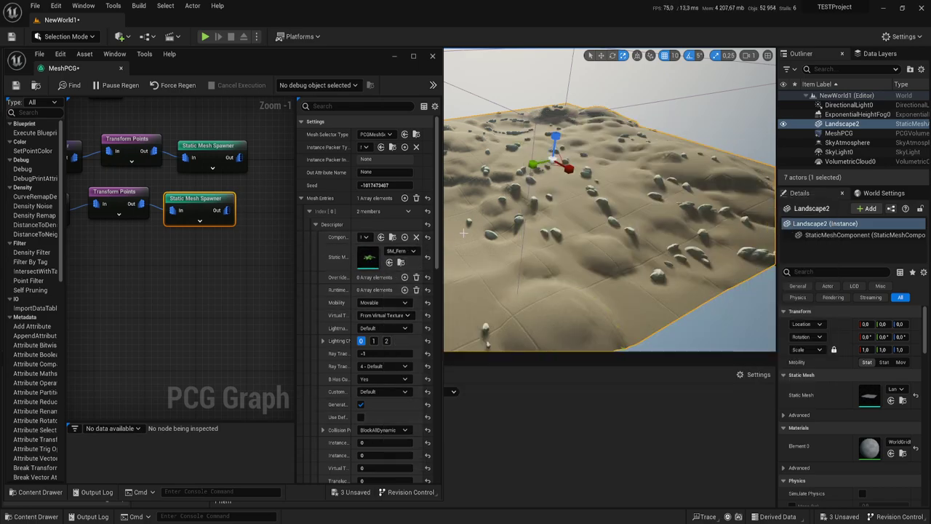
{"action": "right_click_drag", "start_coordinate": [558, 196], "coordinate": [558, 195]}
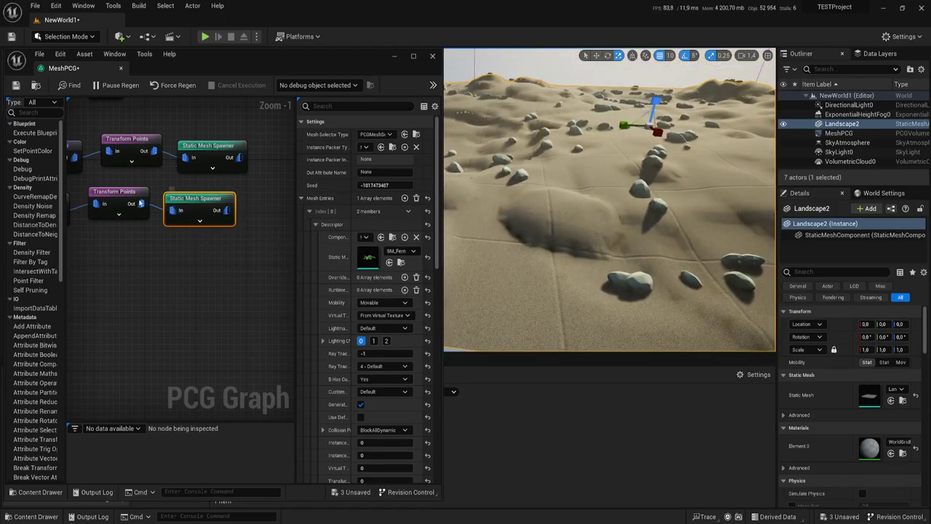
- Set the fern branch's Transform Points Scale Max to 3
{"action": "left_click", "coordinate": [115, 205]}
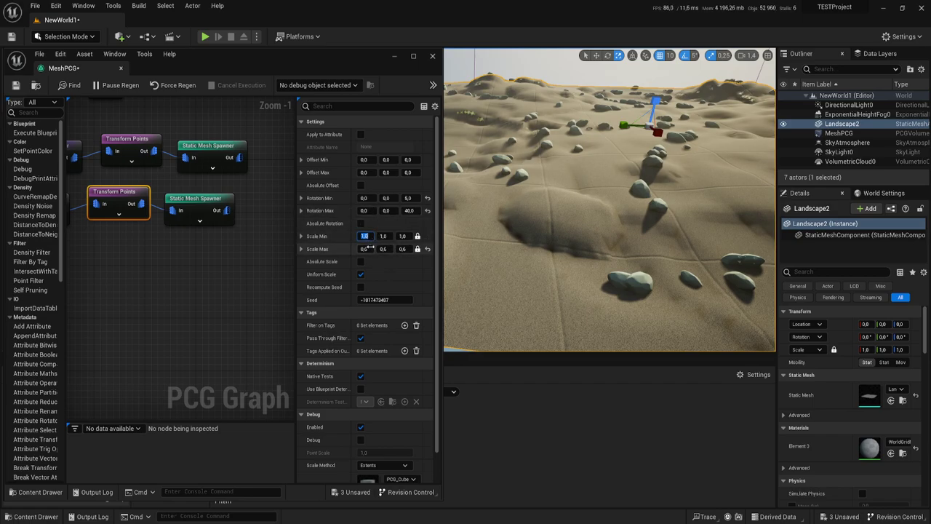
{"action": "type", "text": "3"}
{"action": "key", "text": "Return"}
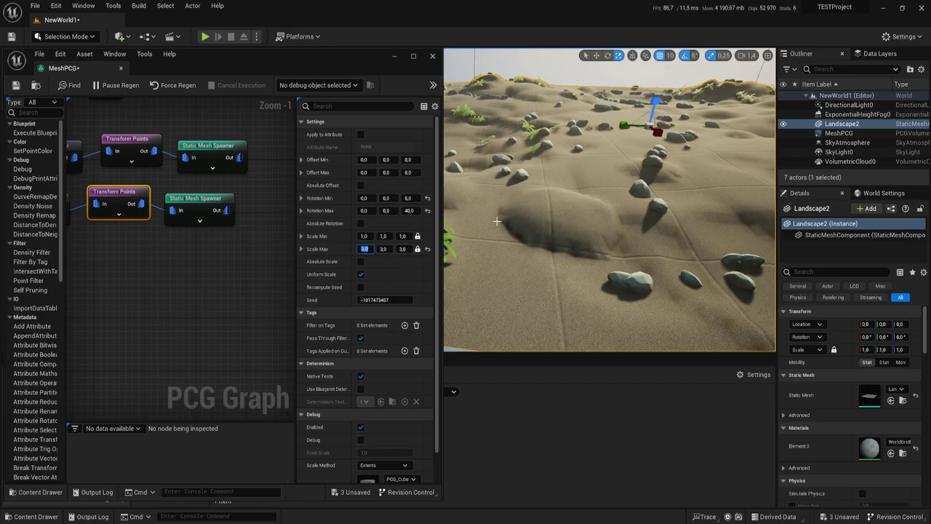
{"action": "right_click_drag", "start_coordinate": [497, 221], "coordinate": [563, 215]}
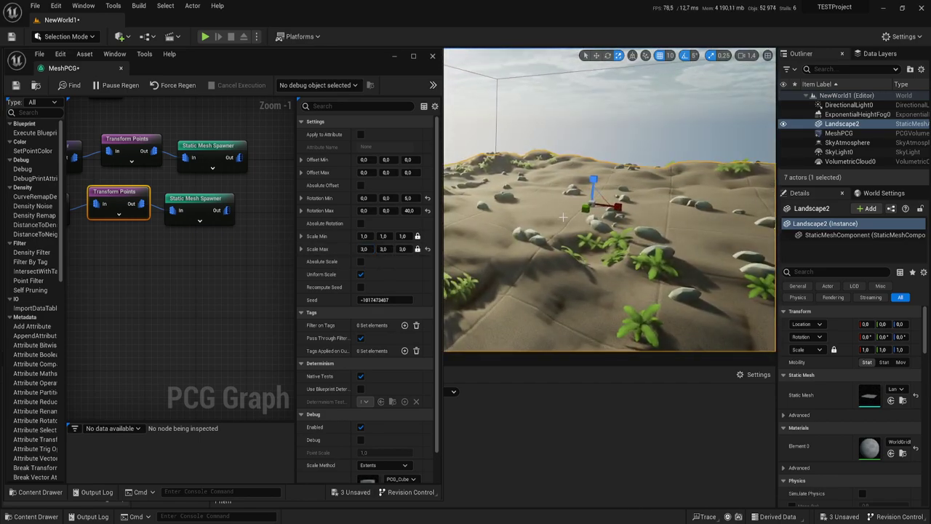
- Raise the fern branch's Density Filter Upper Bound to 0.788799
{"action": "right_click_drag", "start_coordinate": [165, 270], "coordinate": [268, 281]}
{"action": "left_click", "coordinate": [168, 230]}
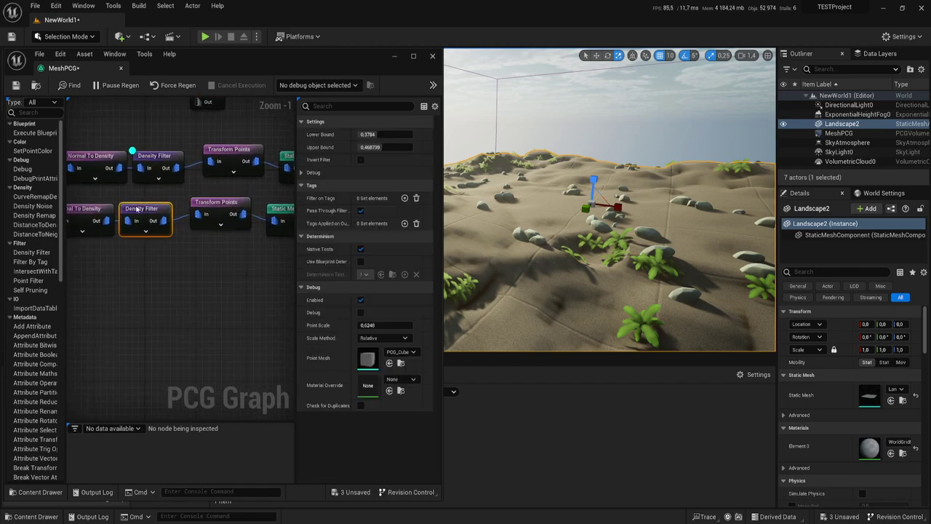
{"action": "left_click_drag", "start_coordinate": [383, 147], "coordinate": [400, 147]}
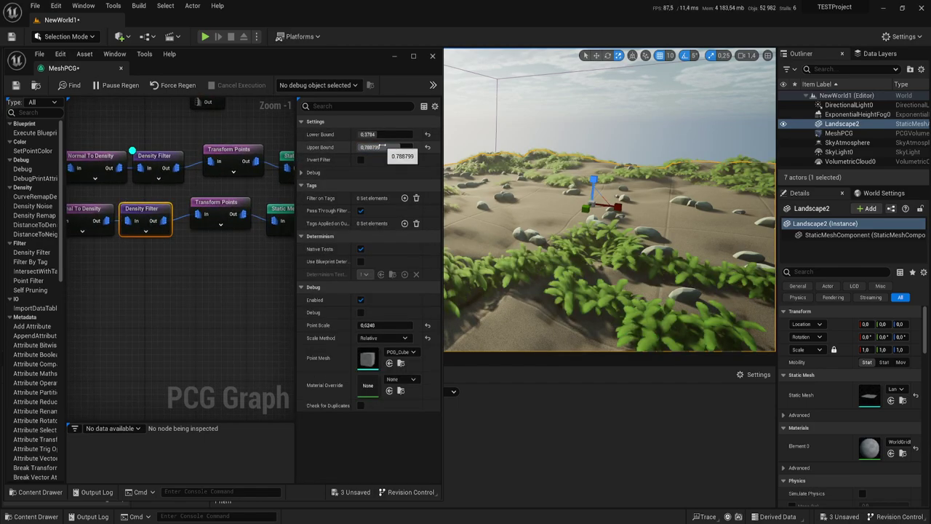
{"action": "mouse_move", "coordinate": [567, 218]}
{"action": "right_mouse_down"}
{"action": "mouse_move", "coordinate": [626, 233]}
{"action": "mouse_move", "coordinate": [609, 188]}
{"action": "right_mouse_up"}
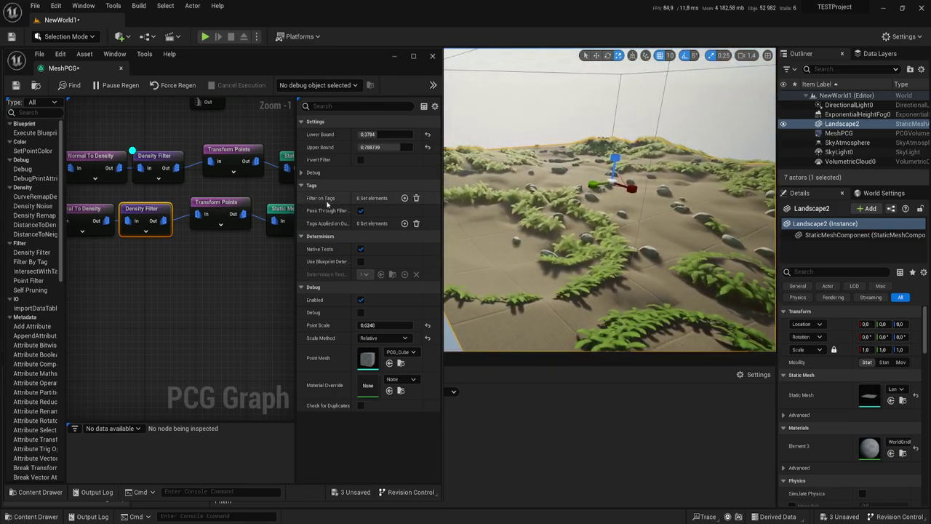
{"action": "right_click_drag", "start_coordinate": [140, 268], "coordinate": [172, 235]}
{"action": "scroll", "coordinate": [175, 232], "scroll_direction": "down", "scroll_amount": 2}
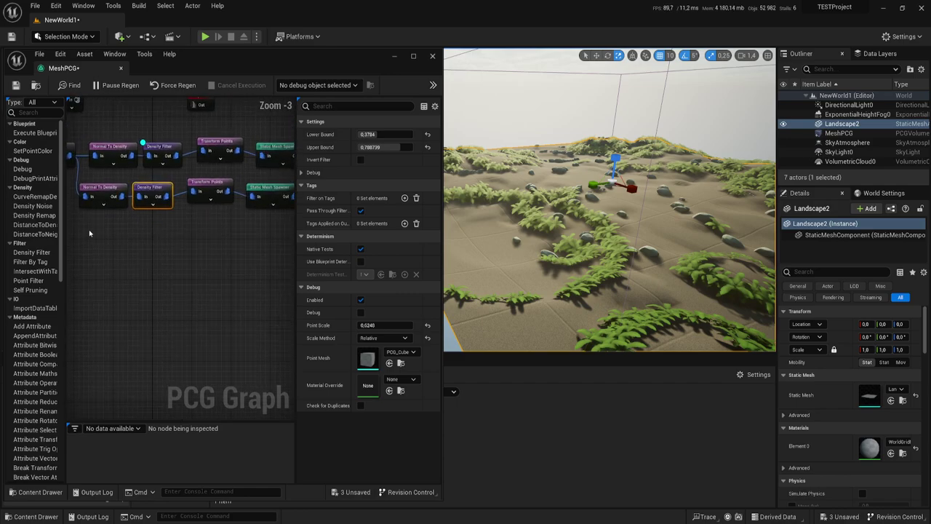
- Duplicate the fern branch and place the copy as a third row beneath the others
{"action": "key", "text": "ctrl+d"}
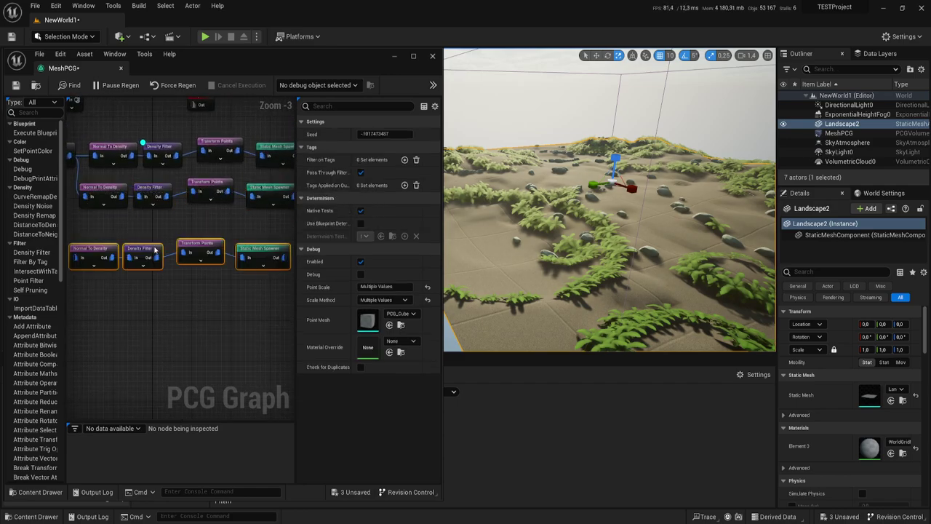
{"action": "left_click_drag", "start_coordinate": [106, 249], "coordinate": [117, 234]}
{"action": "right_click_drag", "start_coordinate": [116, 234], "coordinate": [161, 254]}
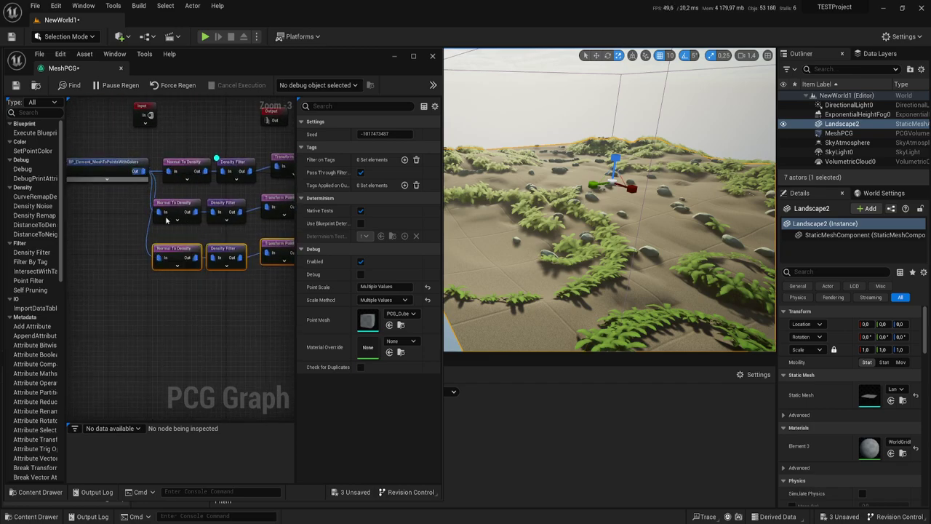
- Clear the third Static Mesh Spawner's mesh and set it to an SM_Common_Tree mesh
{"action": "right_click_drag", "start_coordinate": [290, 264], "coordinate": [156, 260]}
{"action": "left_click", "coordinate": [239, 232]}
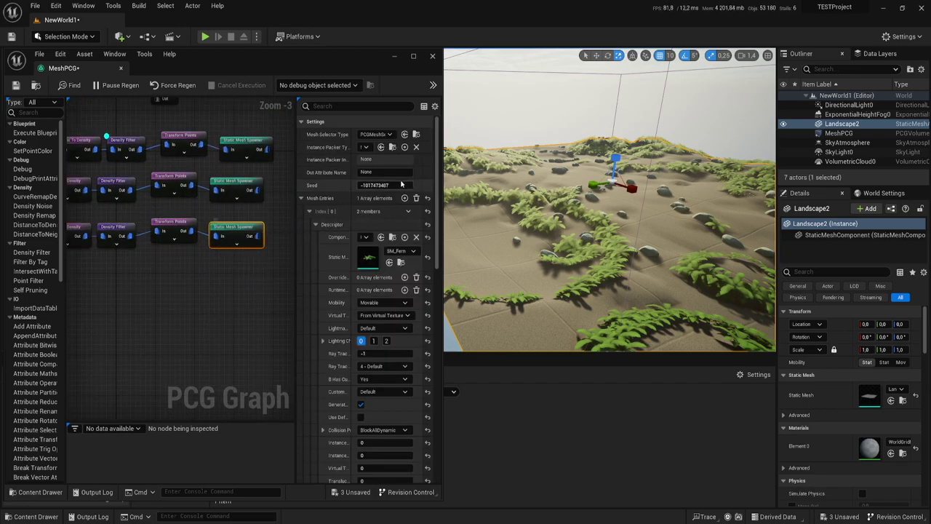
{"action": "left_click", "coordinate": [407, 251]}
{"action": "scroll", "coordinate": [445, 385], "scroll_direction": "down", "scroll_amount": 2}
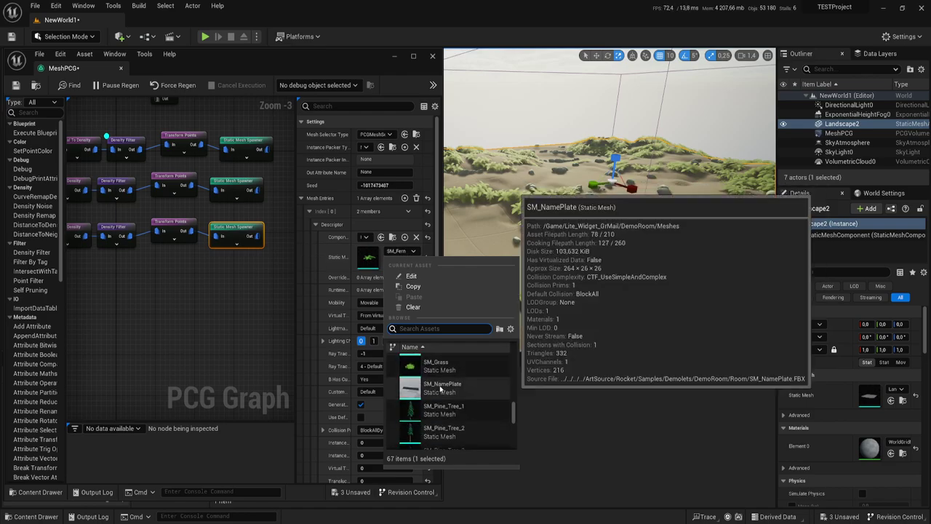
{"action": "scroll", "coordinate": [440, 407], "scroll_direction": "down", "scroll_amount": 2}
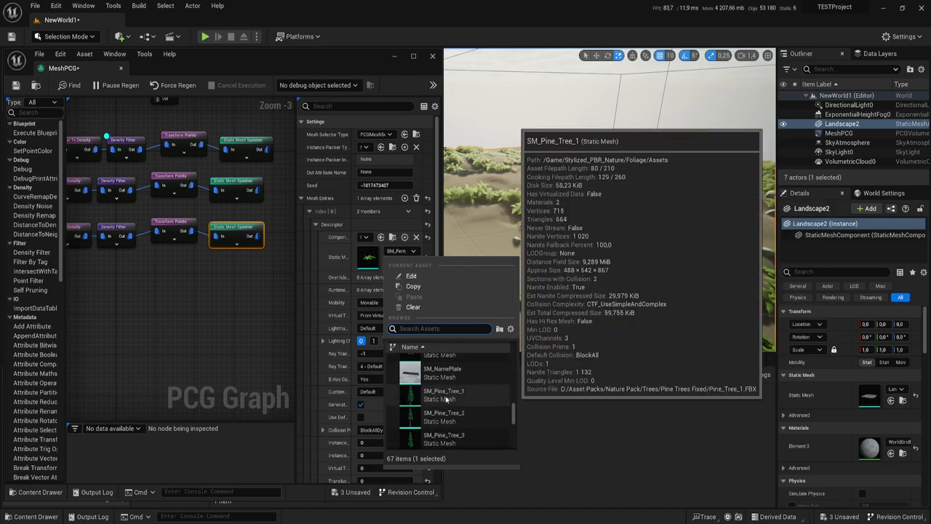
{"action": "left_click", "coordinate": [446, 399]}
{"action": "left_click", "coordinate": [407, 251]}
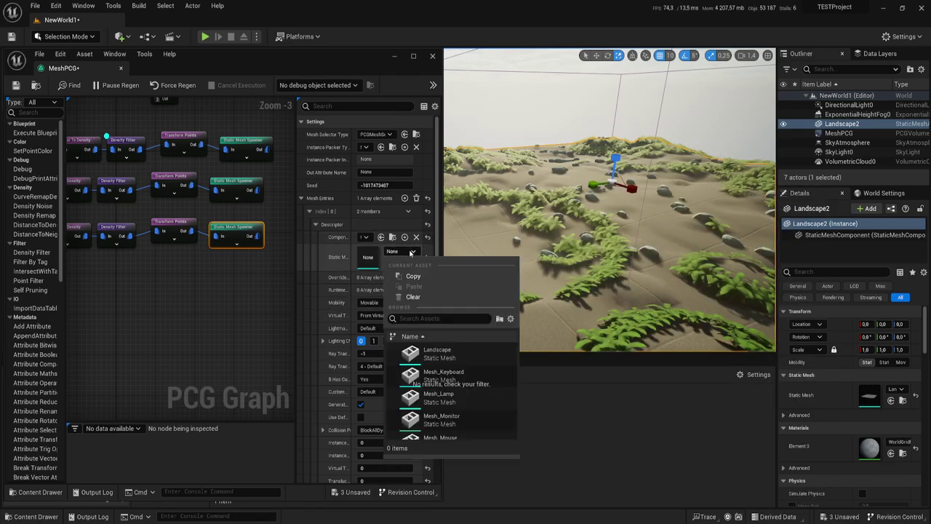
{"action": "scroll", "coordinate": [411, 411], "scroll_direction": "down", "scroll_amount": 2}
{"action": "scroll", "coordinate": [440, 414], "scroll_direction": "down", "scroll_amount": 3}
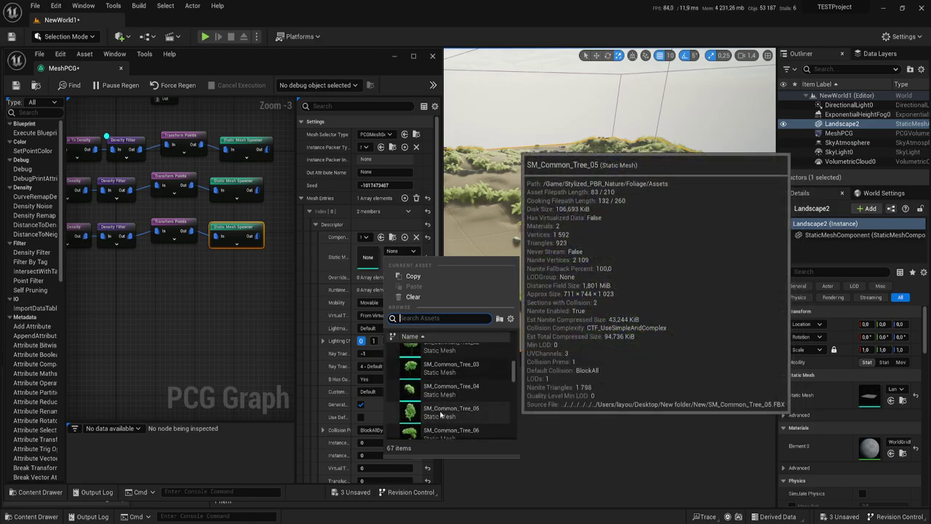
{"action": "scroll", "coordinate": [440, 415], "scroll_direction": "down", "scroll_amount": 1}
{"action": "left_click", "coordinate": [445, 375]}
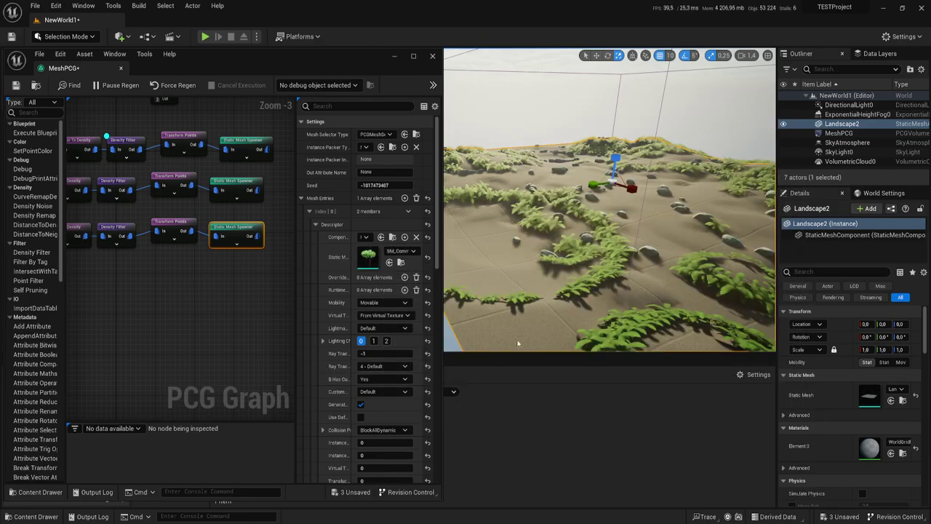
- Reset the tree branch's Transform Points maximum scale back to 1
{"action": "left_click", "coordinate": [161, 231]}
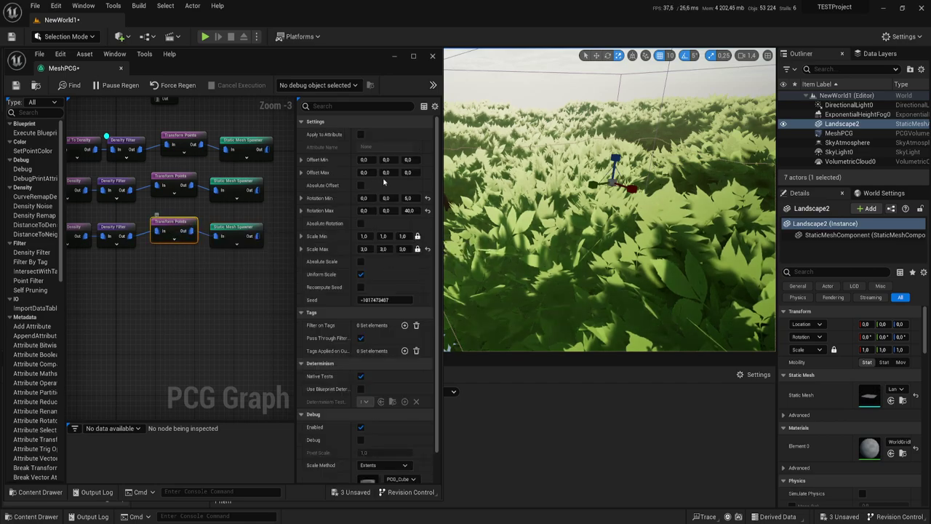
{"action": "left_click", "coordinate": [429, 249]}
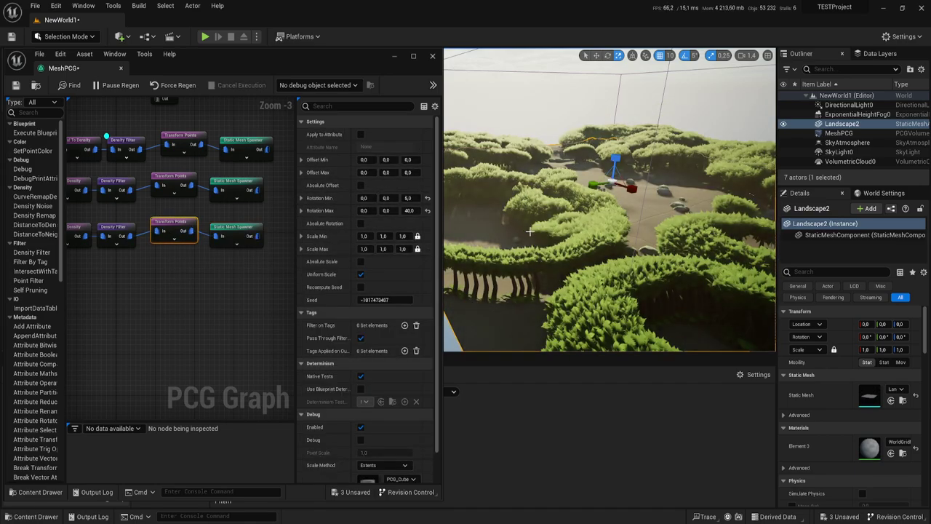
{"action": "mouse_move", "coordinate": [529, 231]}
{"action": "right_mouse_down"}
{"action": "mouse_move", "coordinate": [603, 230]}
{"action": "mouse_move", "coordinate": [602, 211]}
{"action": "right_mouse_up"}
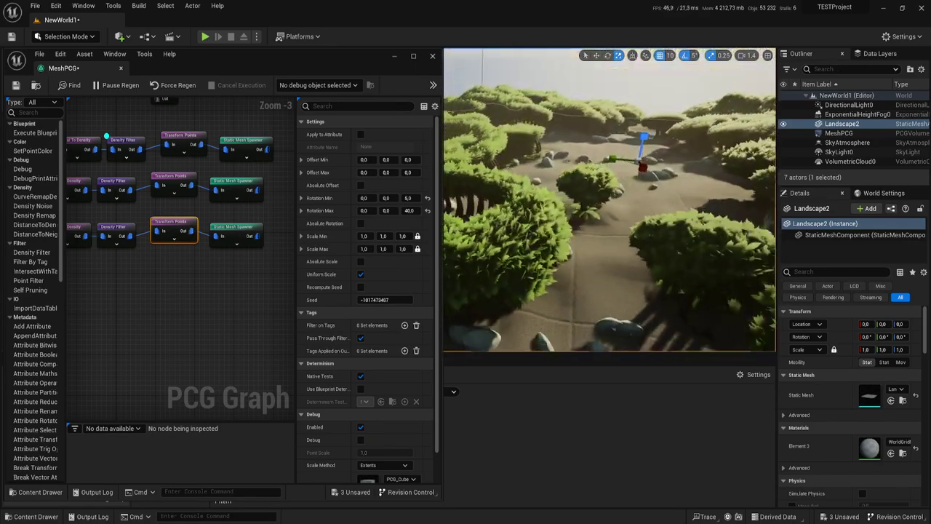
{"action": "right_click_drag", "start_coordinate": [603, 211], "coordinate": [414, 230]}
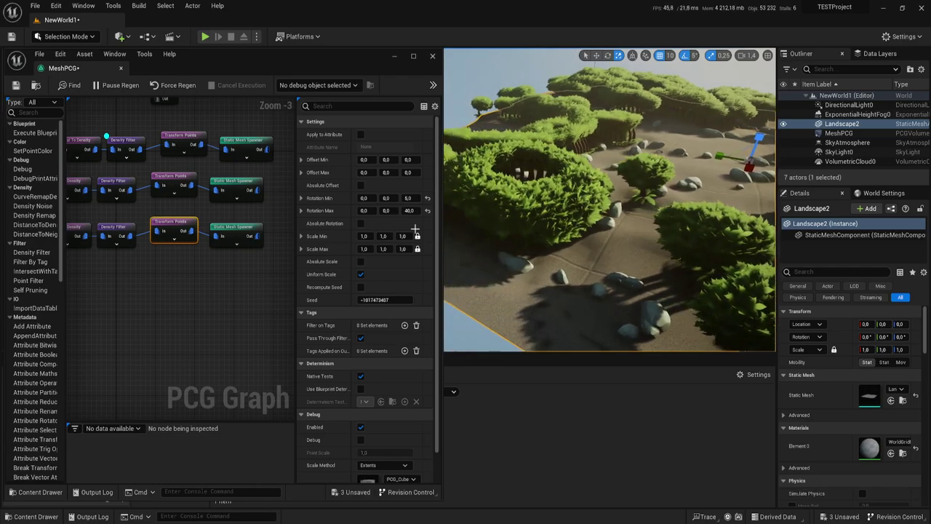
- Lower the bottom Density Filter's Upper Bound to 0.532799, then select the bottom Normal To Density
{"action": "left_click", "coordinate": [111, 233]}
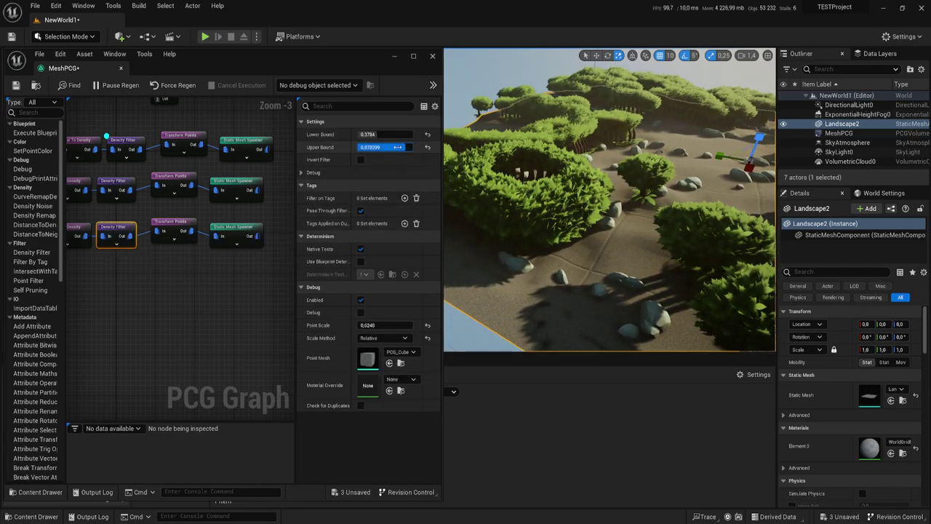
{"action": "left_click_drag", "start_coordinate": [397, 147], "coordinate": [395, 147]}
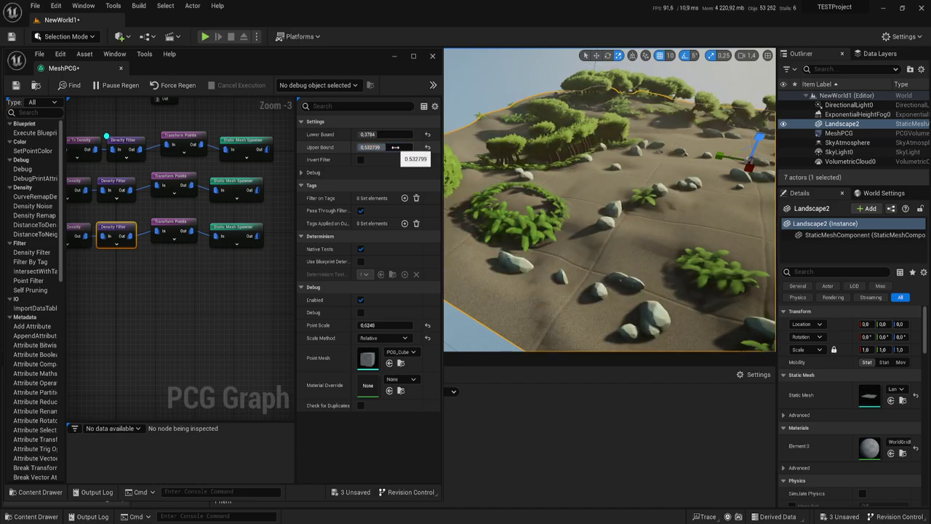
{"action": "left_click", "coordinate": [83, 233]}
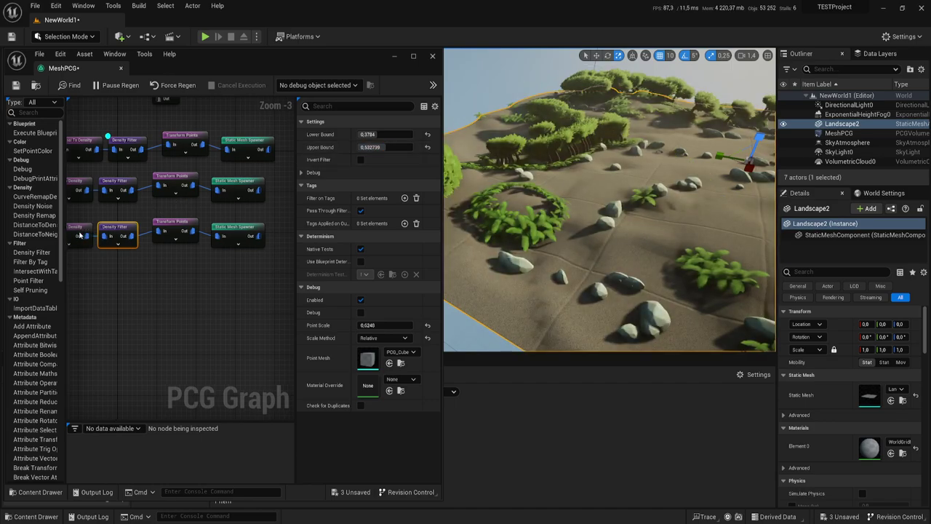
{"action": "right_click_drag", "start_coordinate": [149, 280], "coordinate": [200, 286]}
{"action": "left_click", "coordinate": [391, 159]}
{"action": "type", "text": "0.001"}
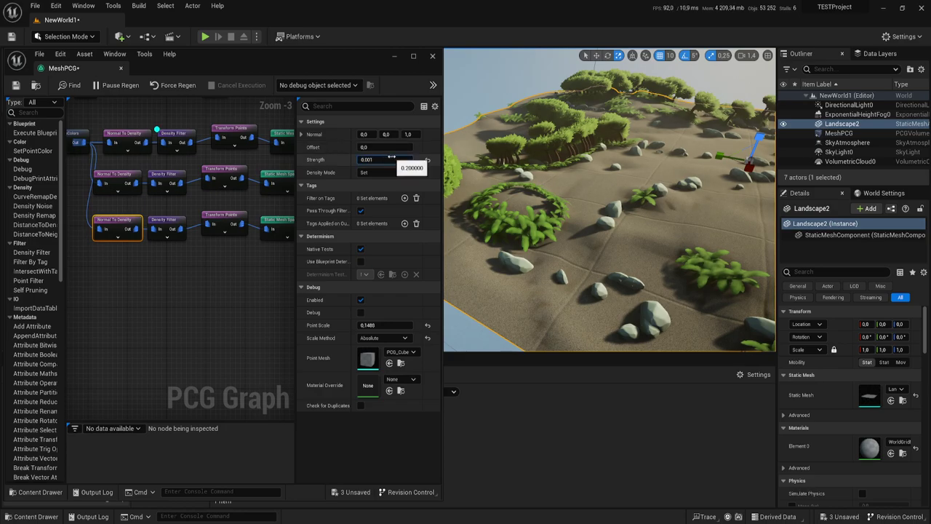
- Give the tree Normal To Density a Strength of 0.001 and an Offset of 0.1
{"action": "key", "text": "Return"}
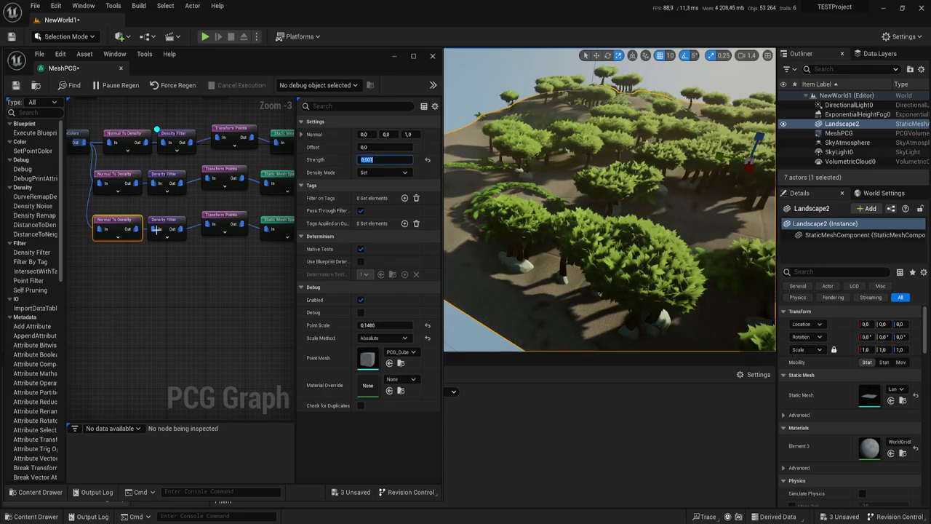
{"action": "left_click_drag", "start_coordinate": [367, 147], "coordinate": [387, 147]}
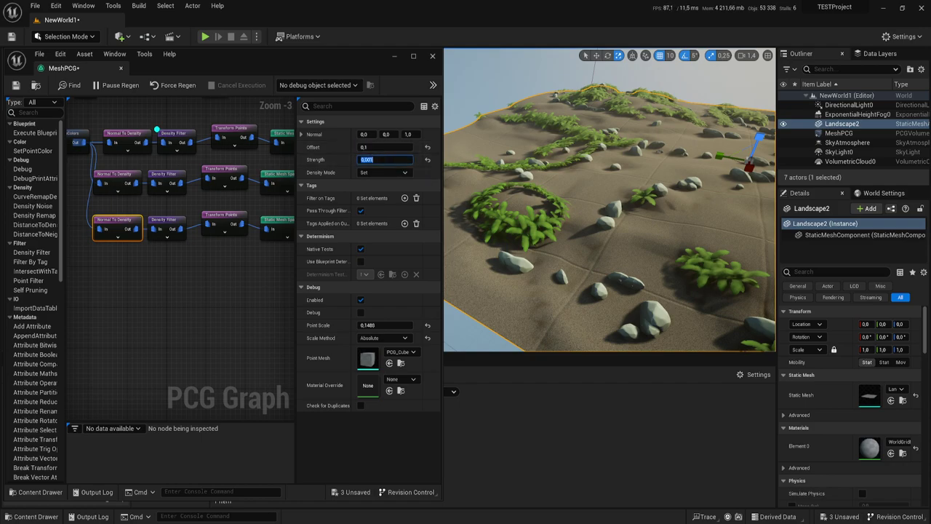
{"action": "key", "text": "Return"}
{"action": "left_click_drag", "start_coordinate": [596, 190], "coordinate": [637, 159], "text": "alt"}
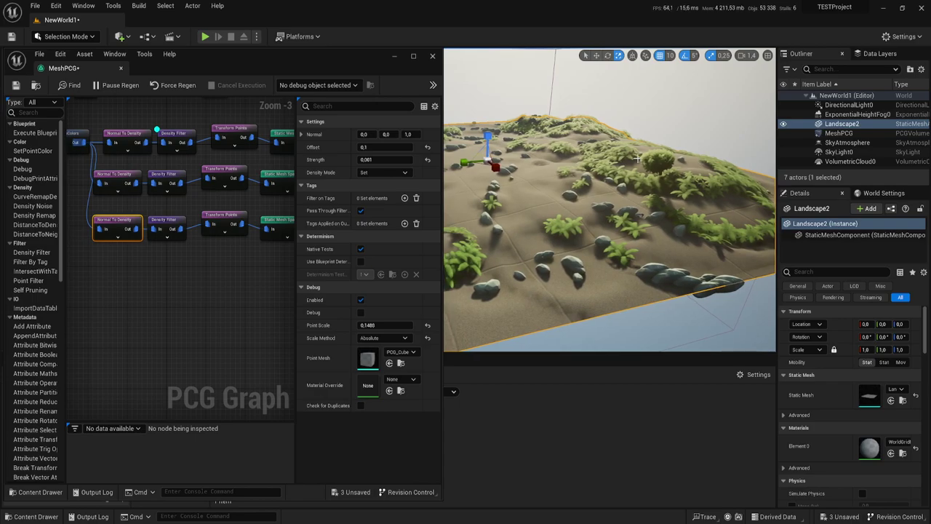
- Set the tree scale to 2.0 and raise the tree Density Filter Upper Bound to 0.673539
{"action": "left_click", "coordinate": [224, 217]}
{"action": "type", "text": "2"}
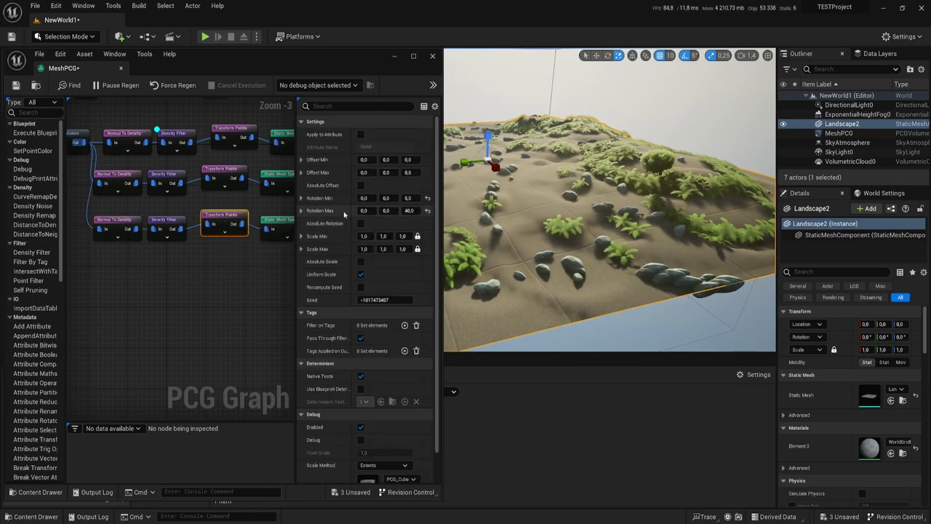
{"action": "left_click", "coordinate": [364, 249]}
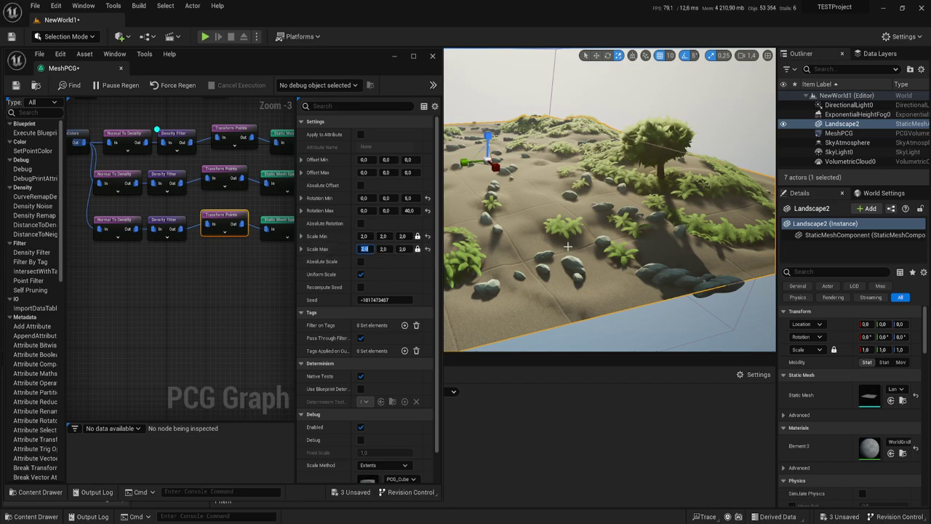
{"action": "left_click", "coordinate": [168, 228]}
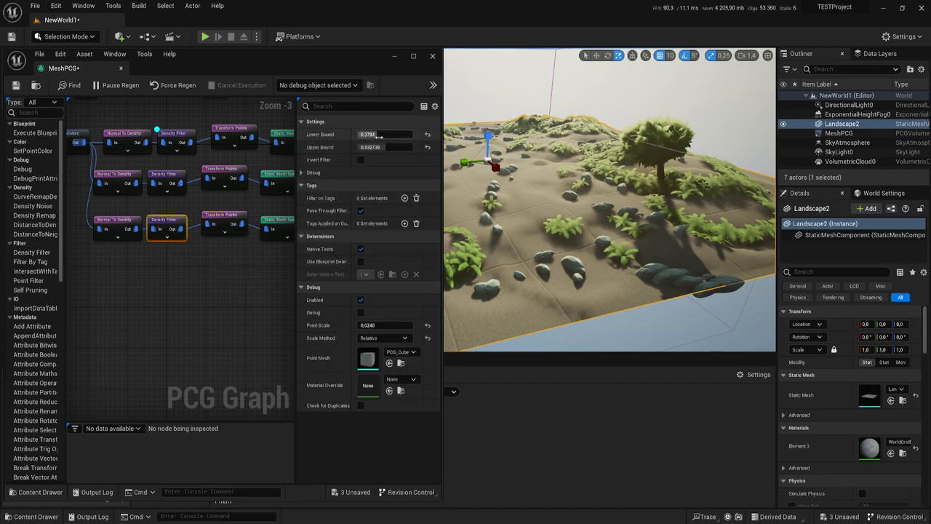
{"action": "left_click_drag", "start_coordinate": [378, 147], "coordinate": [384, 147]}
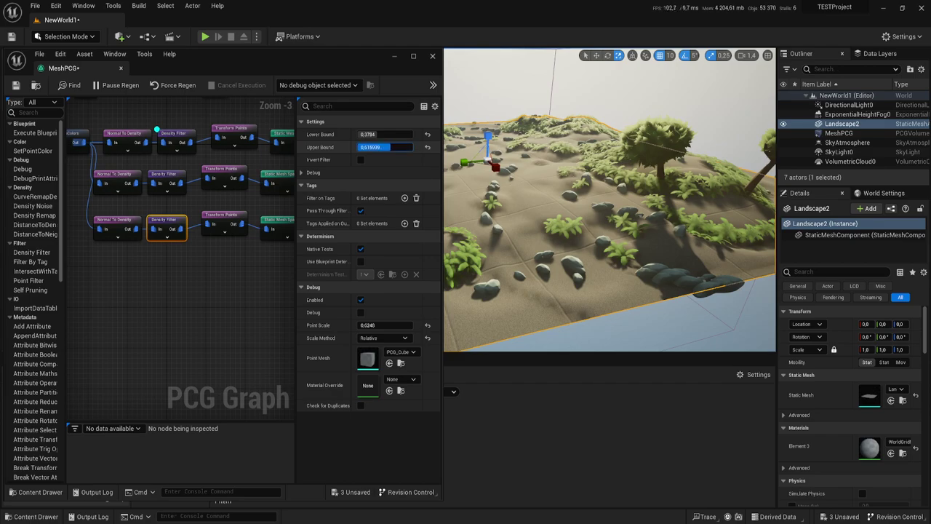
- Reset the tree Normal To Density Offset to 0
{"action": "mouse_move", "coordinate": [611, 218]}
{"action": "right_mouse_down"}
{"action": "mouse_move", "coordinate": [640, 211]}
{"action": "mouse_move", "coordinate": [625, 193]}
{"action": "right_mouse_up"}
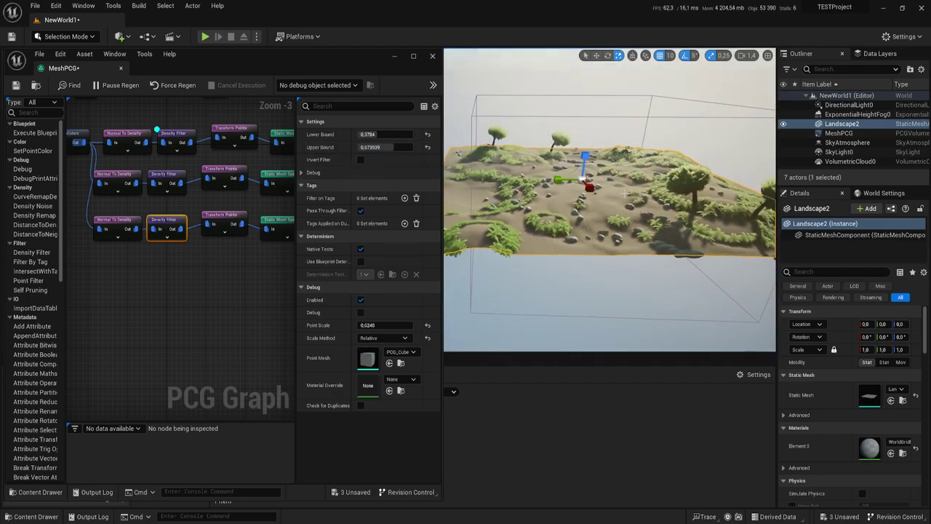
{"action": "left_click", "coordinate": [106, 227]}
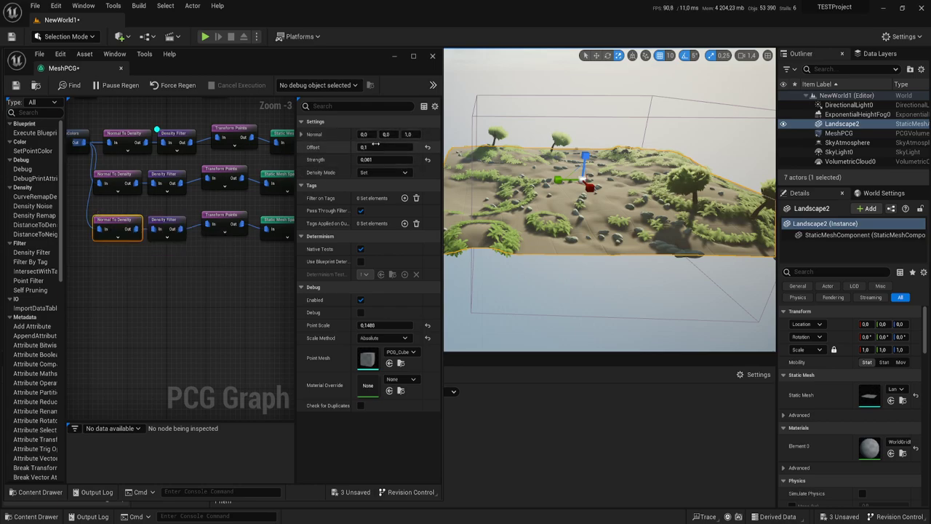
{"action": "left_click", "coordinate": [427, 147]}
{"action": "type", "text": "0.001"}
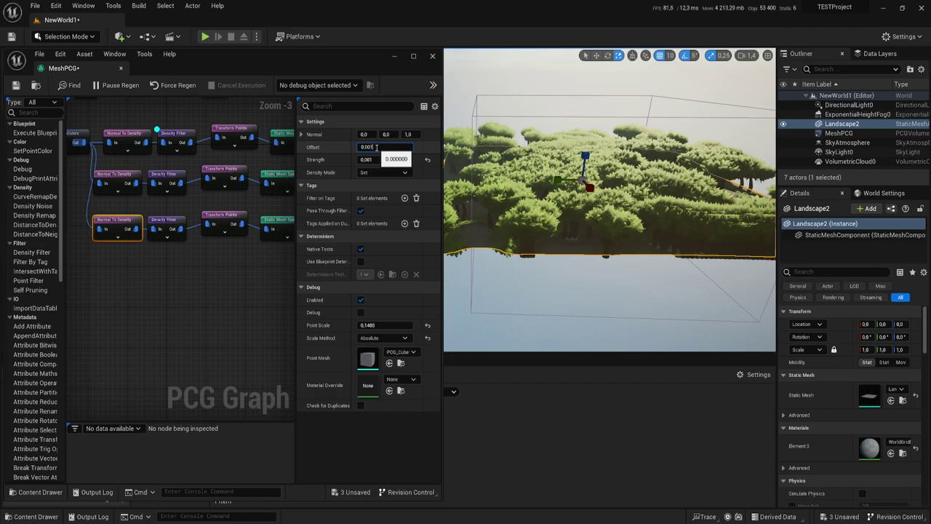
{"action": "type", "text": "0,001"}
- Set the tree Normal To Density Offset to 0.001 and Strength to 0.0001
{"action": "key", "text": "Return"}
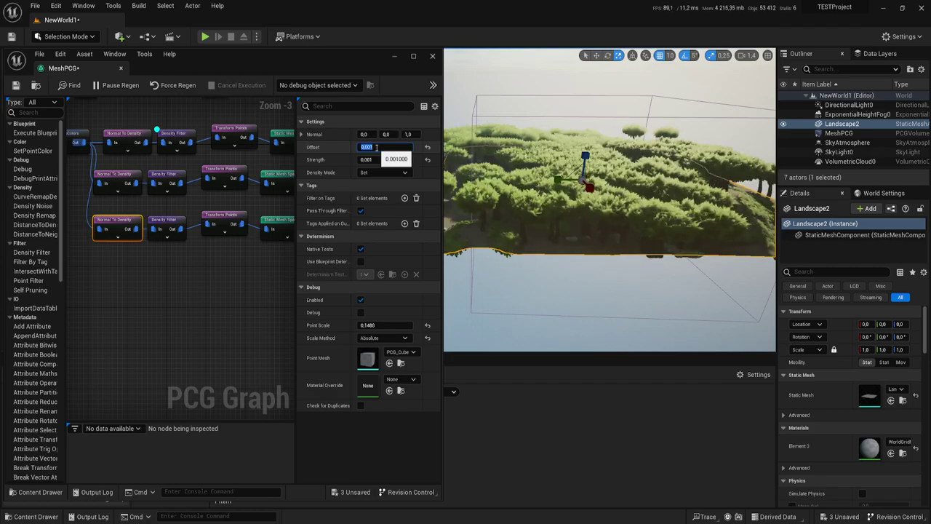
{"action": "left_click", "coordinate": [375, 160]}
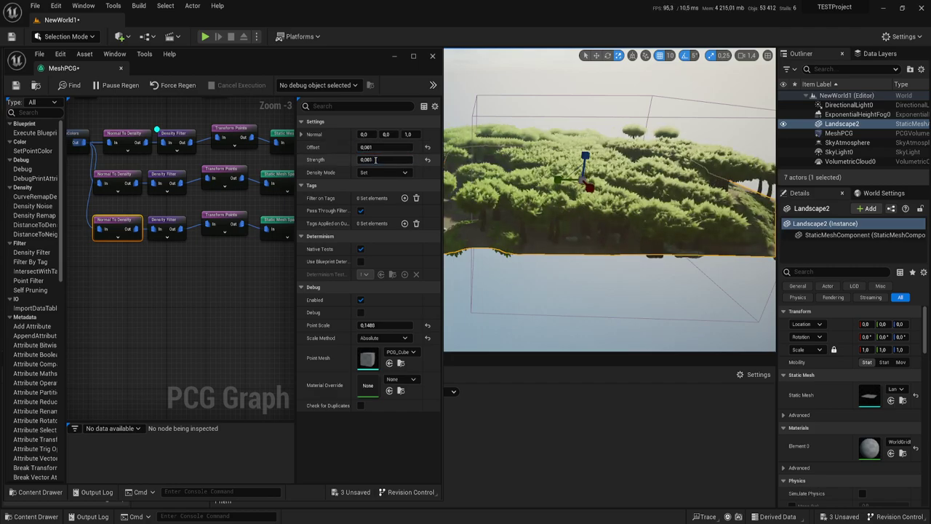
{"action": "type", "text": "0,.1"}
{"action": "key", "text": "Return"}
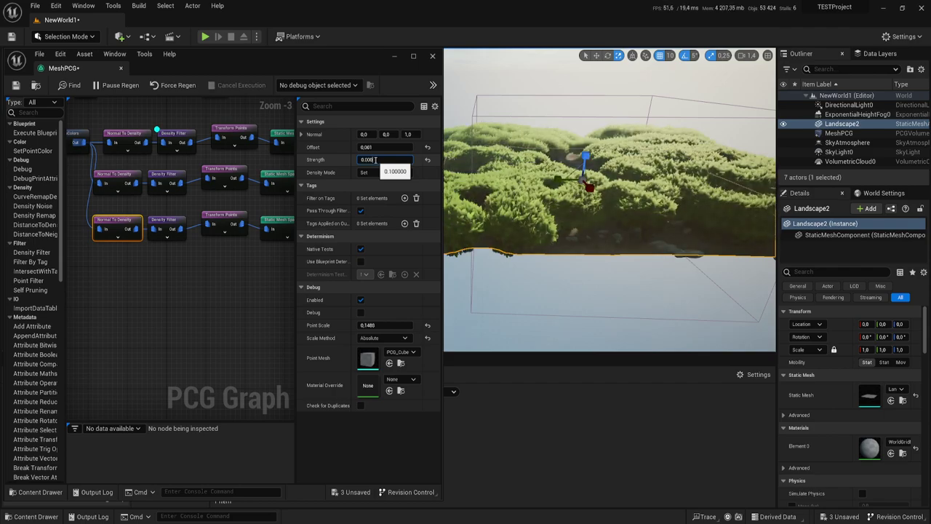
{"action": "key", "text": "Return"}
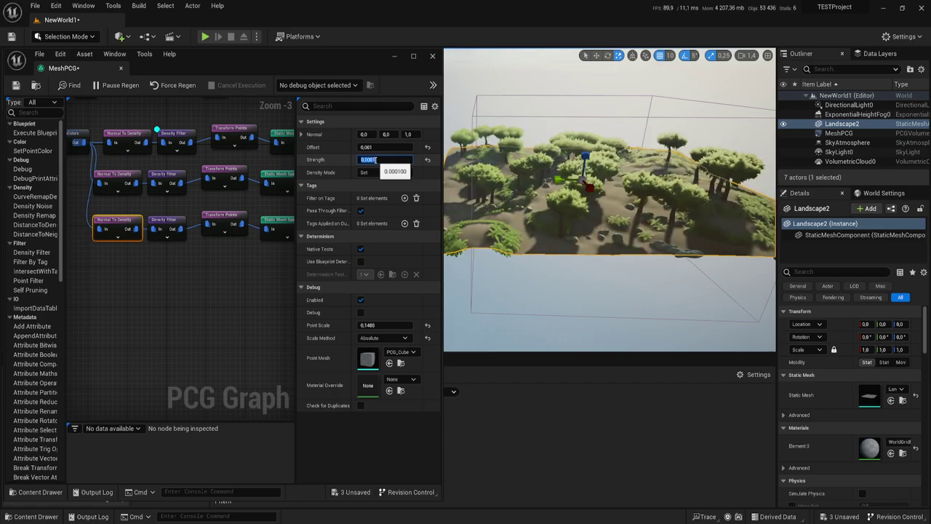
{"action": "mouse_move", "coordinate": [660, 212]}
{"action": "right_mouse_down"}
{"action": "mouse_move", "coordinate": [640, 218]}
{"action": "mouse_move", "coordinate": [640, 203]}
{"action": "mouse_move", "coordinate": [640, 218]}
{"action": "right_mouse_up"}
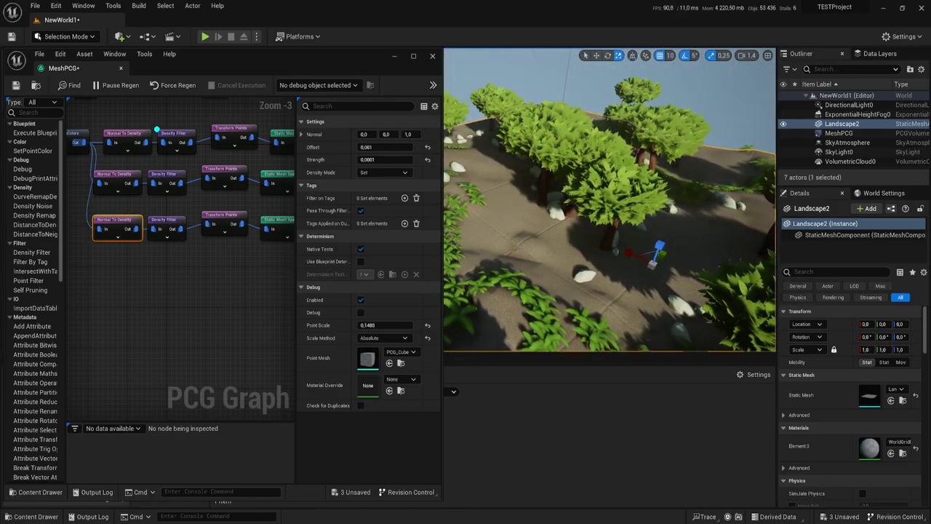
{"action": "right_click_drag", "start_coordinate": [640, 218], "coordinate": [609, 197]}
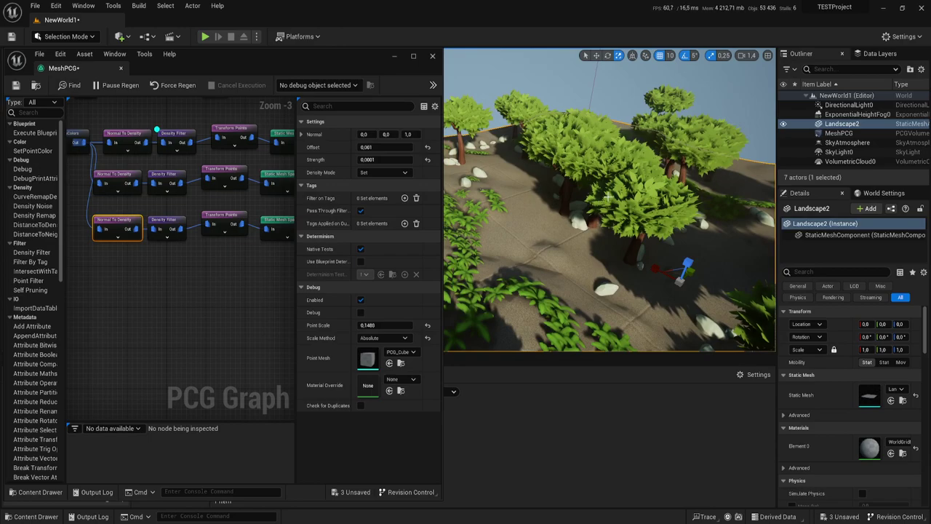
- Raise the tree Density Filter's Lower Bound to 0.5064 and inspect the thinned trees up close
{"action": "left_click", "coordinate": [167, 230]}
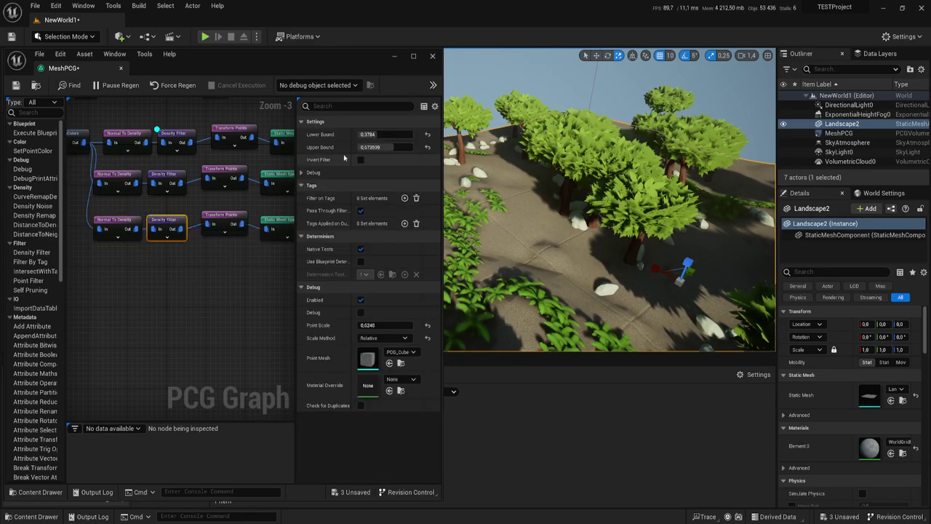
{"action": "left_click", "coordinate": [376, 134]}
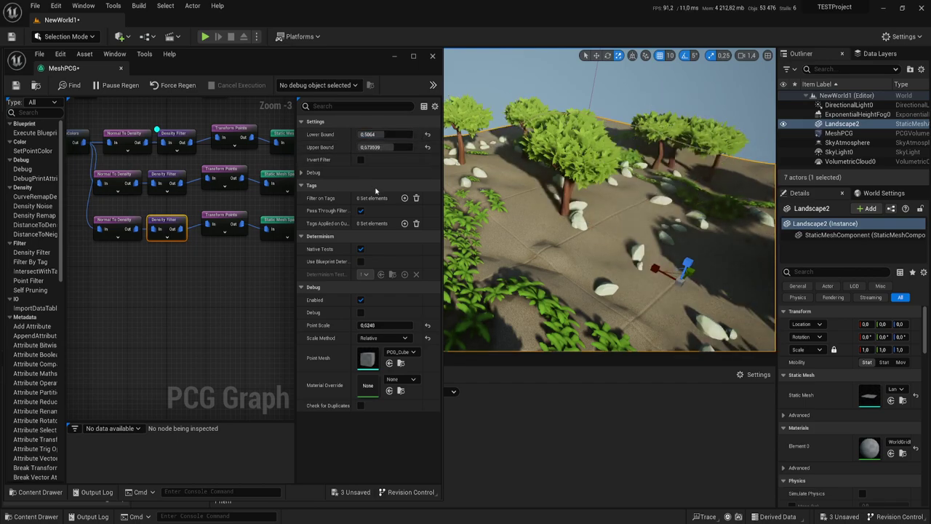
{"action": "mouse_move", "coordinate": [609, 197]}
{"action": "right_mouse_down"}
{"action": "mouse_move", "coordinate": [582, 203]}
{"action": "mouse_move", "coordinate": [611, 200]}
{"action": "right_mouse_up"}
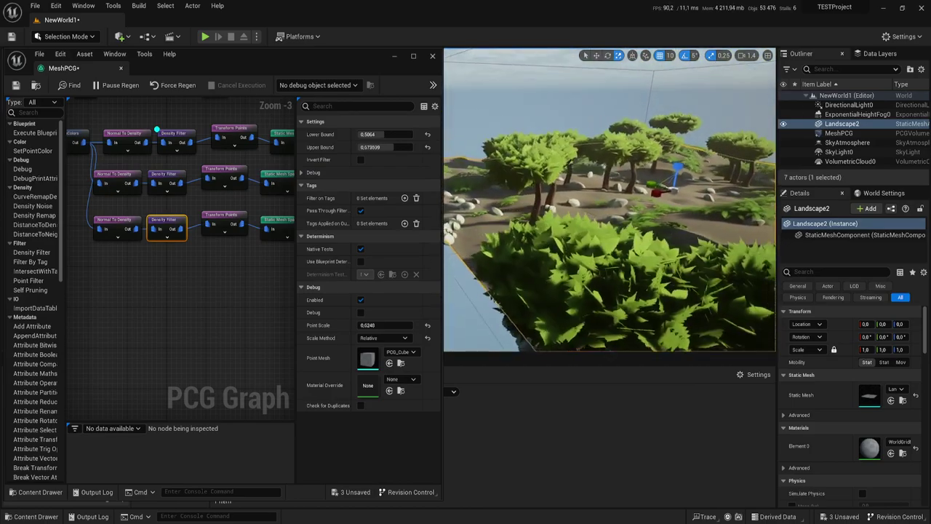
{"action": "right_click_drag", "start_coordinate": [609, 197], "coordinate": [609, 200]}
- Hide the PCG graph and inspect the scattered rocks and foliage in wireframe view
{"action": "left_click", "coordinate": [396, 55]}
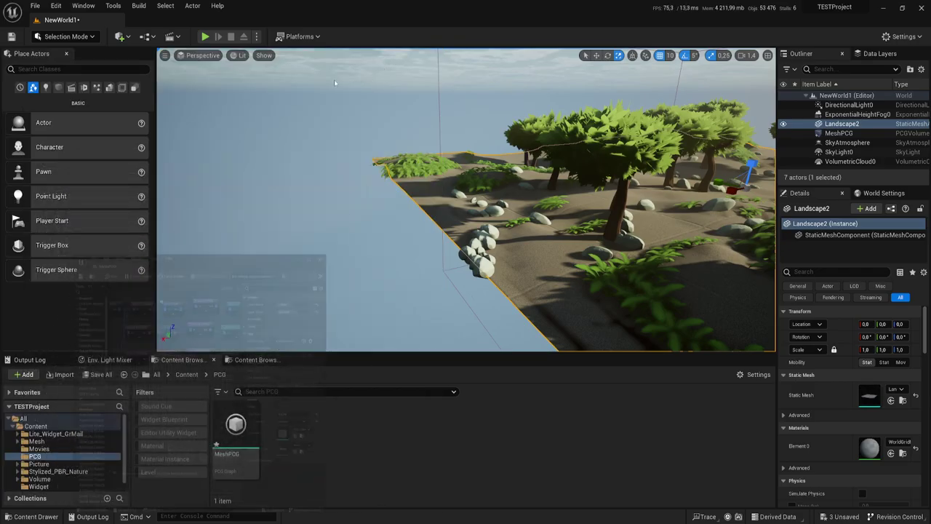
{"action": "left_click", "coordinate": [242, 55]}
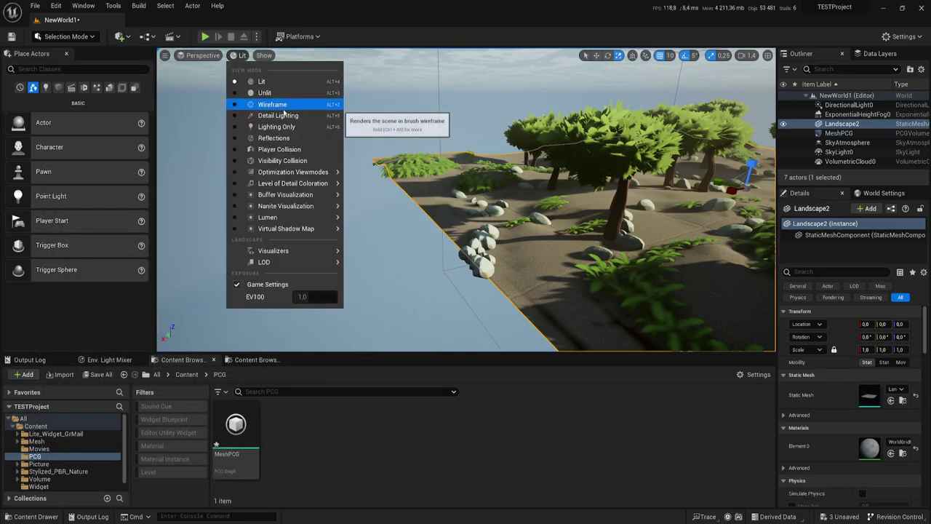
{"action": "left_click", "coordinate": [291, 104]}
{"action": "right_click_drag", "start_coordinate": [626, 188], "coordinate": [627, 188]}
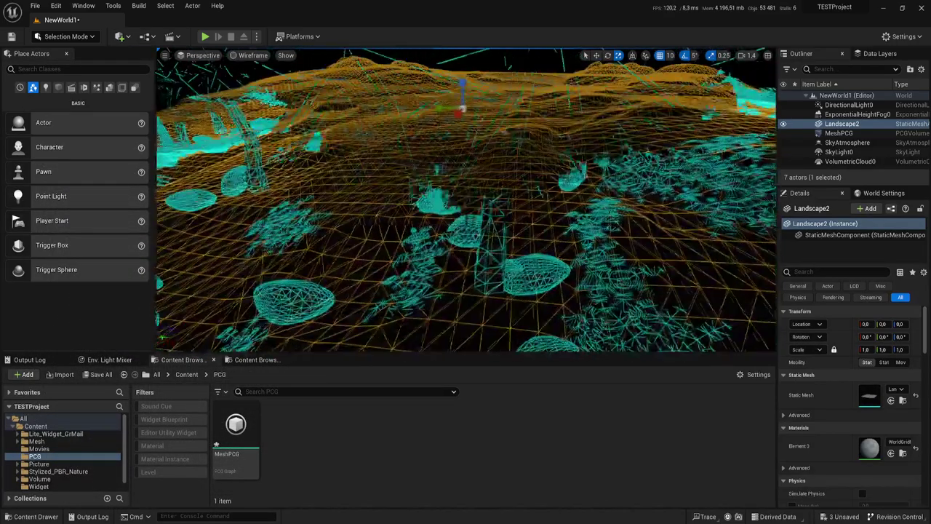
{"action": "left_click_drag", "start_coordinate": [561, 226], "coordinate": [503, 178]}
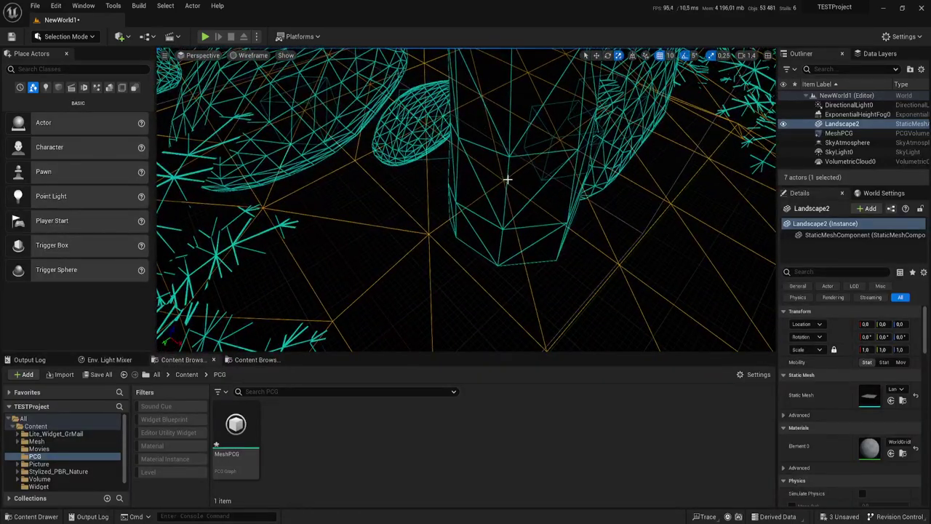
{"action": "right_click_drag", "start_coordinate": [501, 177], "coordinate": [501, 177]}
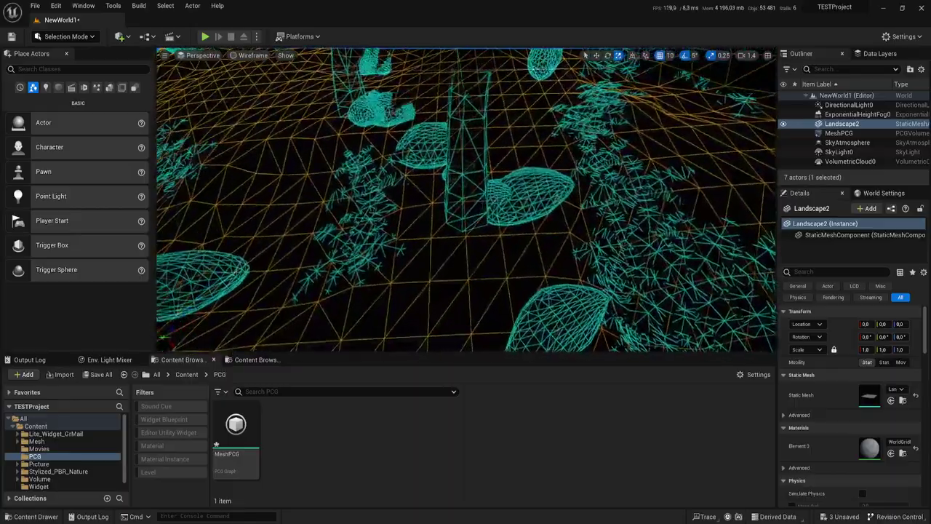
{"action": "right_click_drag", "start_coordinate": [511, 229], "coordinate": [500, 208]}
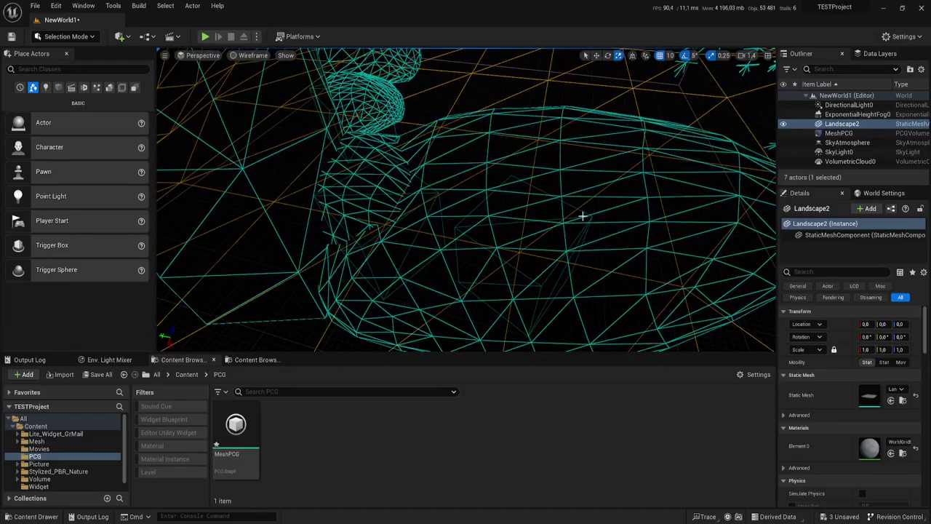
{"action": "right_click_drag", "start_coordinate": [473, 207], "coordinate": [510, 214]}
{"action": "right_click_drag", "start_coordinate": [553, 246], "coordinate": [554, 246]}
- Switch the viewport from Unlit to Lit and frame the whole landscape
{"action": "left_click", "coordinate": [251, 56]}
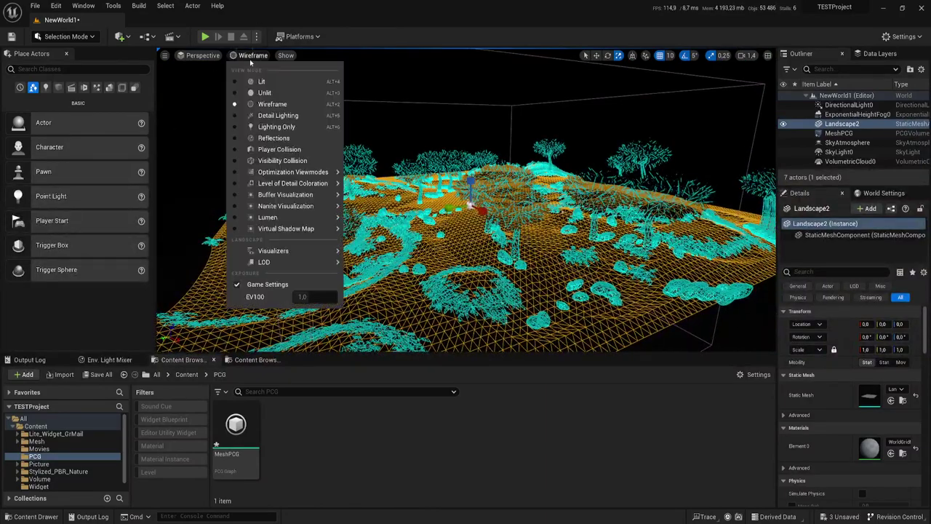
{"action": "left_click", "coordinate": [265, 91]}
{"action": "left_click", "coordinate": [242, 56]}
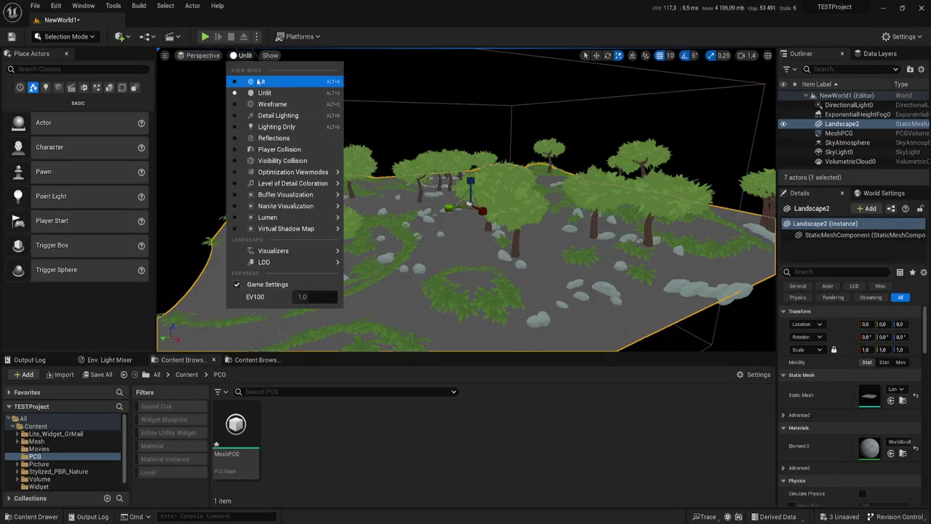
{"action": "left_click", "coordinate": [263, 80]}
{"action": "mouse_move", "coordinate": [479, 196]}
{"action": "right_mouse_down"}
{"action": "mouse_move", "coordinate": [509, 189]}
{"action": "mouse_move", "coordinate": [509, 233]}
{"action": "right_mouse_up"}
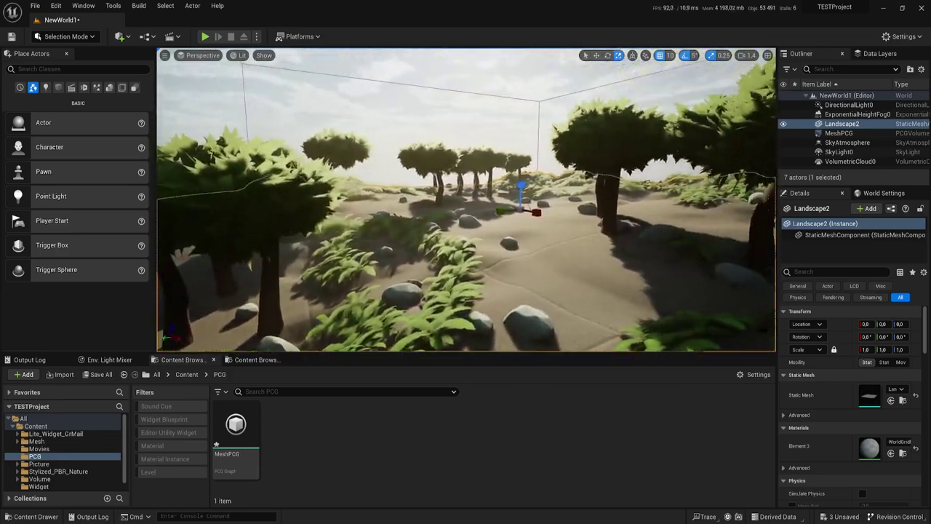
{"action": "key", "text": "f"}
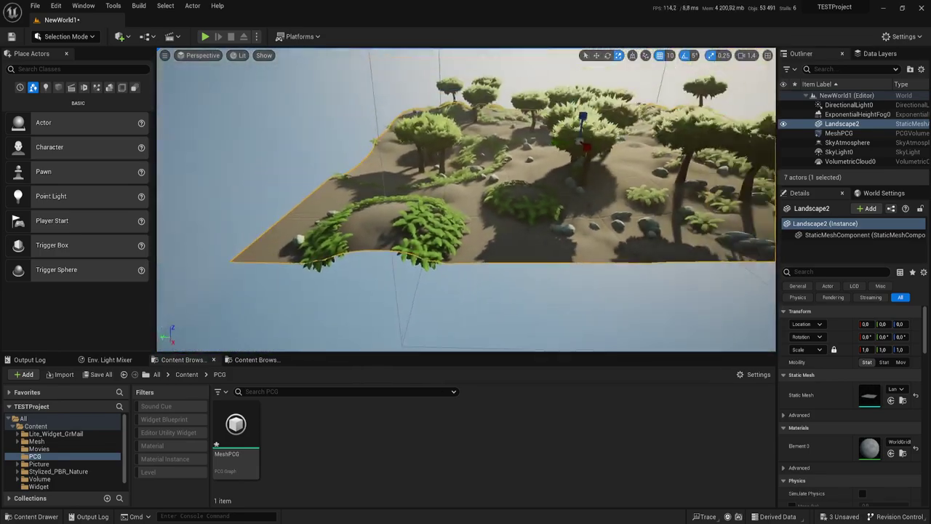
{"action": "right_click_drag", "start_coordinate": [700, 77], "coordinate": [701, 78]}
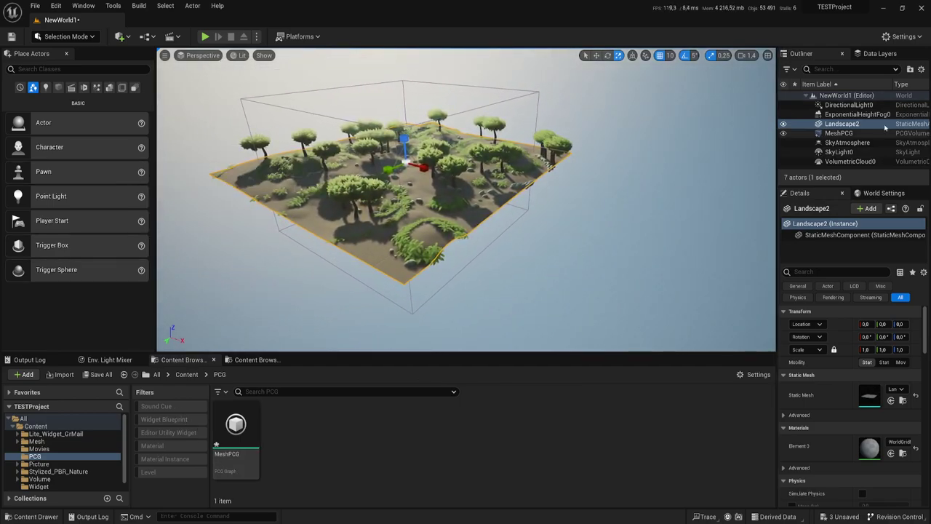
- Drag the Landscape mesh from the project assets into the level and frame it
{"action": "left_click", "coordinate": [902, 400]}
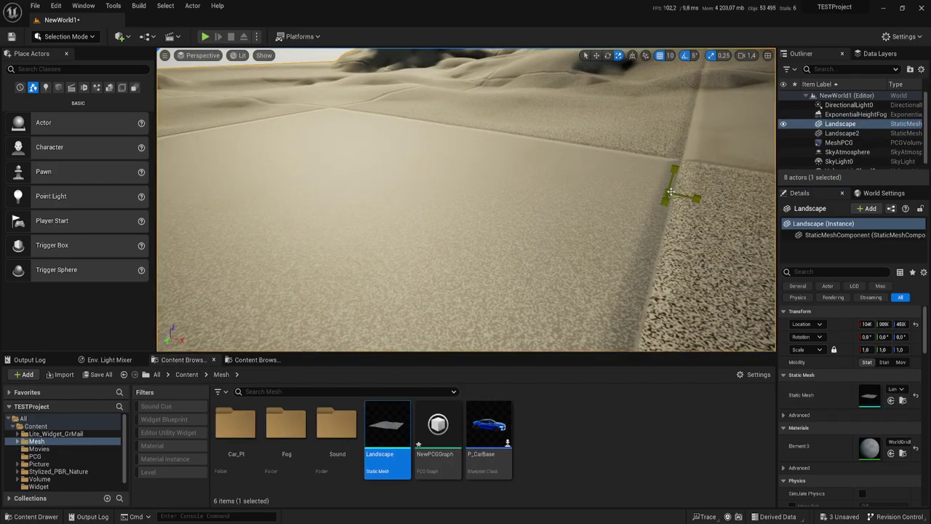
{"action": "left_click_drag", "start_coordinate": [406, 375], "coordinate": [429, 113]}
{"action": "key", "text": "f"}
{"action": "key", "text": "w"}
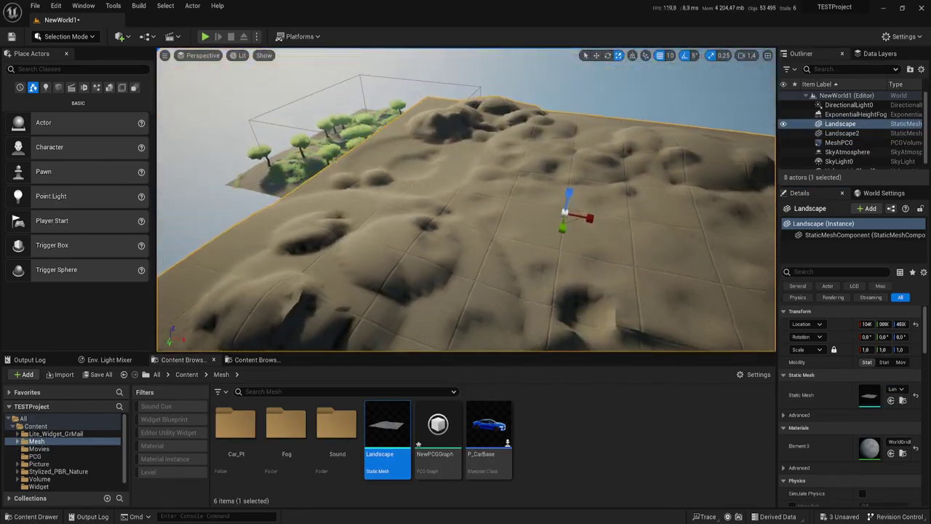
- Slide the new landscape along X and Y so it sits beside the forested landscape
{"action": "mouse_move", "coordinate": [576, 202]}
{"action": "left_mouse_down"}
{"action": "mouse_move", "coordinate": [575, 87]}
{"action": "mouse_move", "coordinate": [583, 166]}
{"action": "left_mouse_up"}
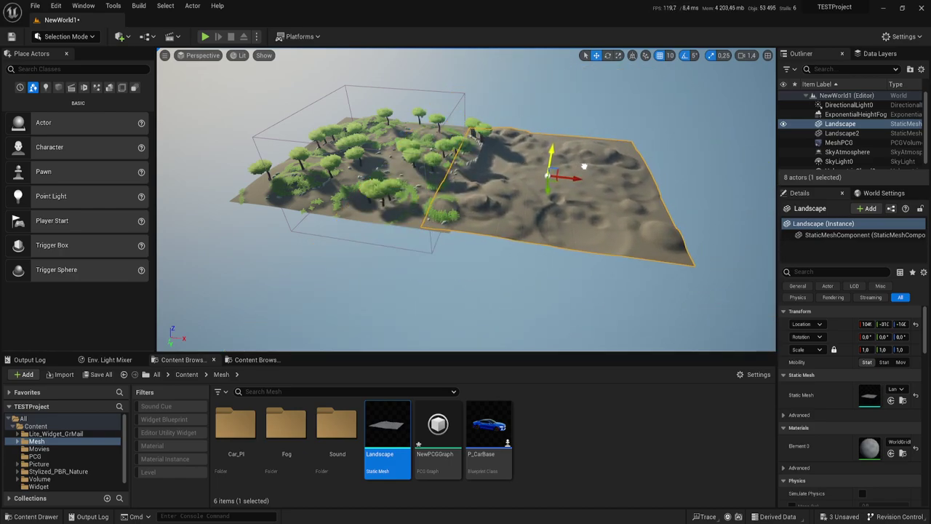
{"action": "right_click_drag", "start_coordinate": [596, 171], "coordinate": [575, 172]}
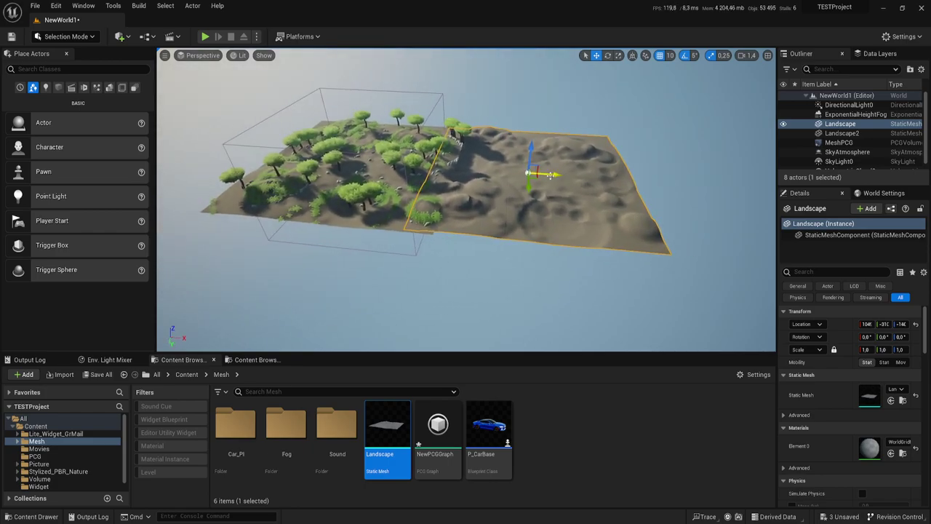
{"action": "left_click_drag", "start_coordinate": [550, 174], "coordinate": [574, 178]}
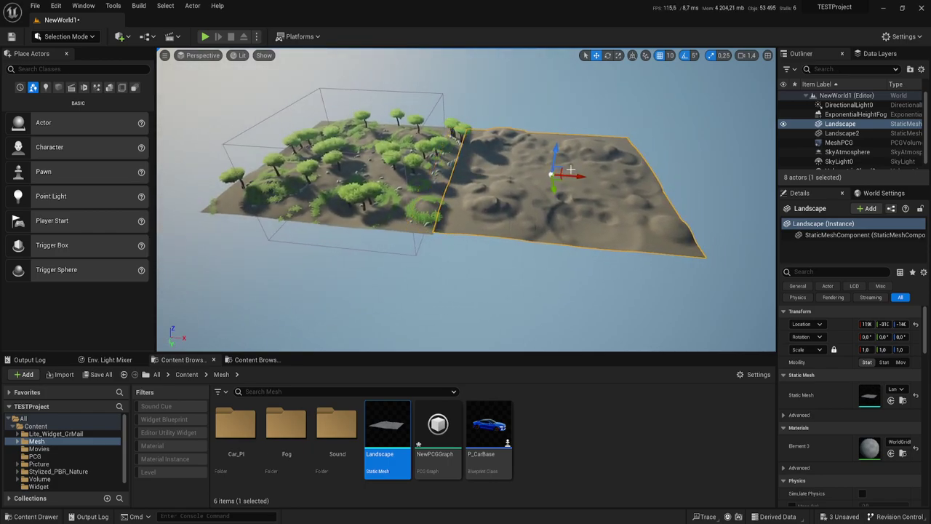
{"action": "right_click_drag", "start_coordinate": [553, 176], "coordinate": [555, 174]}
{"action": "left_click_drag", "start_coordinate": [556, 182], "coordinate": [557, 186]}
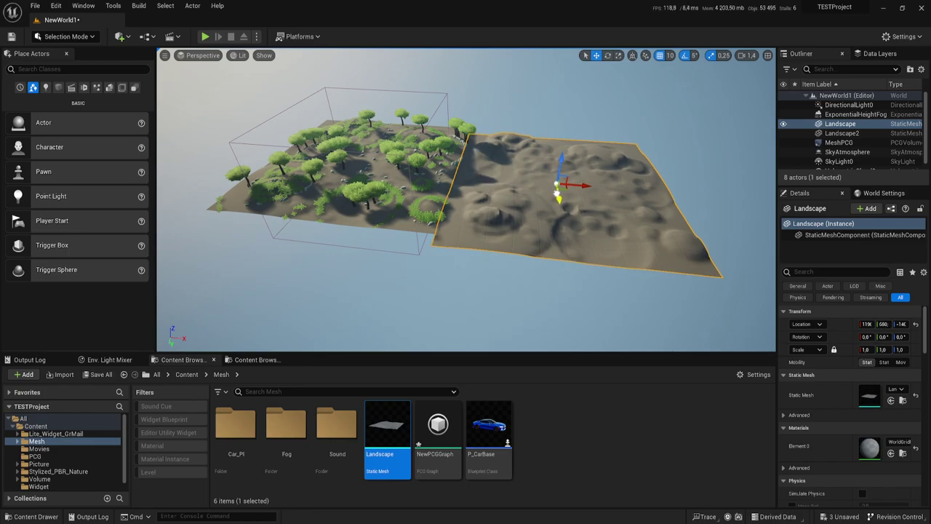
{"action": "left_click", "coordinate": [368, 151]}
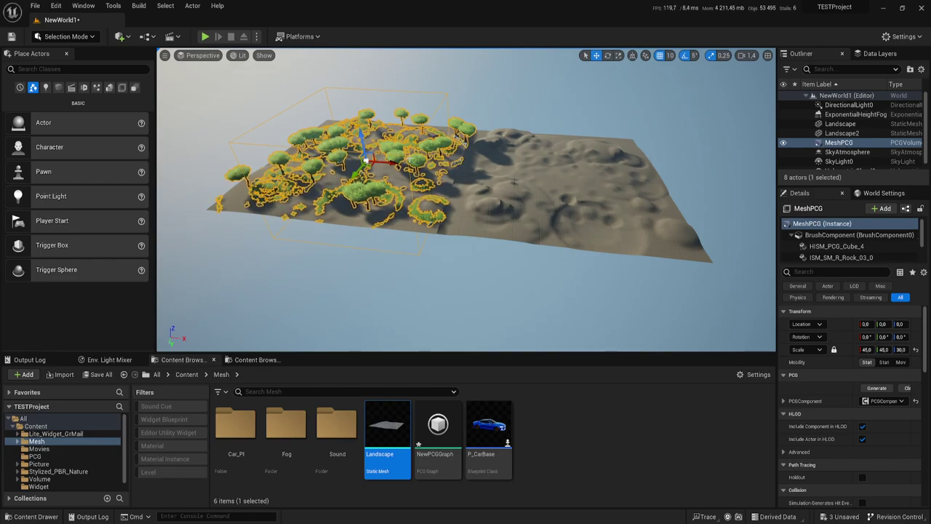
- Alt-drag the MeshPCG volume to create a duplicate, MeshPCG2
{"action": "left_click_drag", "start_coordinate": [386, 164], "coordinate": [590, 168], "text": "alt"}
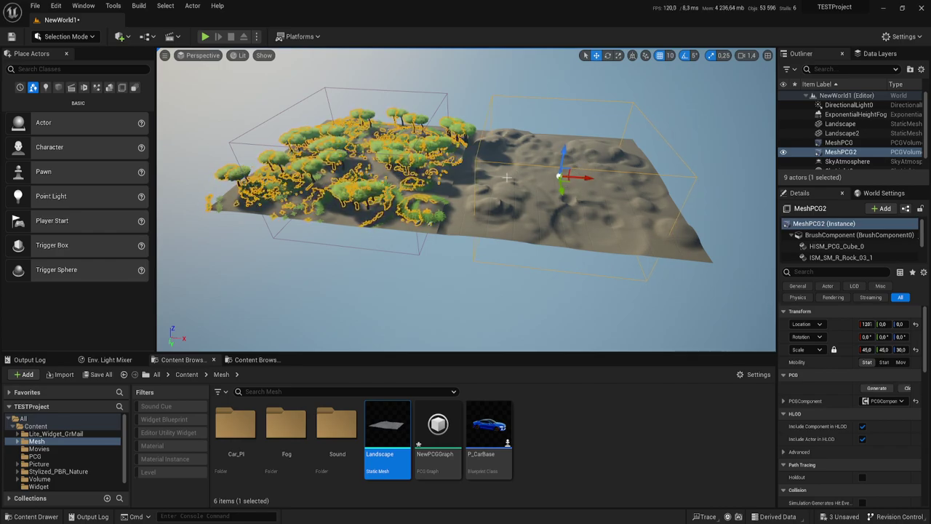
{"action": "scroll", "coordinate": [393, 146], "scroll_direction": "up", "scroll_amount": 8}
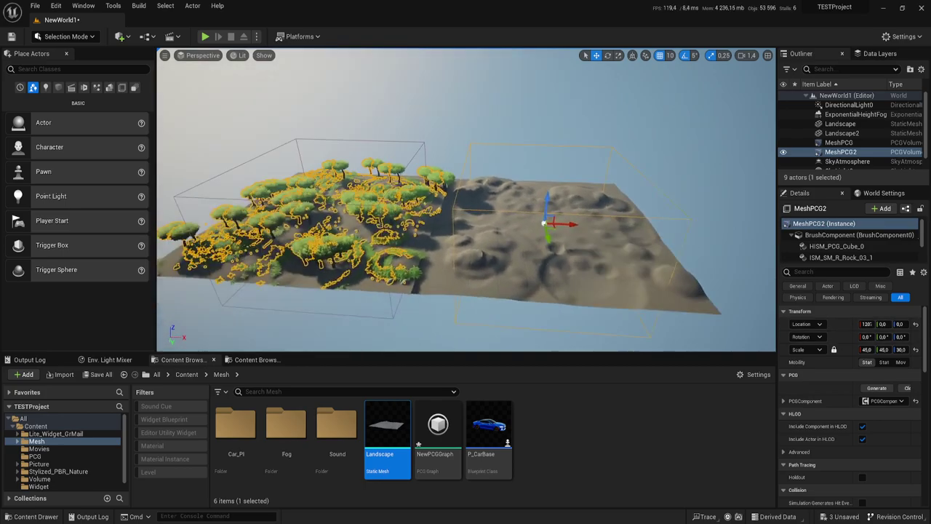
{"action": "scroll", "coordinate": [358, 154], "scroll_direction": "up", "scroll_amount": 2}
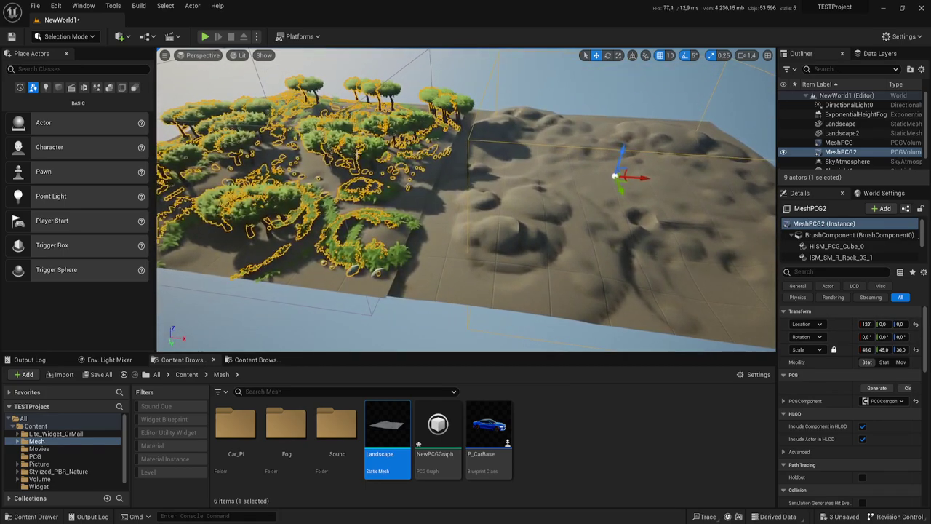
{"action": "scroll", "coordinate": [461, 243], "scroll_direction": "down", "scroll_amount": 5}
- Reset the second landscape and MeshPCG2 to the origin, then move both along X to the right
{"action": "left_click", "coordinate": [452, 248]}
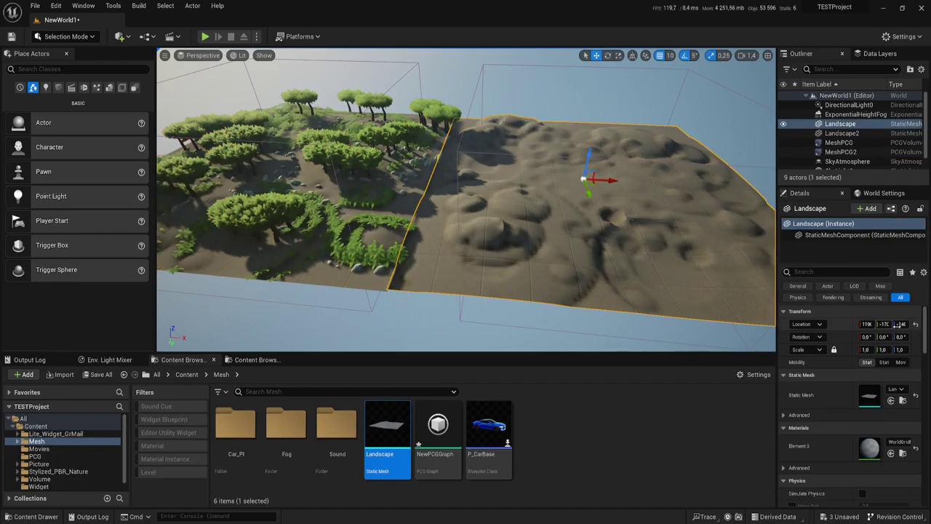
{"action": "left_click", "coordinate": [915, 325]}
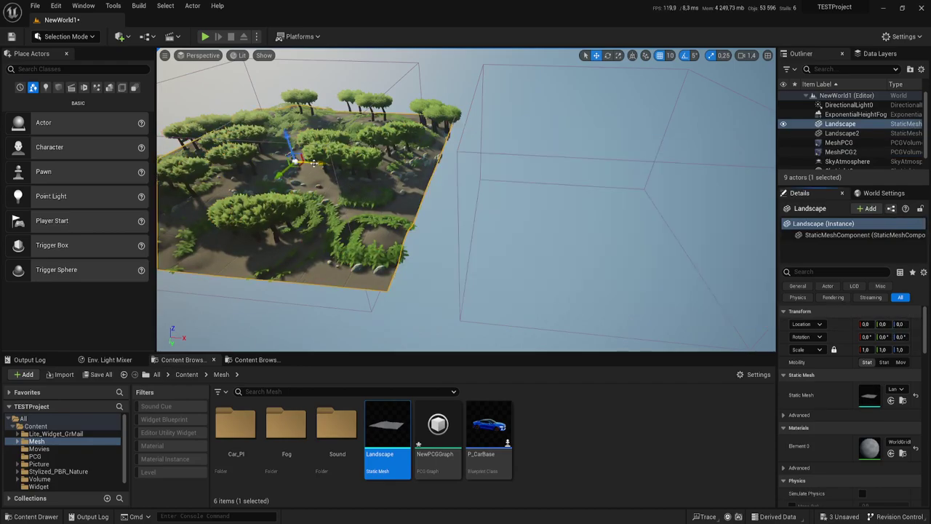
{"action": "mouse_move", "coordinate": [313, 164]}
{"action": "left_mouse_down"}
{"action": "mouse_move", "coordinate": [628, 174]}
{"action": "mouse_move", "coordinate": [616, 175]}
{"action": "left_mouse_up"}
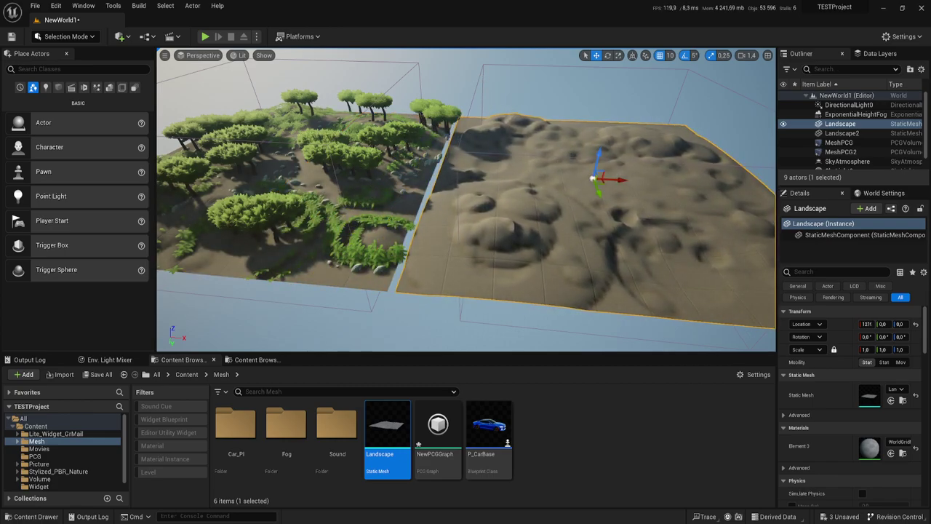
{"action": "left_click", "coordinate": [482, 76]}
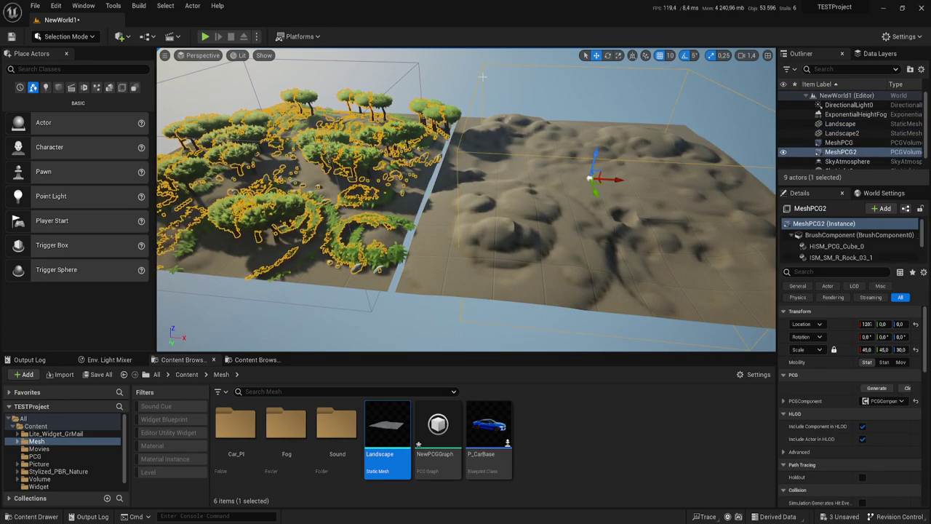
{"action": "left_click", "coordinate": [915, 323]}
{"action": "mouse_move", "coordinate": [300, 162]}
{"action": "left_mouse_down"}
{"action": "mouse_move", "coordinate": [577, 163]}
{"action": "mouse_move", "coordinate": [717, 191]}
{"action": "mouse_move", "coordinate": [769, 187]}
{"action": "left_mouse_up"}
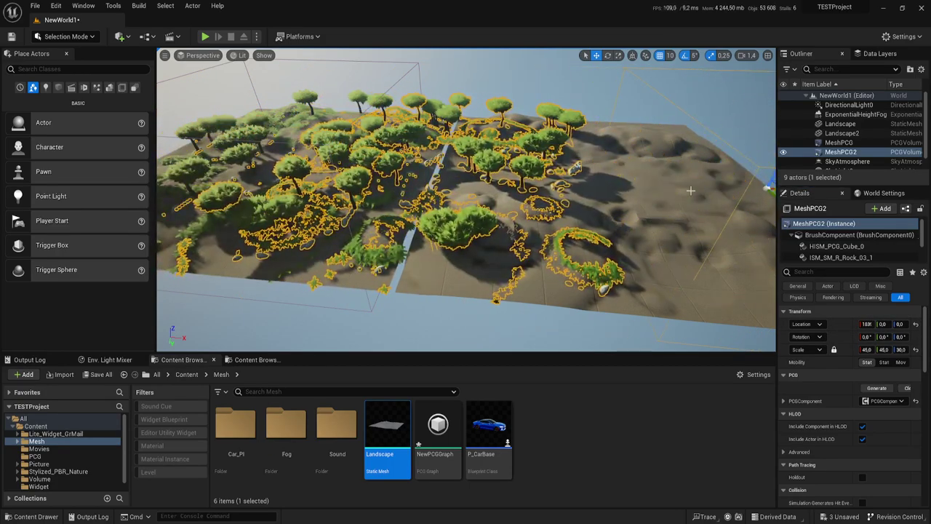
{"action": "mouse_move", "coordinate": [520, 261]}
{"action": "left_mouse_down", "text": "alt"}
{"action": "mouse_move", "coordinate": [590, 173]}
{"action": "mouse_move", "coordinate": [762, 165]}
{"action": "mouse_move", "coordinate": [694, 170]}
{"action": "mouse_move", "coordinate": [723, 182]}
{"action": "mouse_move", "coordinate": [723, 291]}
{"action": "left_mouse_up", "text": "alt"}
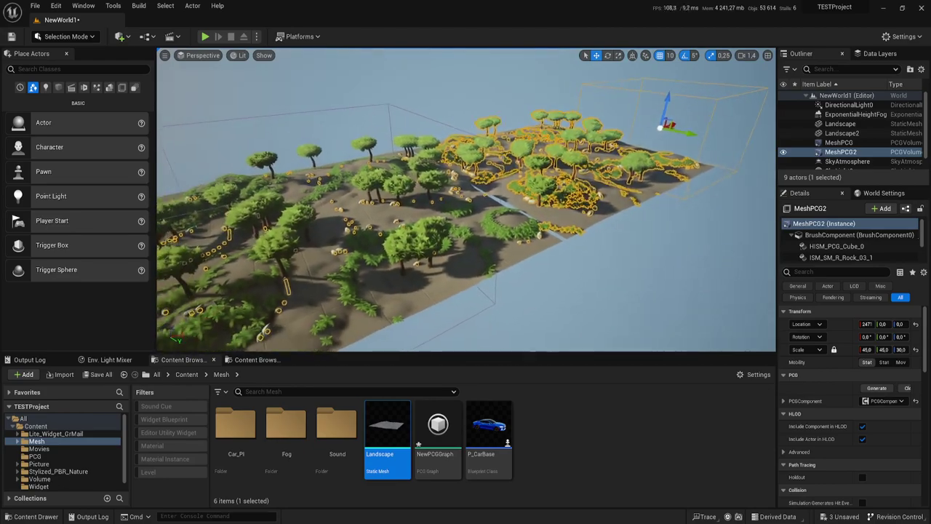
- Deselect everything, then browse from the Content folder into the PCG folder holding MeshPCG
{"action": "left_click", "coordinate": [471, 287]}
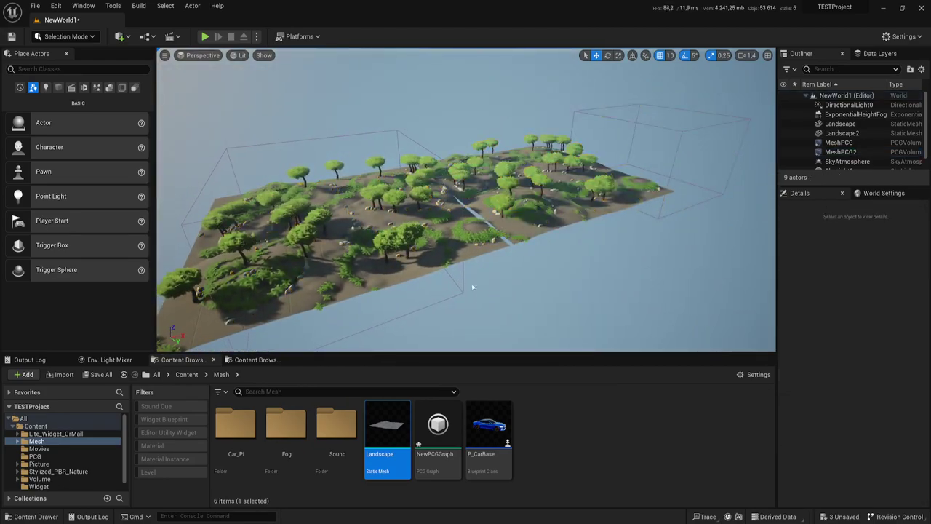
{"action": "left_click_drag", "start_coordinate": [530, 232], "coordinate": [560, 233], "text": "alt"}
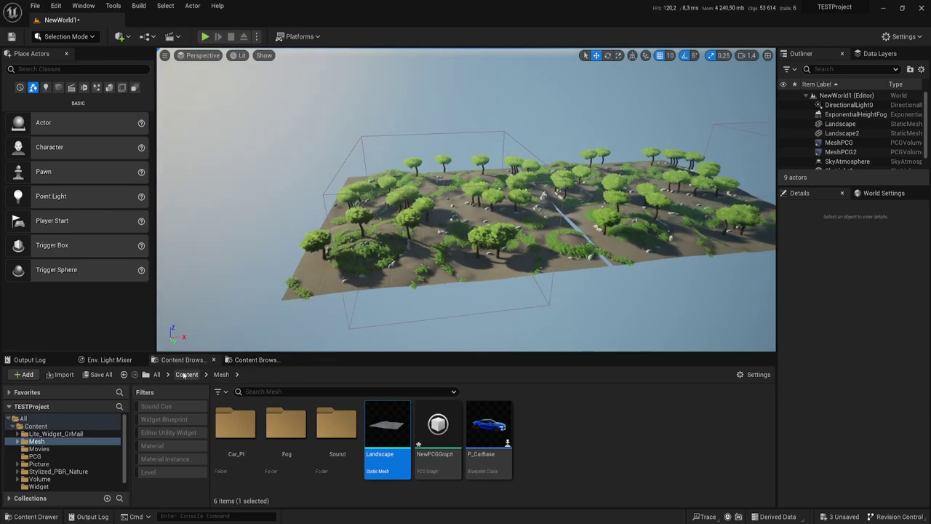
{"action": "left_click", "coordinate": [185, 375]}
{"action": "left_click", "coordinate": [393, 423]}
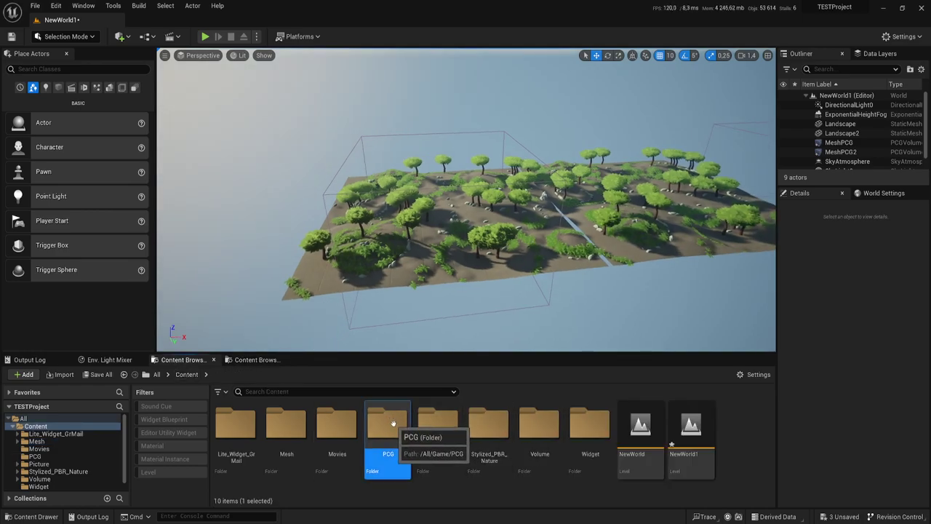
{"action": "double_click", "coordinate": [393, 424]}
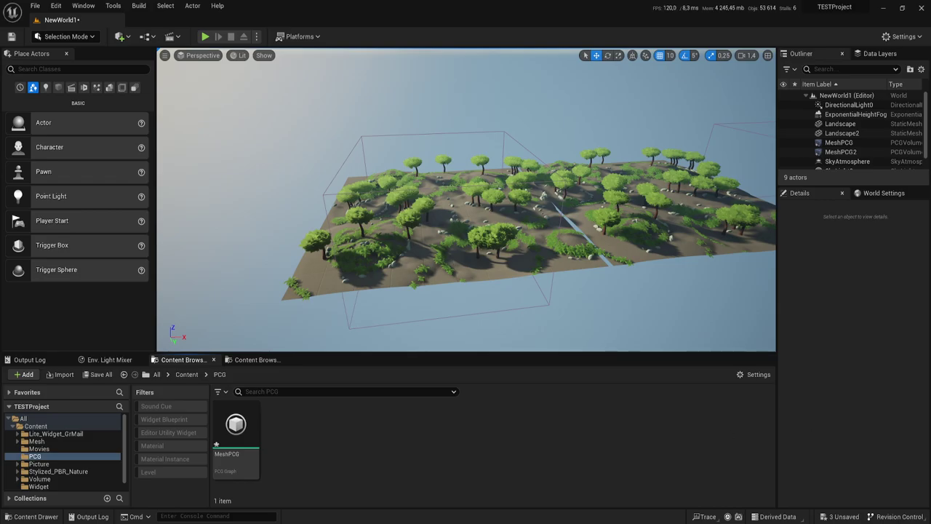